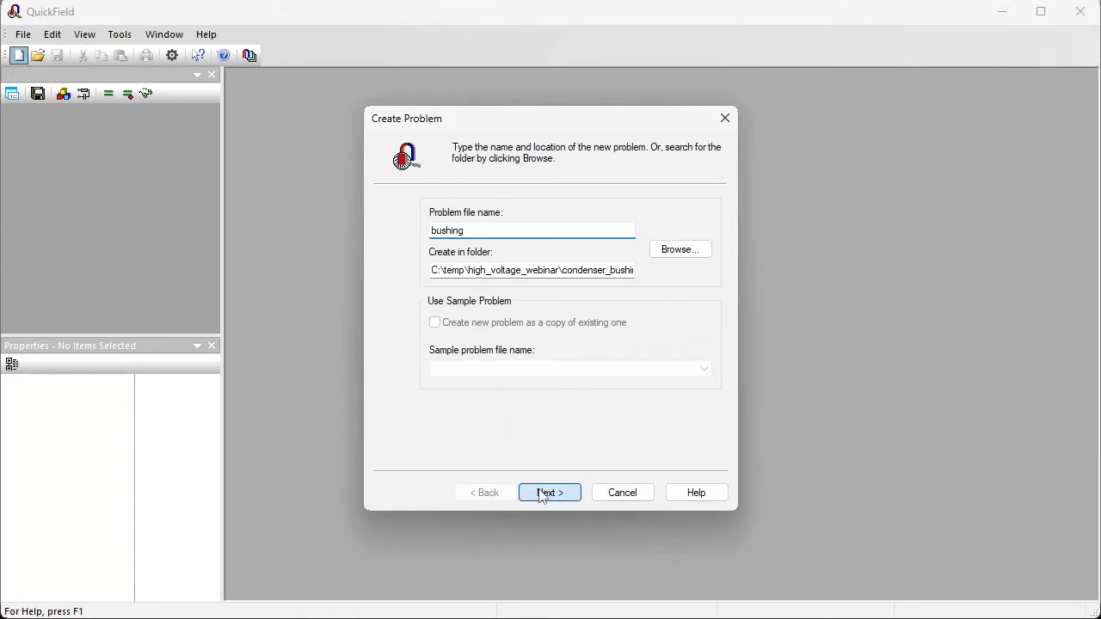
Create the bushing problem as AC Conduction at 50 Hz with the Axisymmetric model class
{"action": "left_click", "coordinate": [542, 493]}
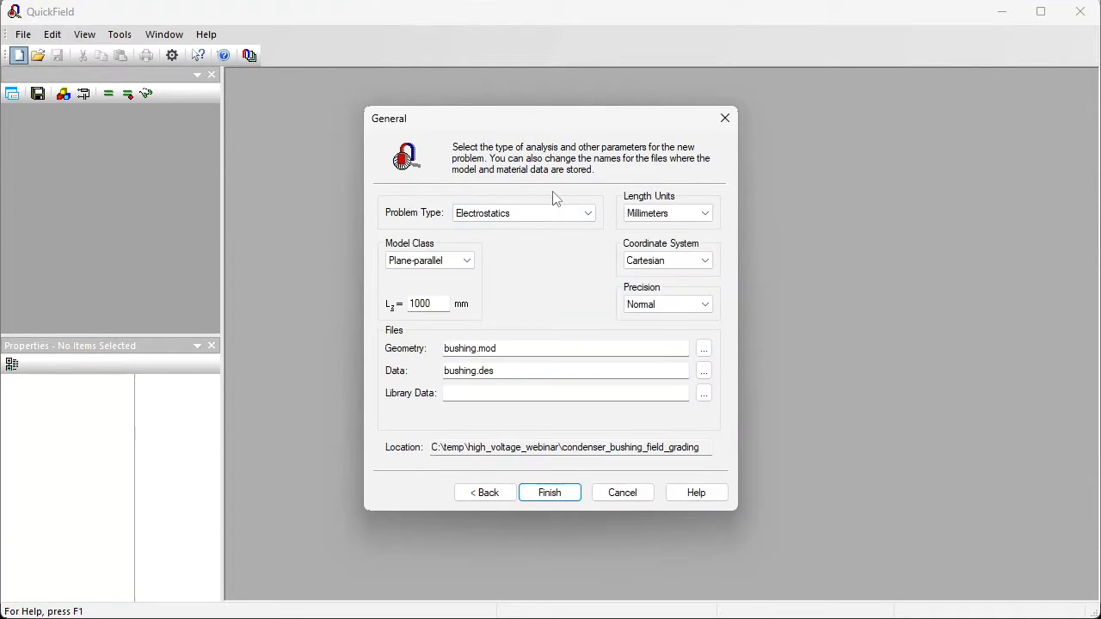
{"action": "left_click", "coordinate": [548, 214]}
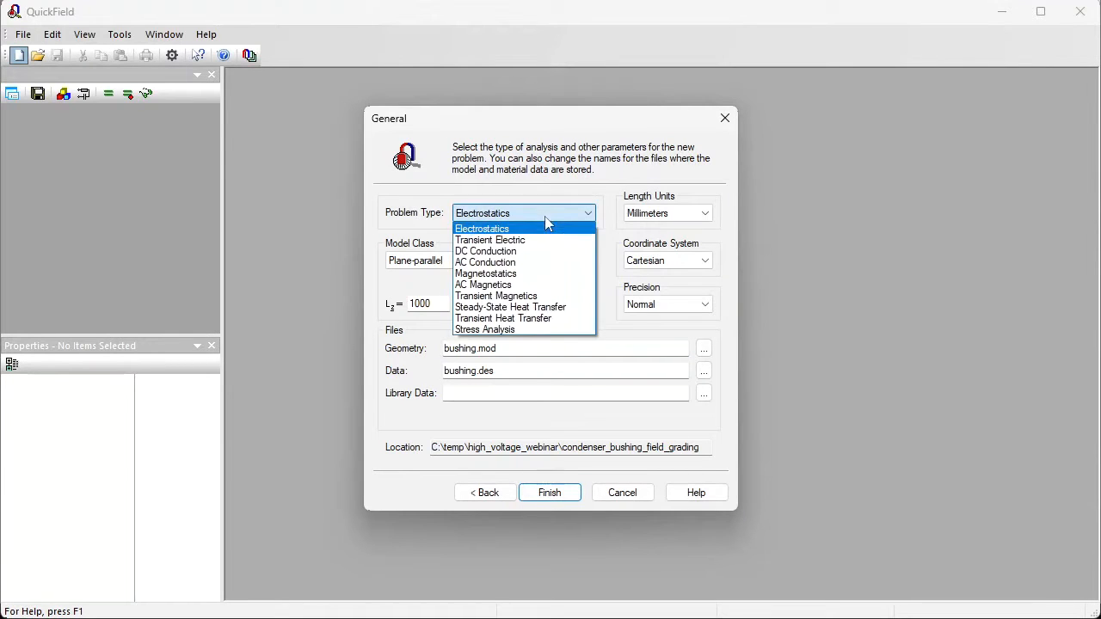
{"action": "left_click", "coordinate": [528, 264]}
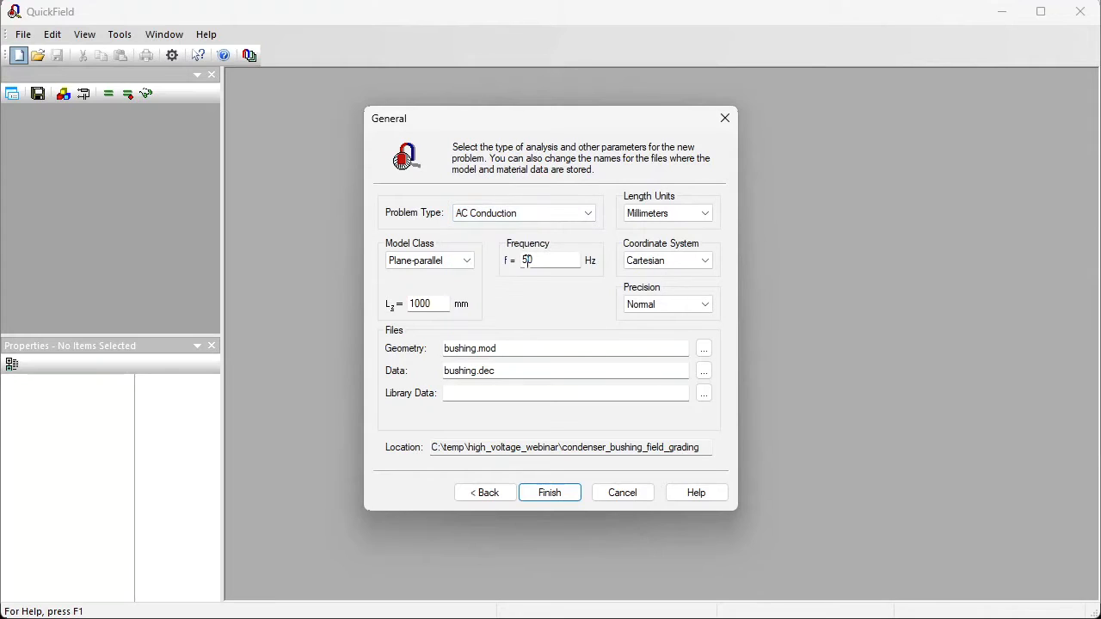
{"action": "left_click_drag", "start_coordinate": [548, 261], "coordinate": [516, 269]}
{"action": "left_click", "coordinate": [460, 265]}
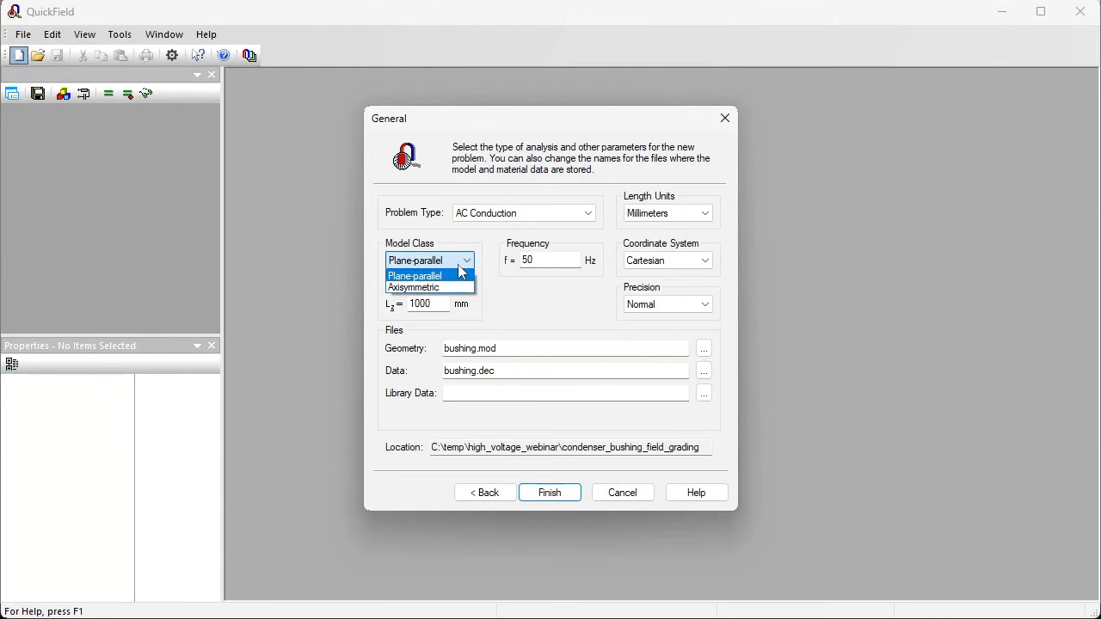
{"action": "left_click", "coordinate": [440, 288]}
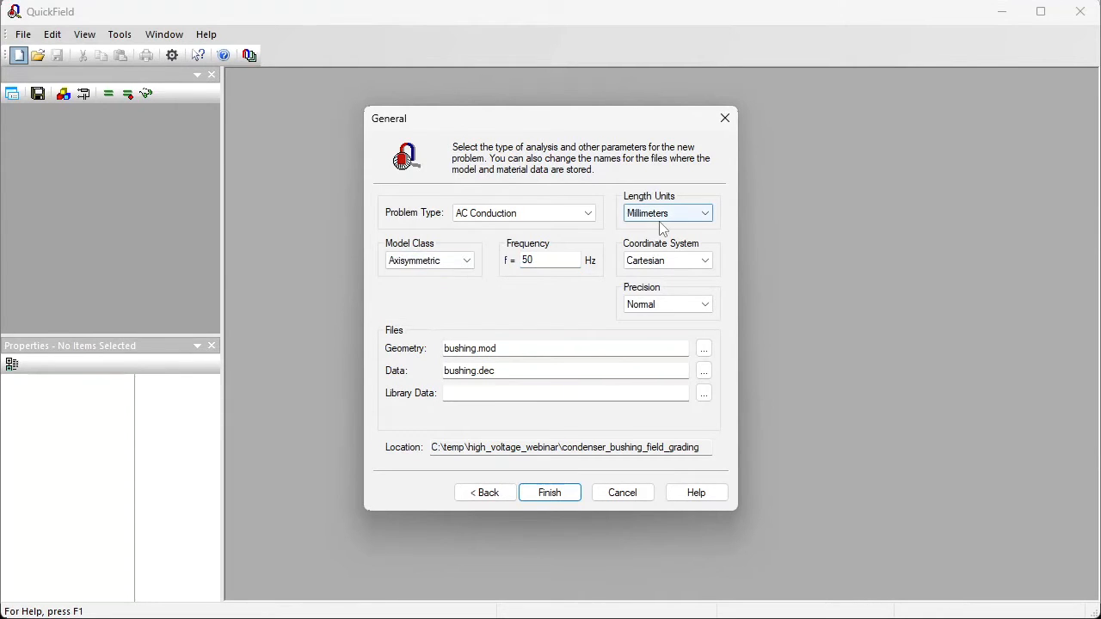
{"action": "left_click", "coordinate": [548, 493]}
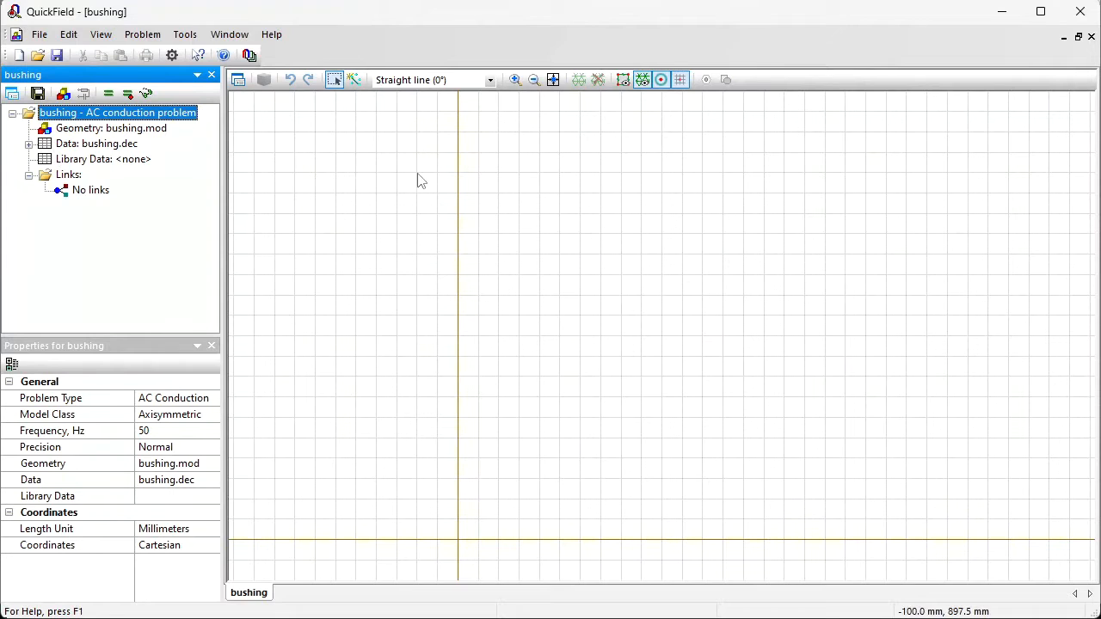
Open the problem's geometry model and import the Condenser_bushing DXF drawing into it
{"action": "double_click", "coordinate": [83, 129]}
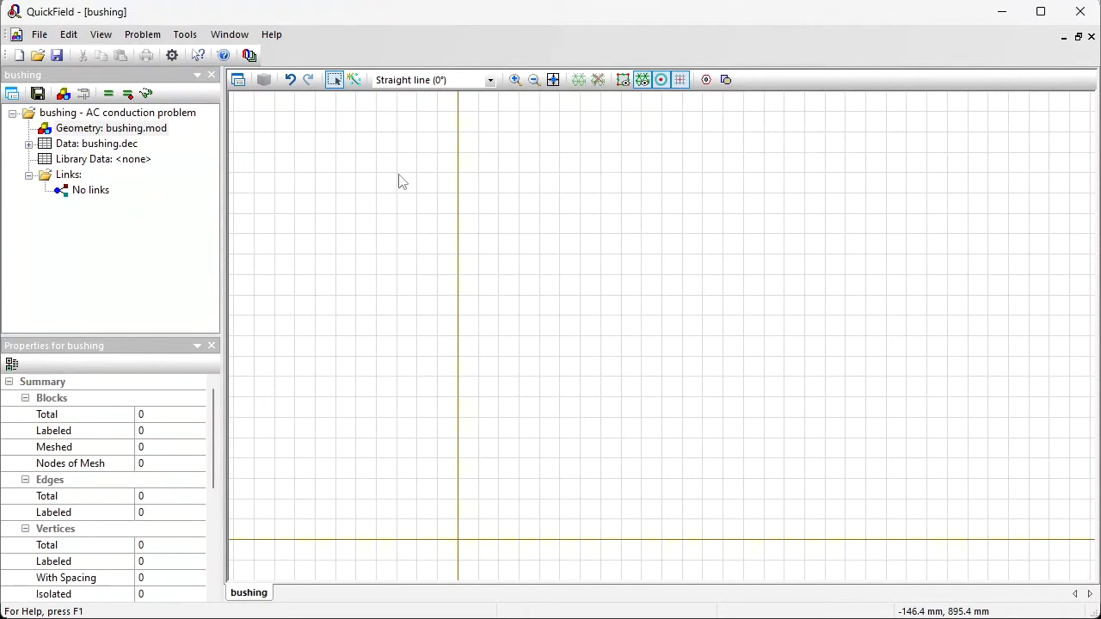
{"action": "left_click", "coordinate": [39, 35]}
{"action": "left_click", "coordinate": [75, 248]}
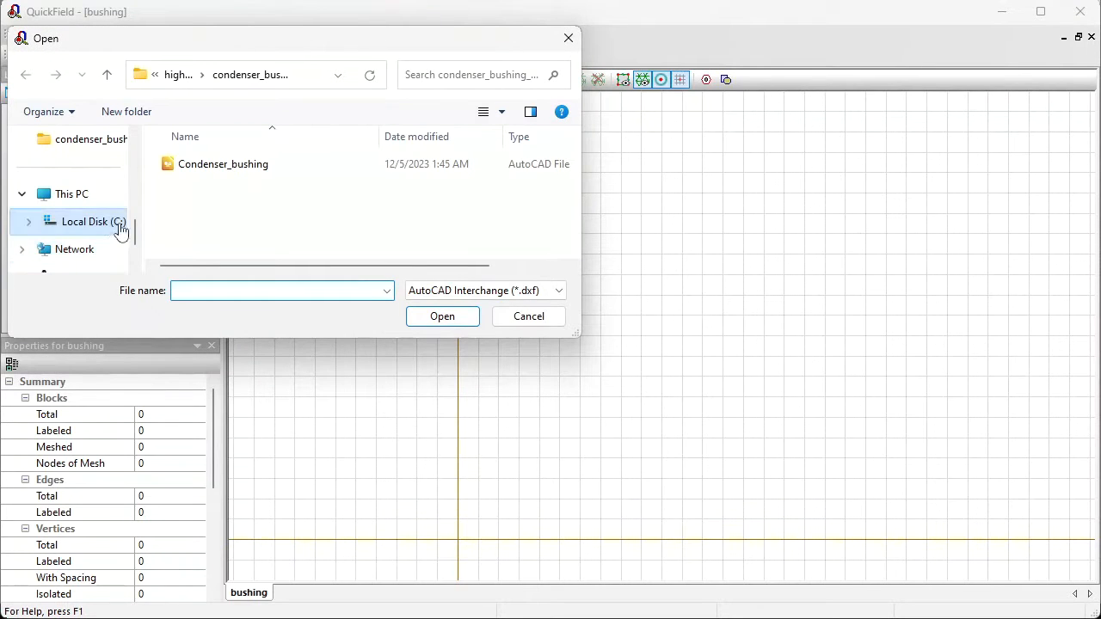
{"action": "left_click", "coordinate": [207, 175]}
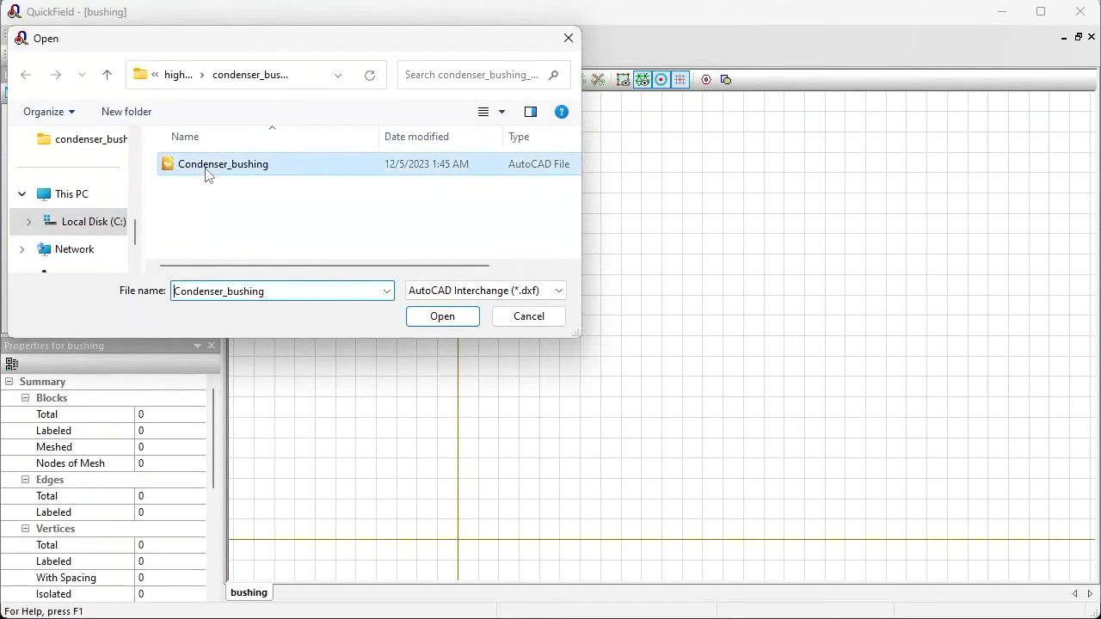
{"action": "left_click", "coordinate": [443, 316]}
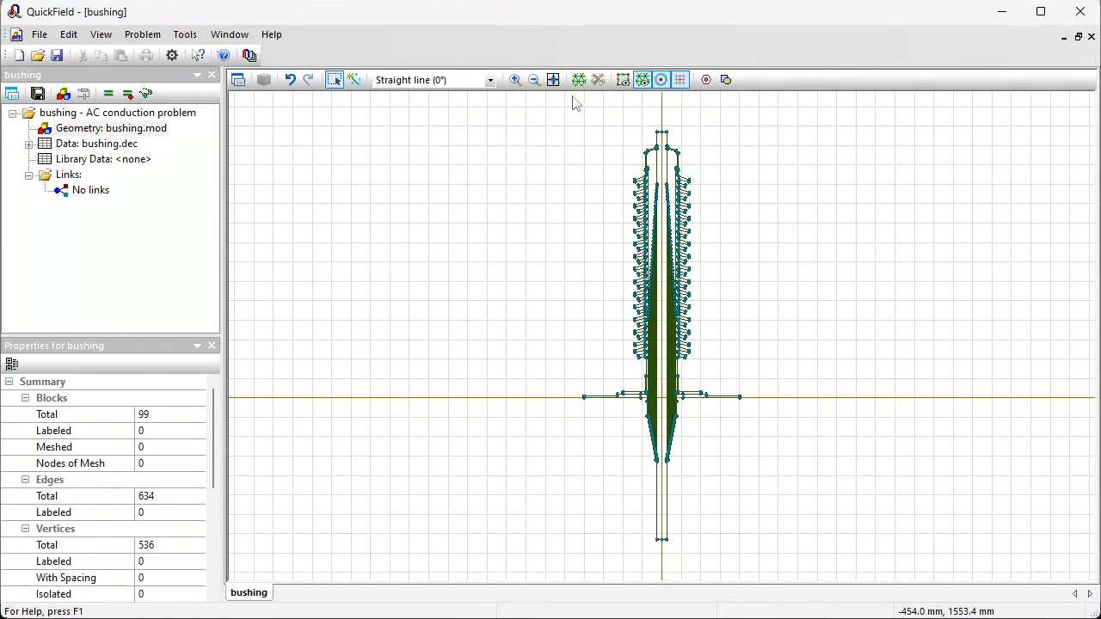
Rotate the entire imported bushing geometry by 90 degrees about the origin
{"action": "left_click", "coordinate": [515, 79]}
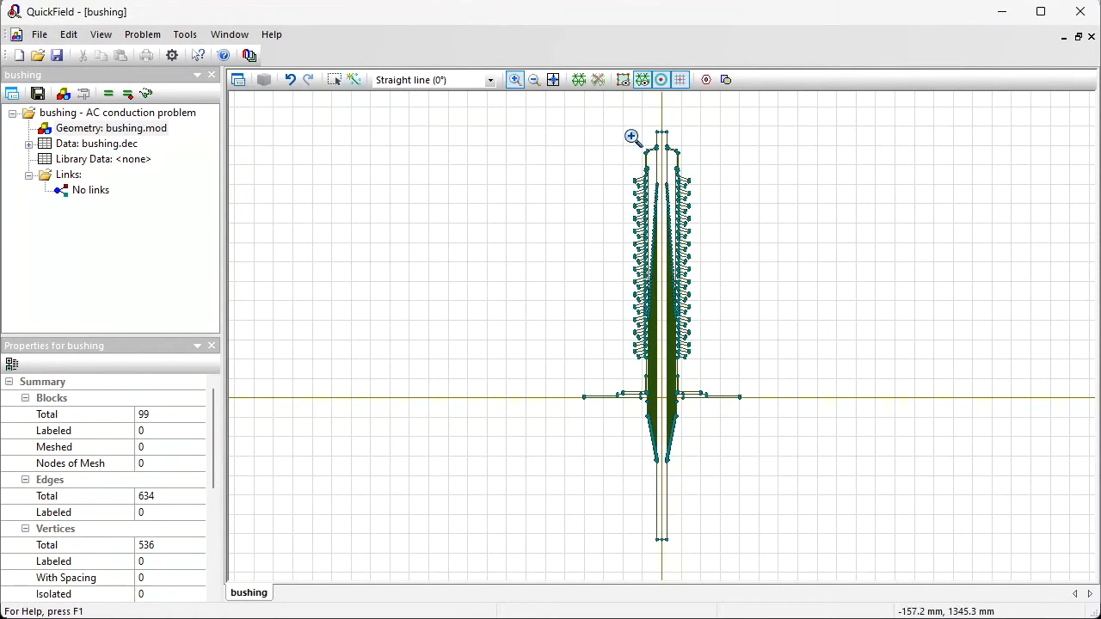
{"action": "left_click_drag", "start_coordinate": [617, 140], "coordinate": [747, 232]}
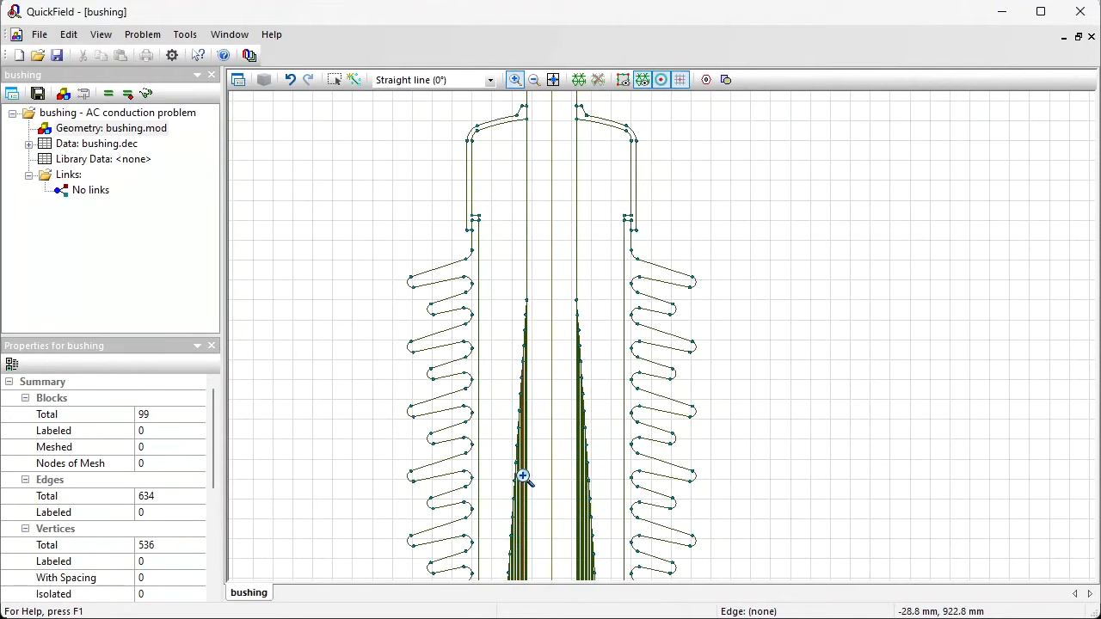
{"action": "left_click", "coordinate": [554, 80]}
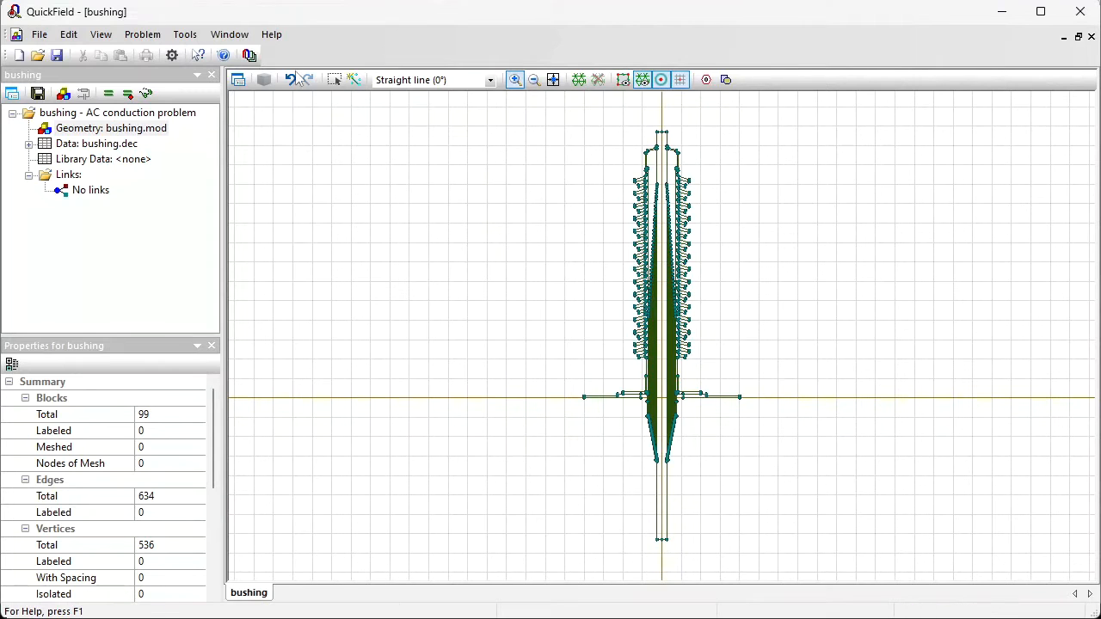
{"action": "left_click", "coordinate": [335, 80]}
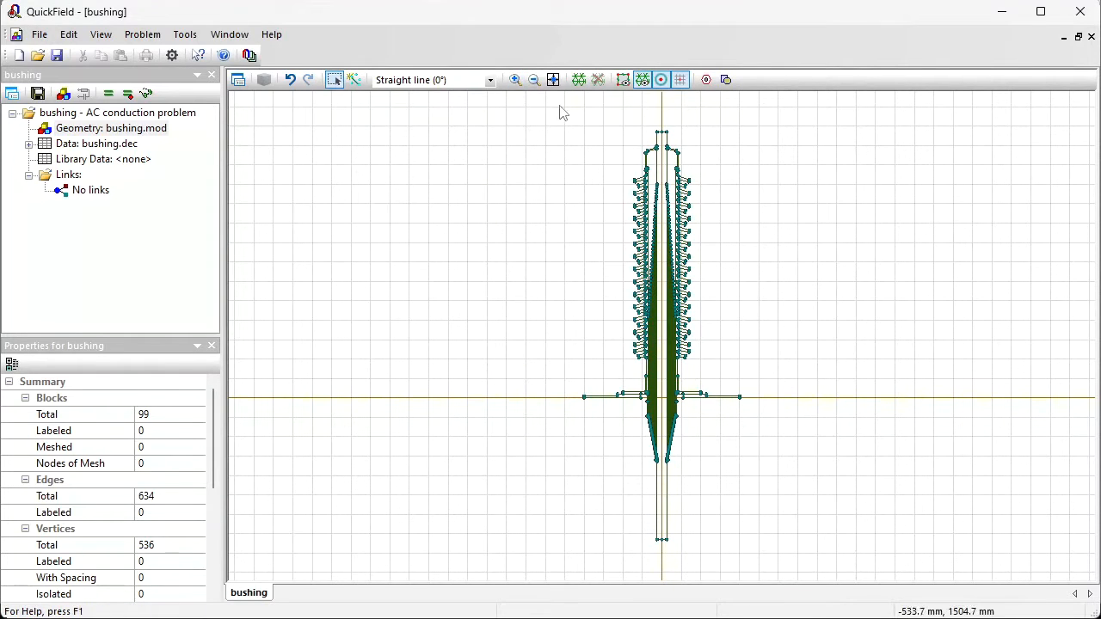
{"action": "left_click_drag", "start_coordinate": [514, 114], "coordinate": [774, 549]}
{"action": "right_click", "coordinate": [662, 258]}
{"action": "left_click", "coordinate": [730, 348]}
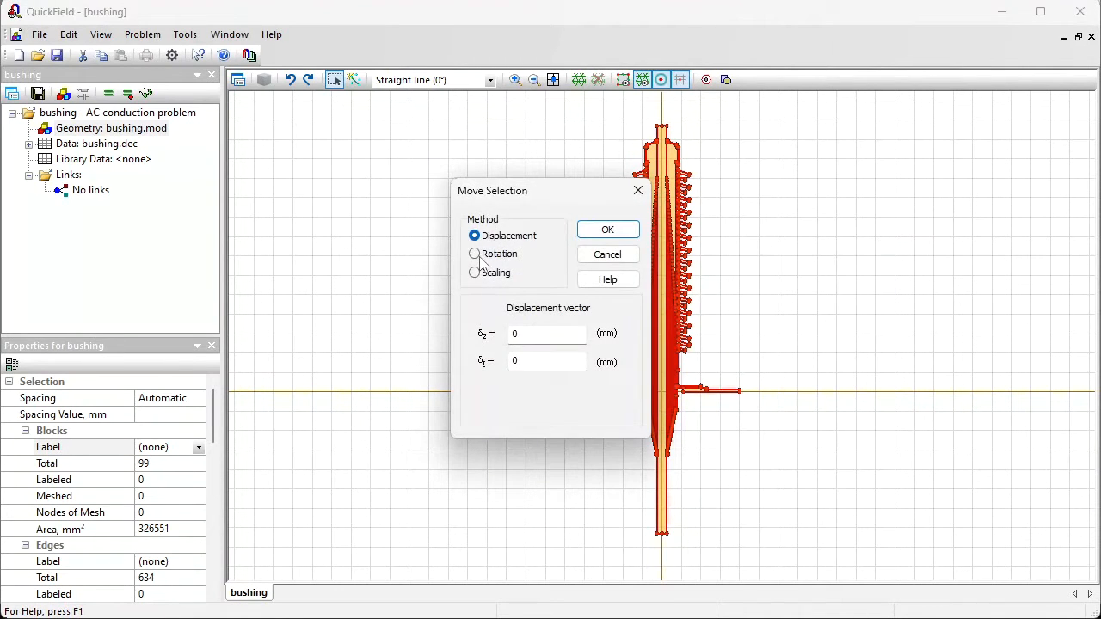
{"action": "left_click", "coordinate": [475, 254]}
{"action": "left_click_drag", "start_coordinate": [544, 379], "coordinate": [449, 371]}
{"action": "type", "text": "90"}
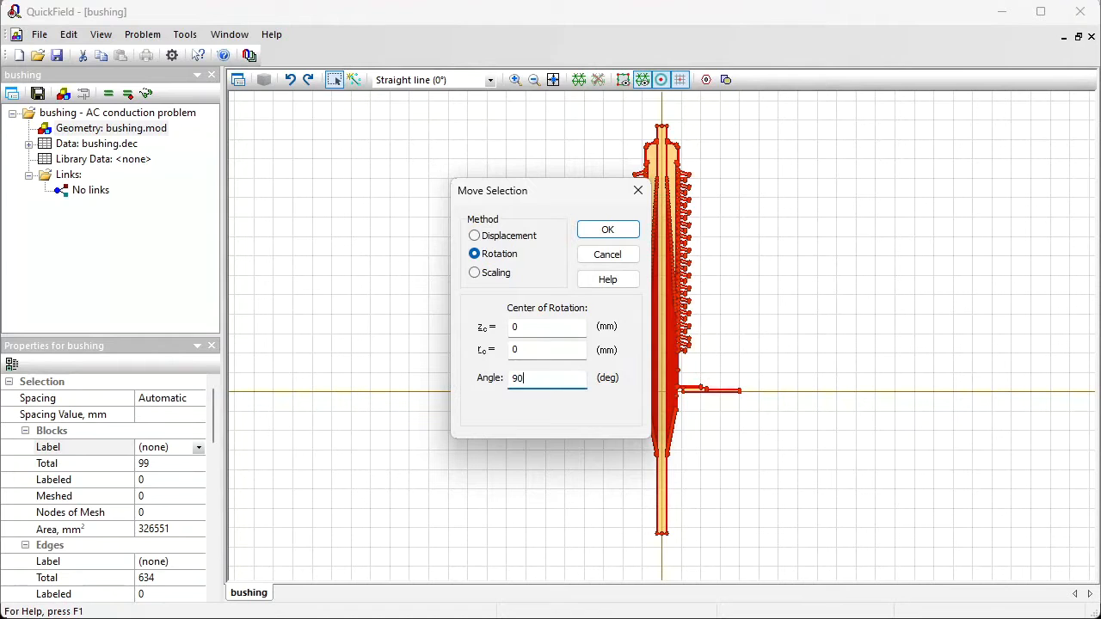
{"action": "key", "text": "Return"}
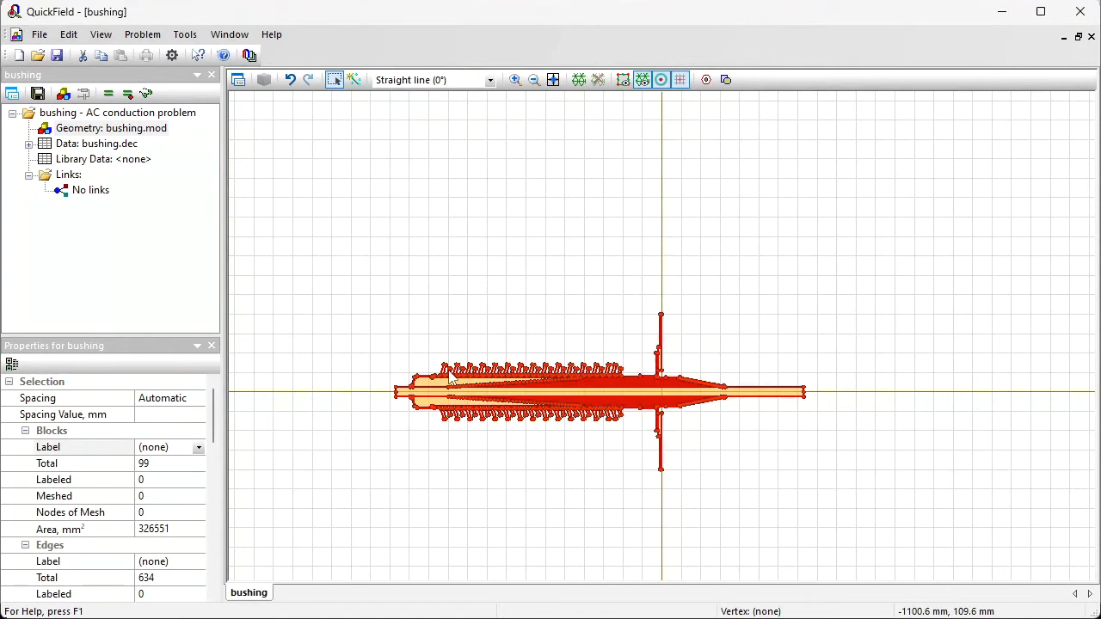
Draw a straight edge along the horizontal axis extending beyond both ends of the bushing, and delete the half of the bushing below it
{"action": "left_click", "coordinate": [354, 80]}
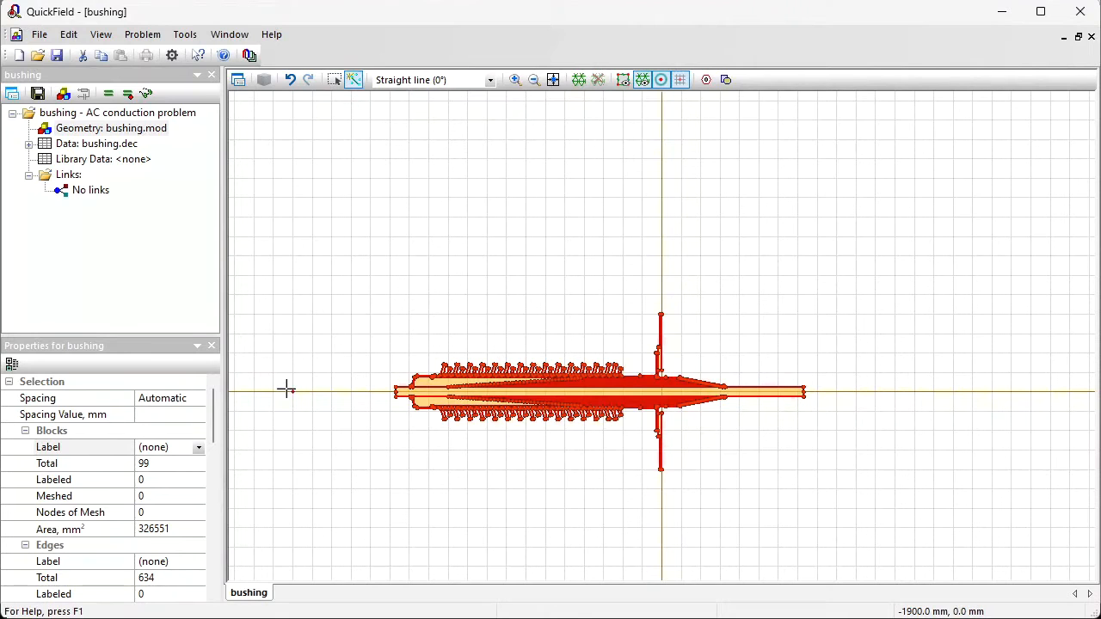
{"action": "mouse_move", "coordinate": [292, 393]}
{"action": "left_mouse_down"}
{"action": "mouse_move", "coordinate": [644, 403]}
{"action": "mouse_move", "coordinate": [912, 393]}
{"action": "left_mouse_up"}
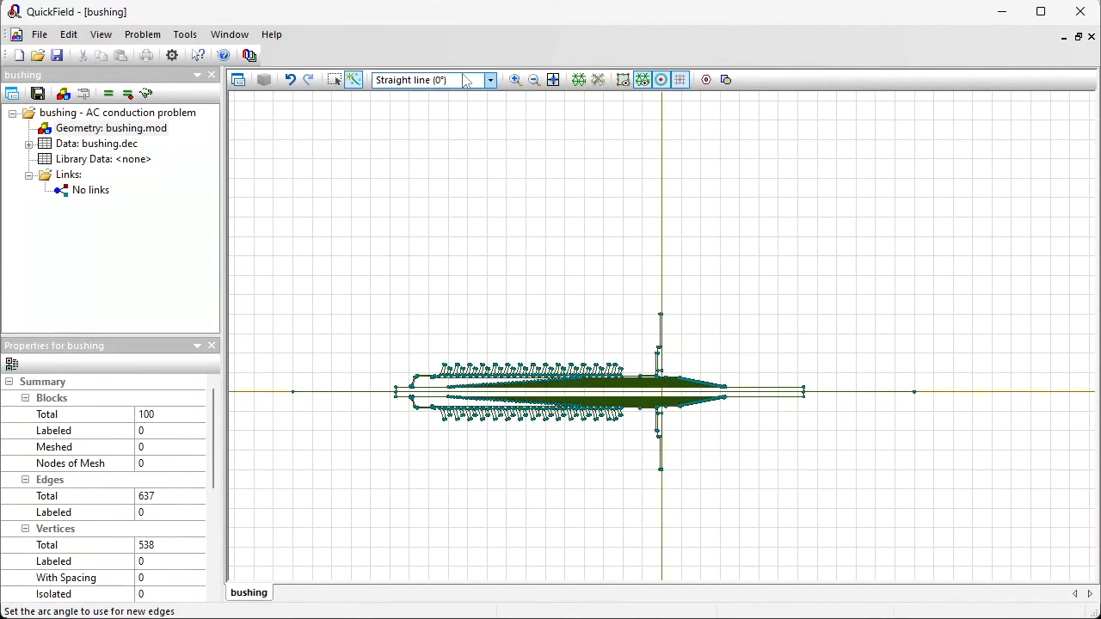
{"action": "left_click", "coordinate": [337, 81]}
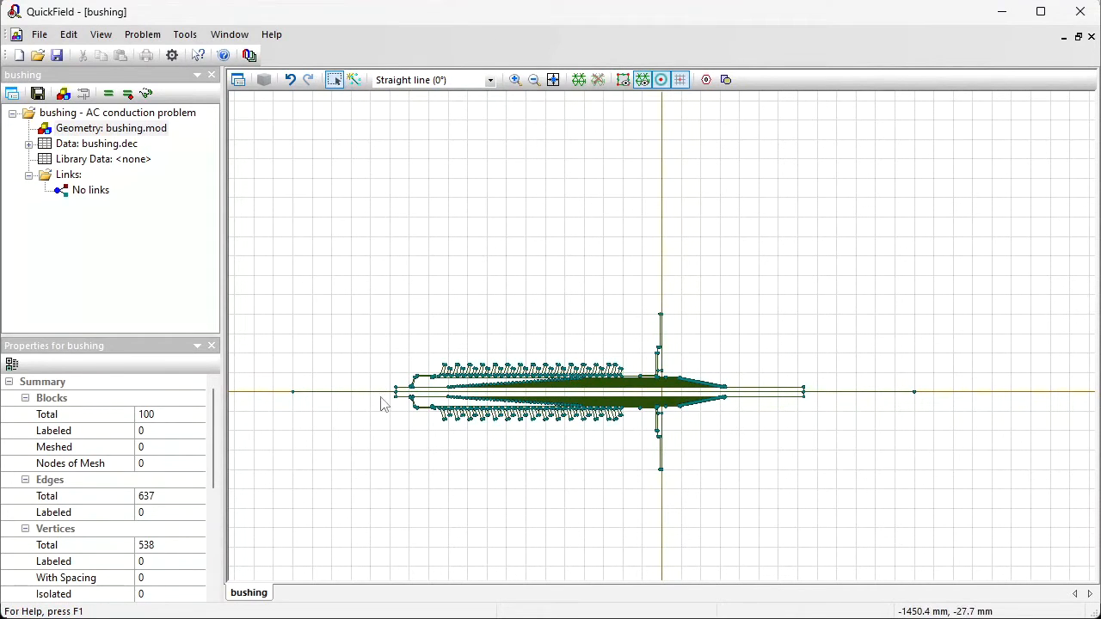
{"action": "left_click_drag", "start_coordinate": [384, 402], "coordinate": [823, 493]}
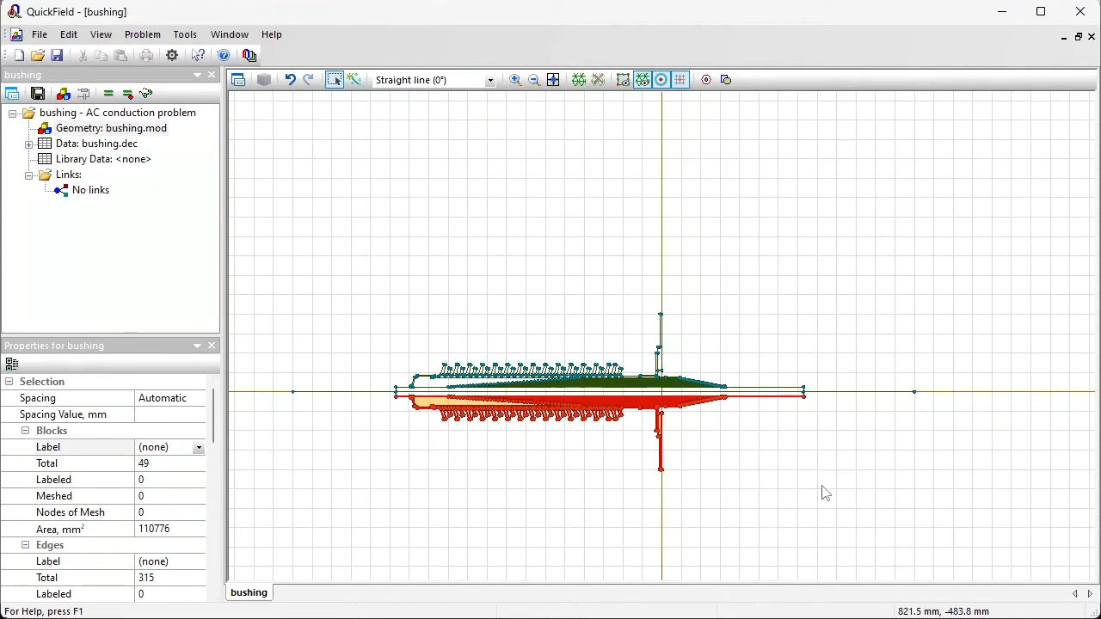
{"action": "key", "text": "Delete"}
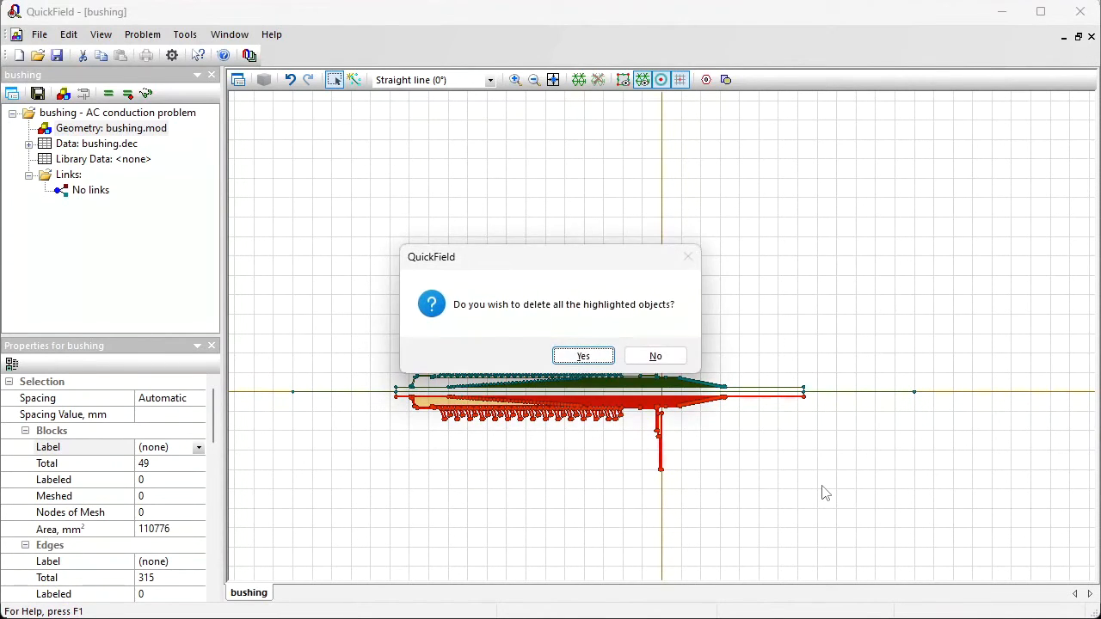
{"action": "key", "text": "Return"}
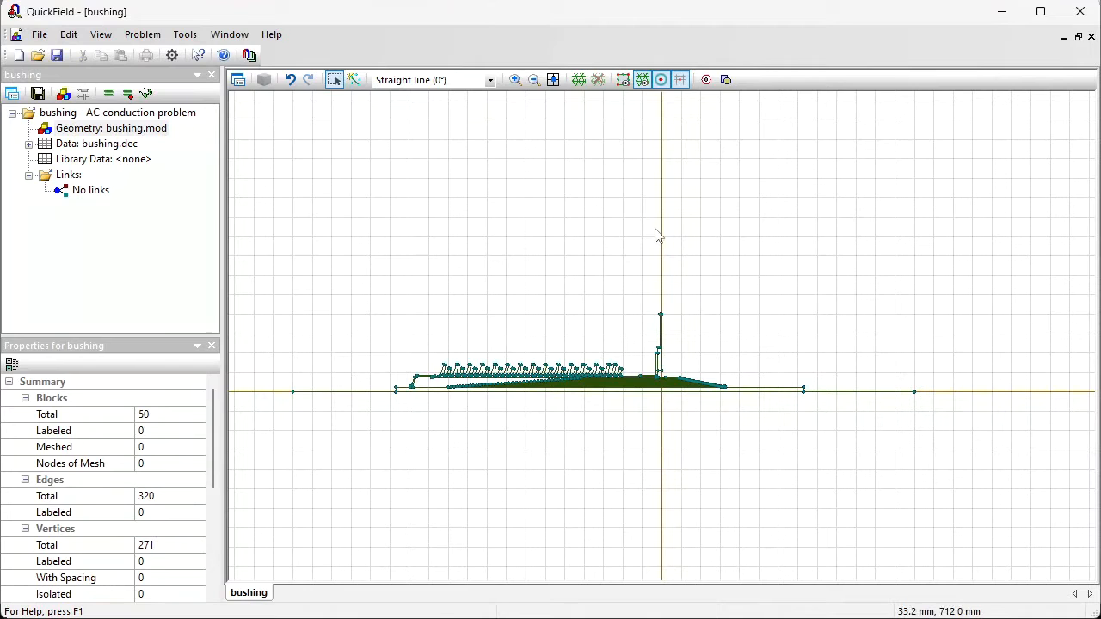
Draw a rectangular boundary about 2600 by 1200 mm above the axis around the bushing, and a horizontal edge from the flange tip to its right side
{"action": "left_click", "coordinate": [554, 79]}
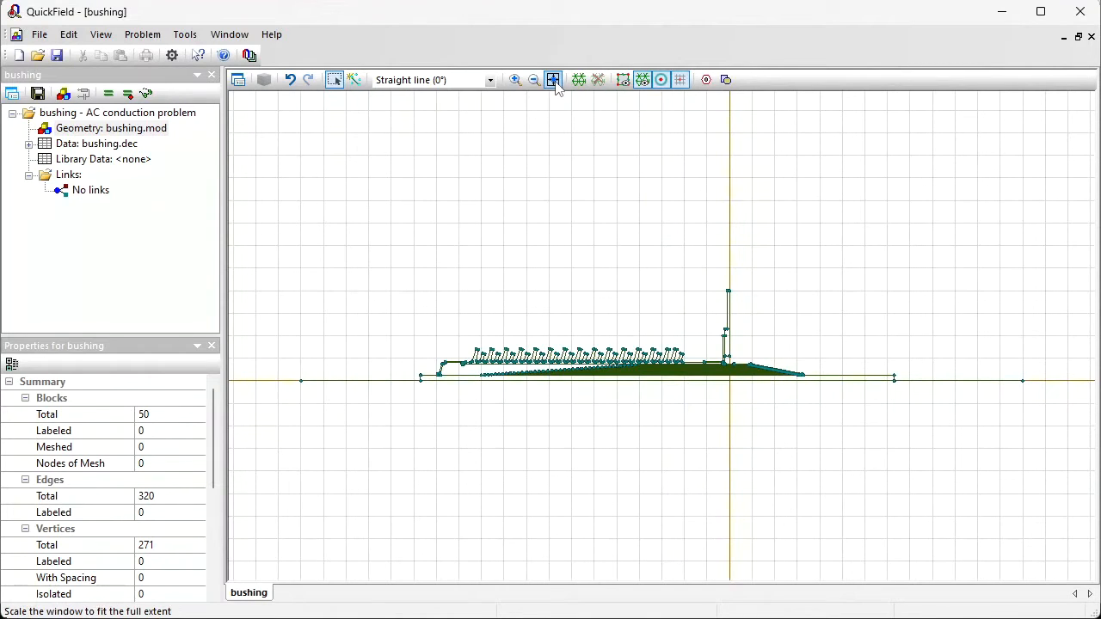
{"action": "left_click", "coordinate": [515, 79]}
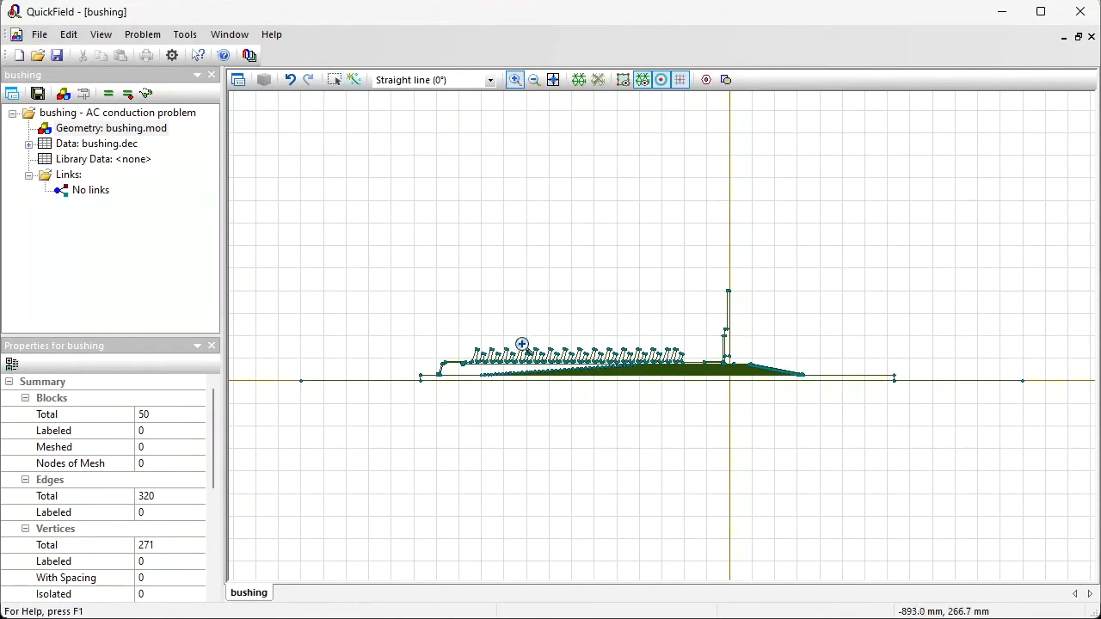
{"action": "left_click_drag", "start_coordinate": [433, 347], "coordinate": [637, 401]}
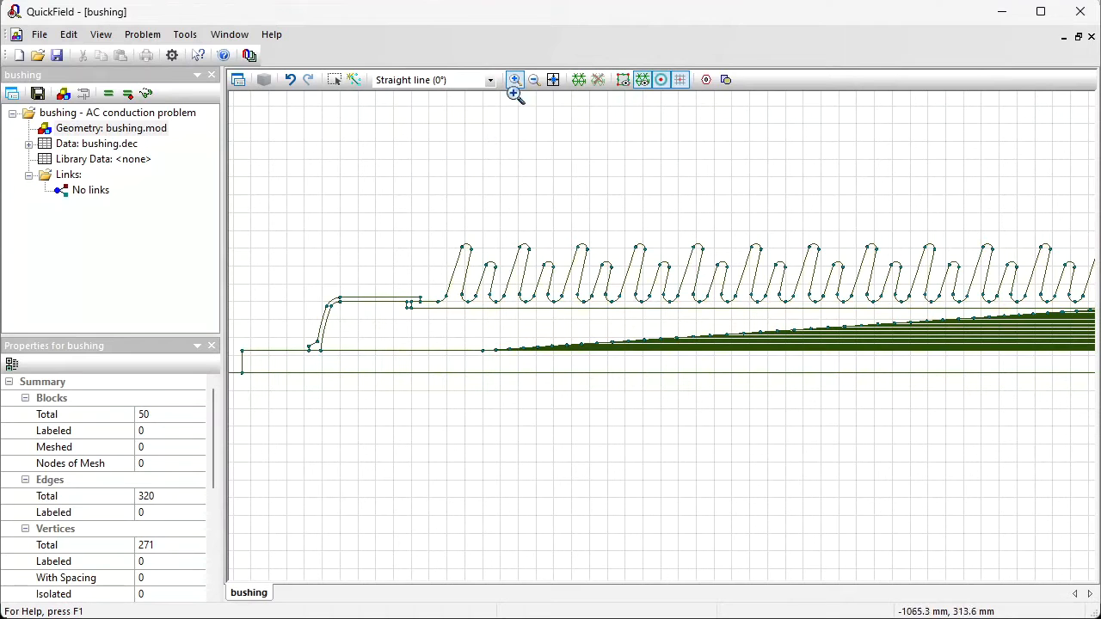
{"action": "left_click", "coordinate": [553, 83]}
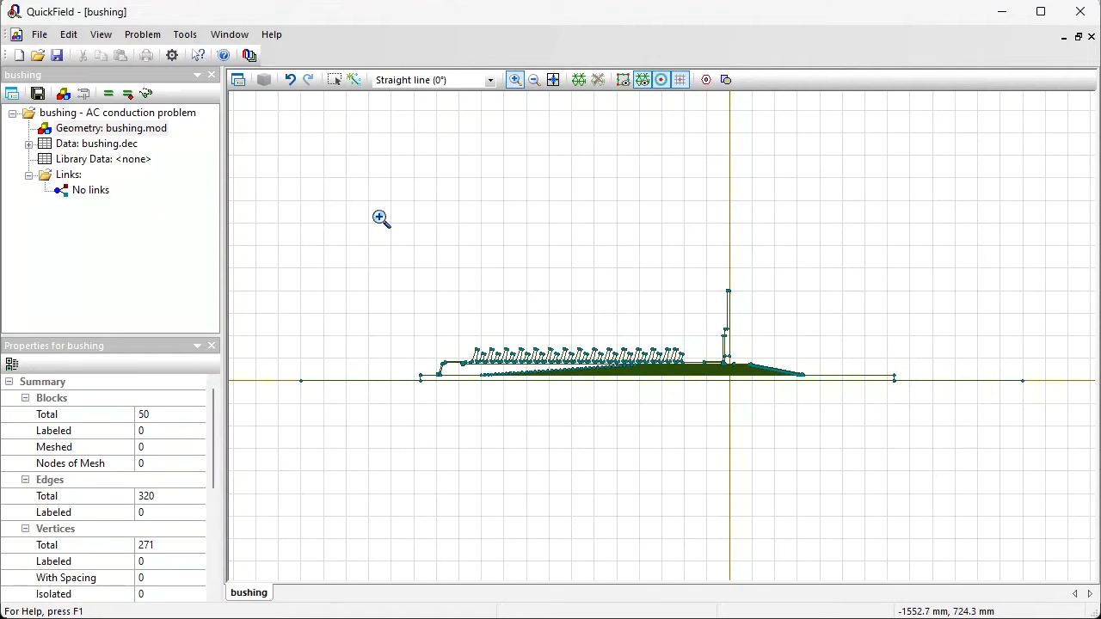
{"action": "left_click", "coordinate": [354, 79]}
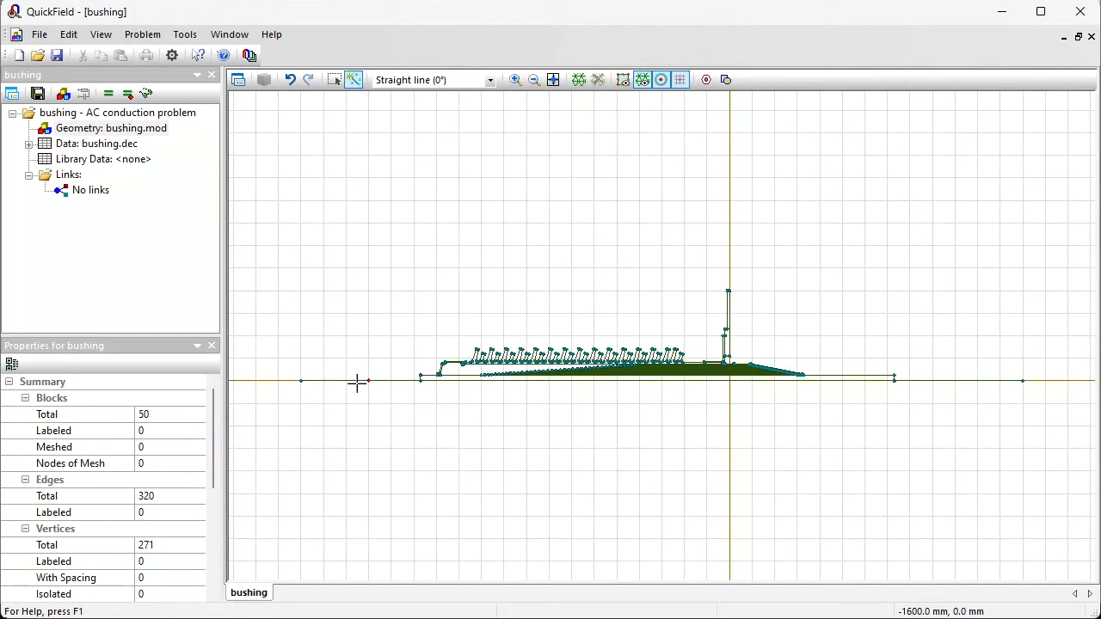
{"action": "left_click_drag", "start_coordinate": [349, 383], "coordinate": [346, 130]}
{"action": "left_click_drag", "start_coordinate": [346, 130], "coordinate": [933, 133]}
{"action": "left_click_drag", "start_coordinate": [932, 133], "coordinate": [931, 401]}
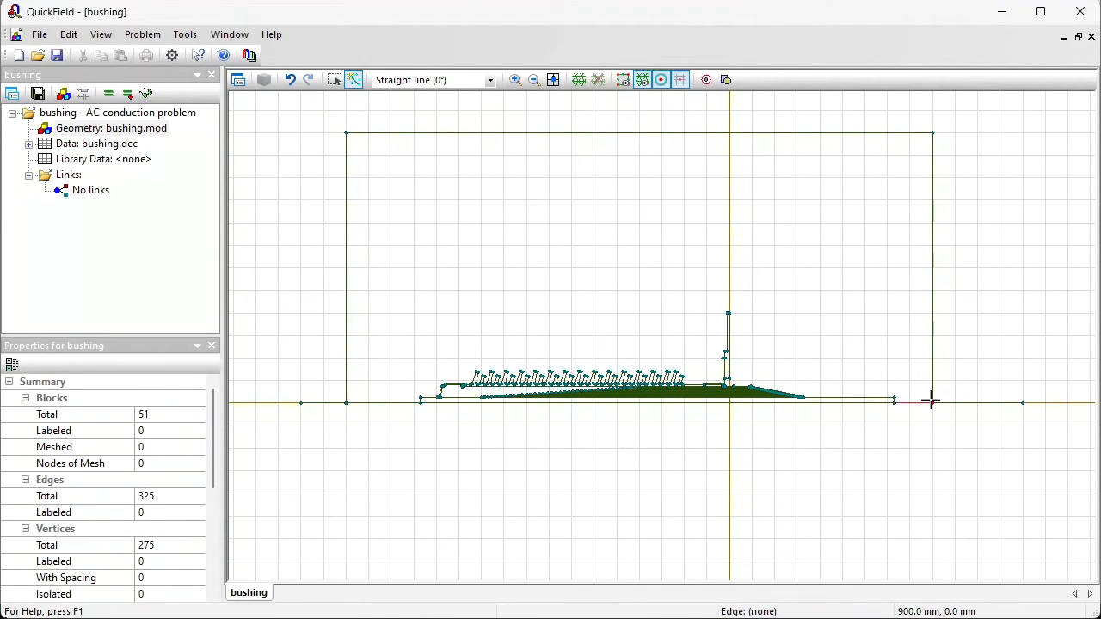
{"action": "left_click_drag", "start_coordinate": [729, 313], "coordinate": [929, 315]}
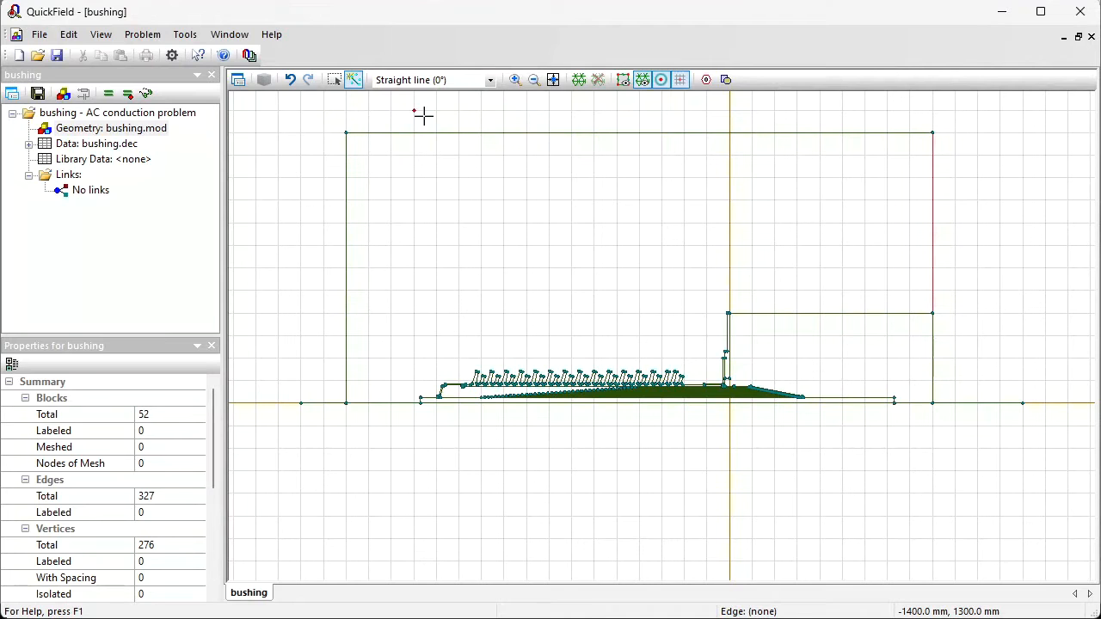
Label the large block surrounding the insulator sheds as air
{"action": "left_click", "coordinate": [334, 80]}
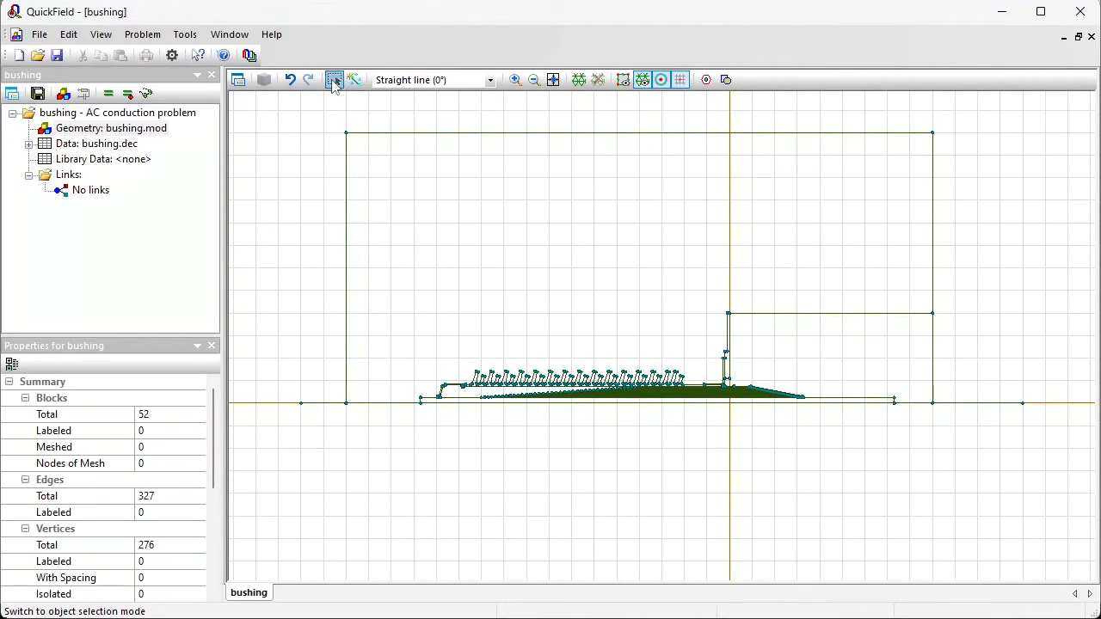
{"action": "left_click", "coordinate": [566, 243]}
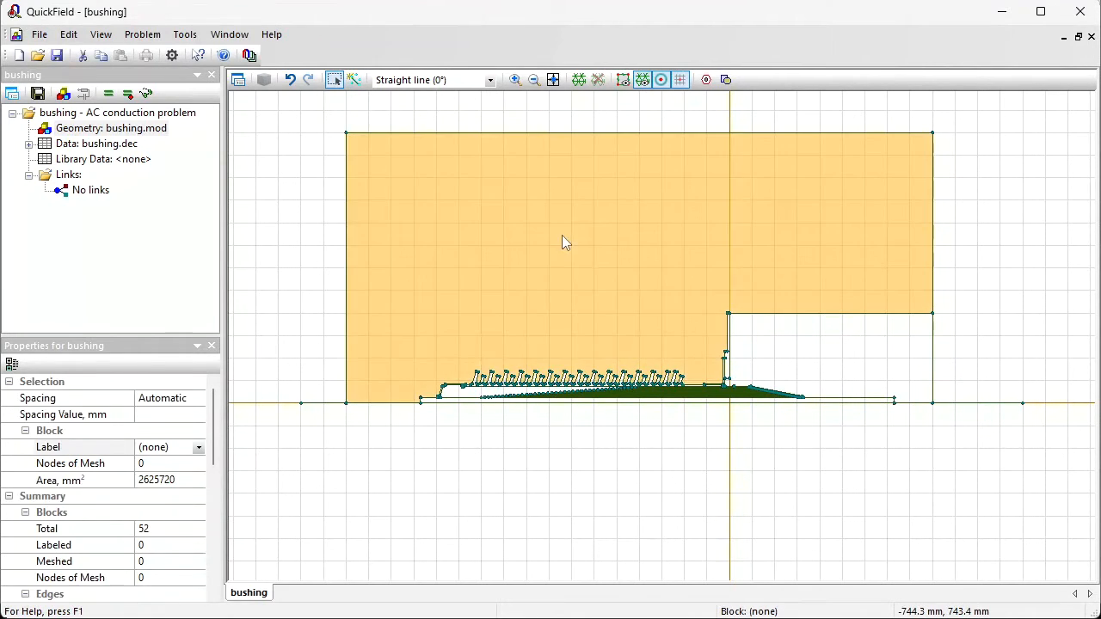
{"action": "left_click", "coordinate": [175, 447]}
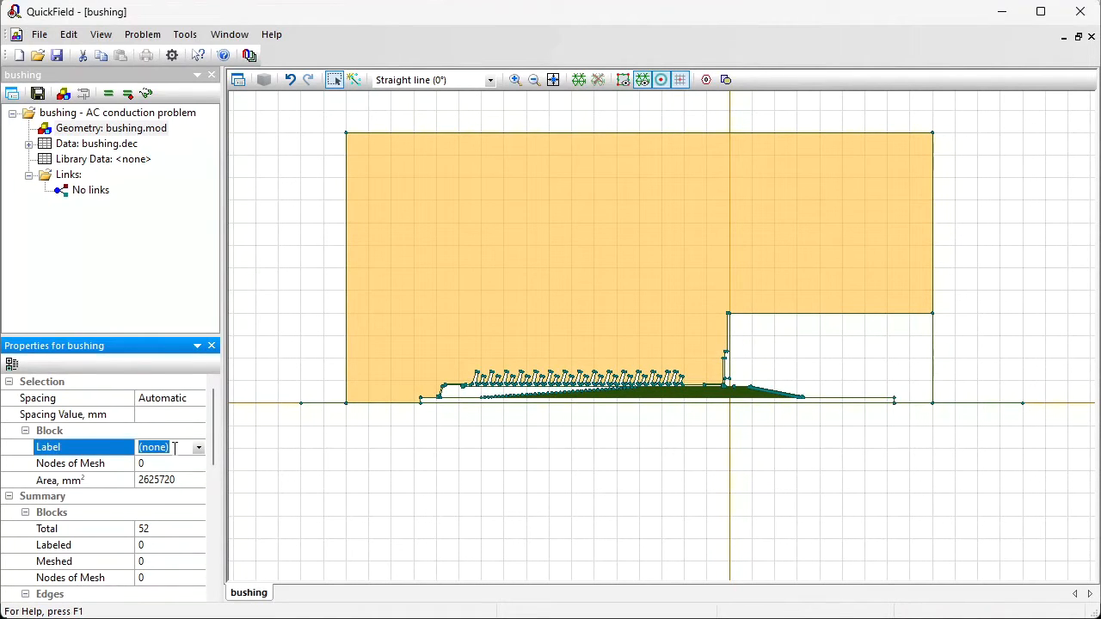
{"action": "type", "text": "air"}
{"action": "key", "text": "Return"}
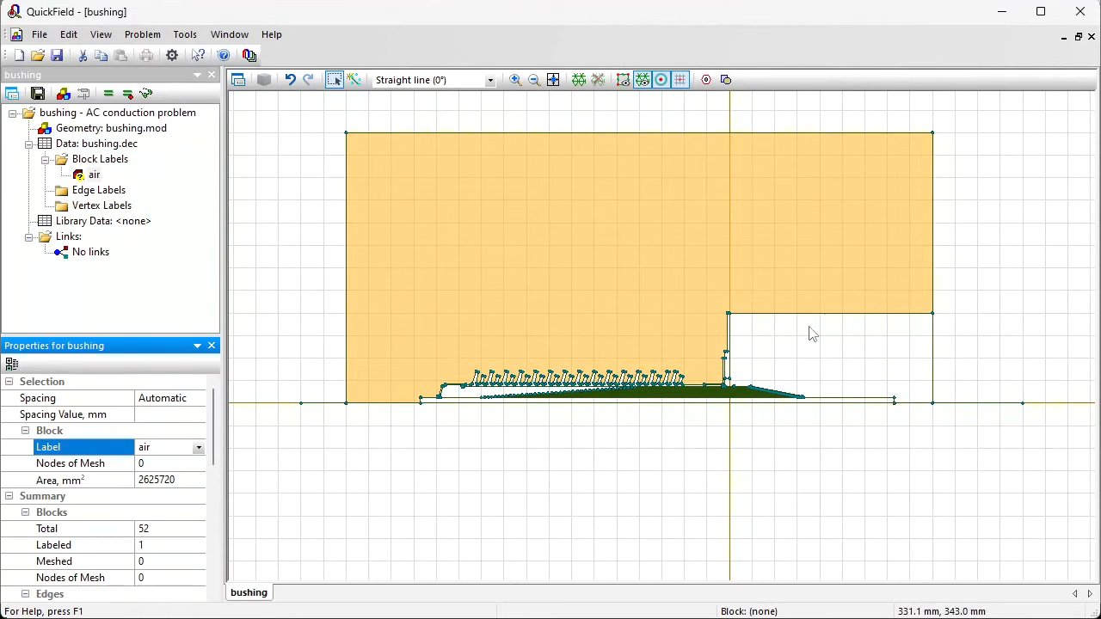
Label the block beside the flange opposite the air region, and the cavity between the insulator and the condenser core, as oil
{"action": "left_click", "coordinate": [813, 337]}
{"action": "left_click", "coordinate": [171, 448]}
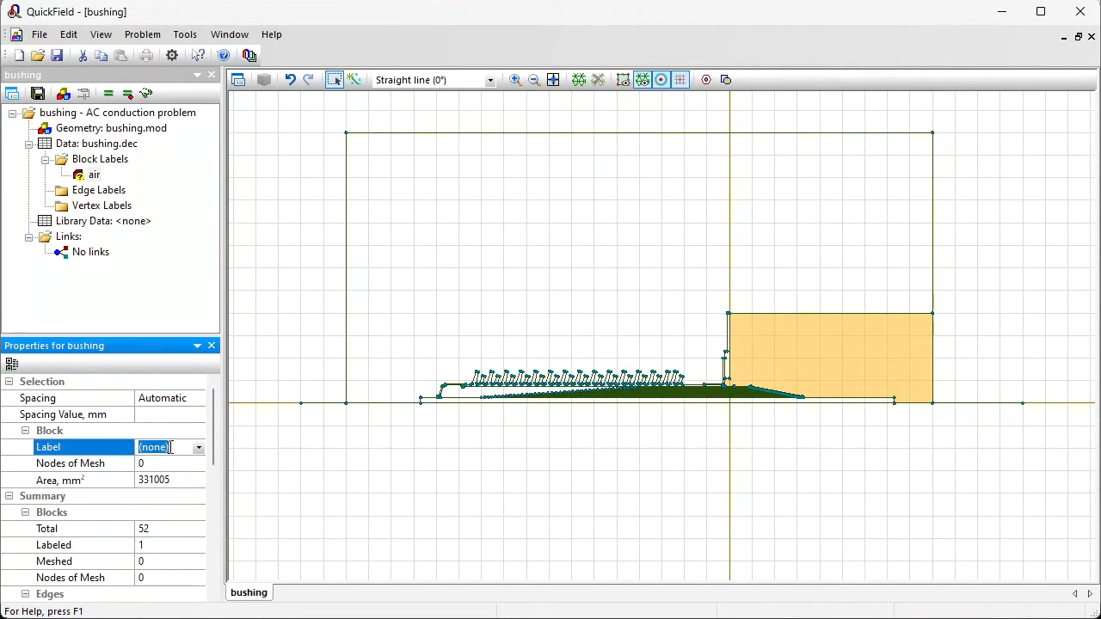
{"action": "type", "text": "oil"}
{"action": "key", "text": "Return"}
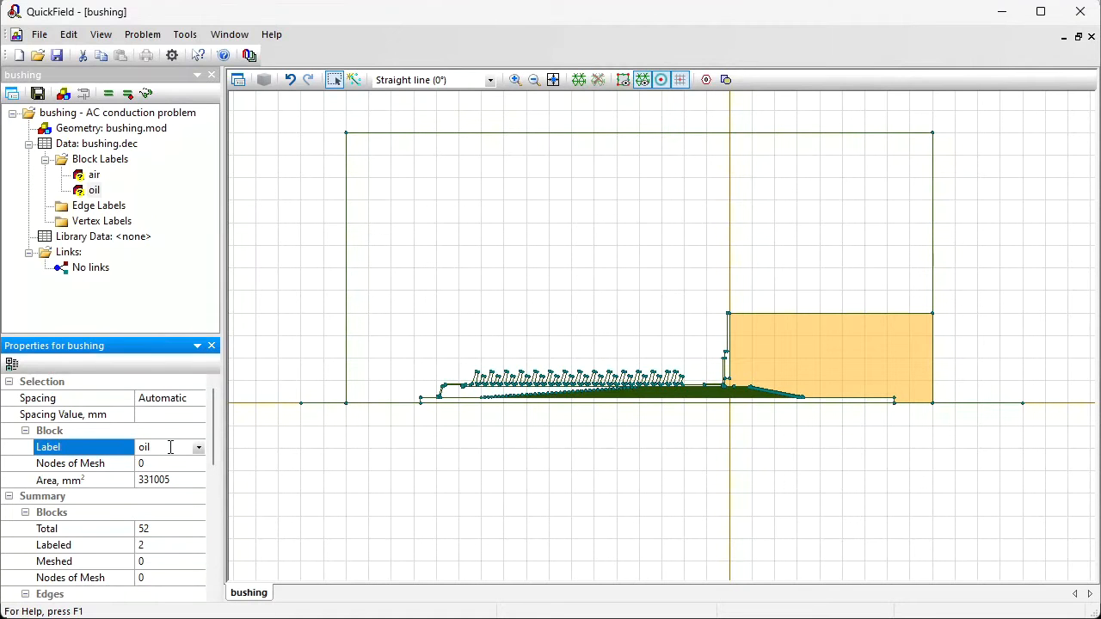
{"action": "left_click", "coordinate": [456, 397]}
{"action": "left_click", "coordinate": [170, 447]}
{"action": "left_click", "coordinate": [199, 447]}
{"action": "left_click", "coordinate": [165, 489]}
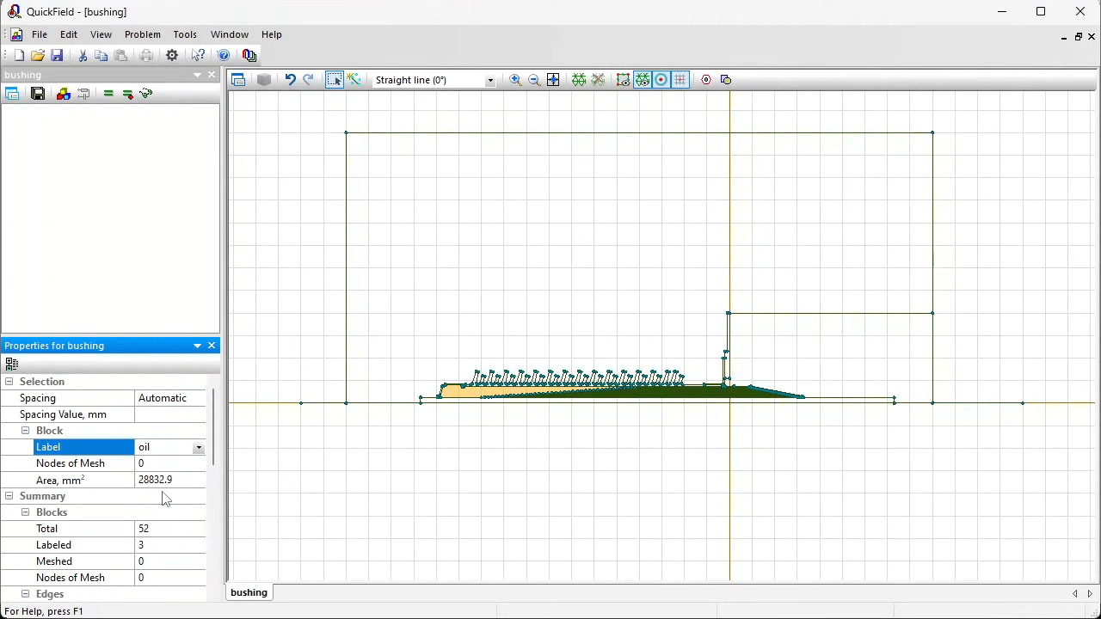
Label the shed-profile block of the bushing as insulator
{"action": "left_click", "coordinate": [514, 80]}
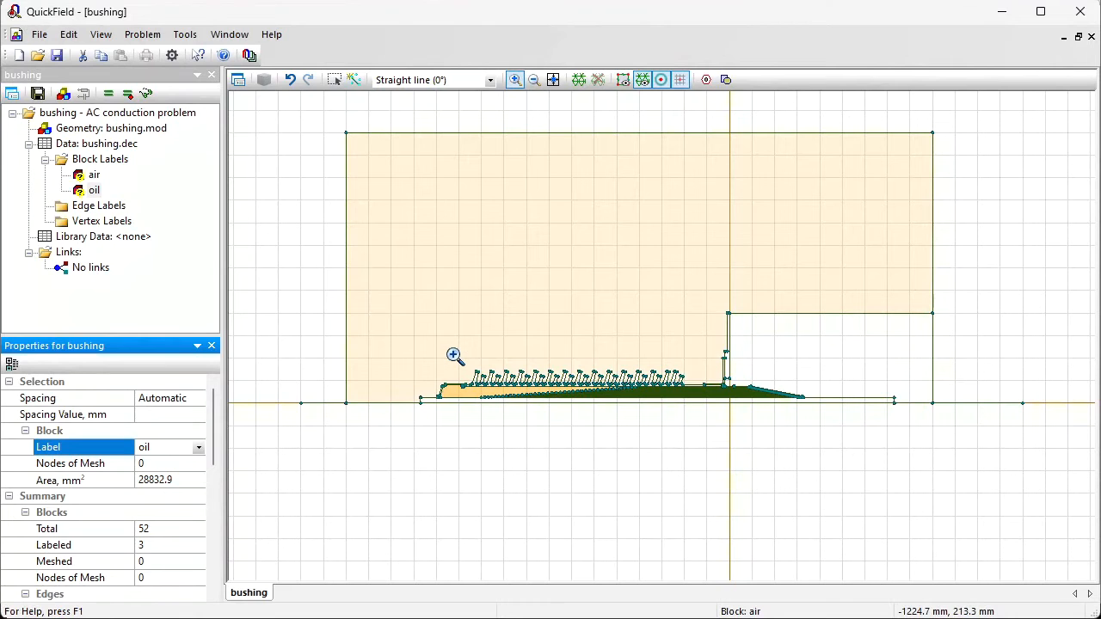
{"action": "left_click_drag", "start_coordinate": [454, 355], "coordinate": [555, 418]}
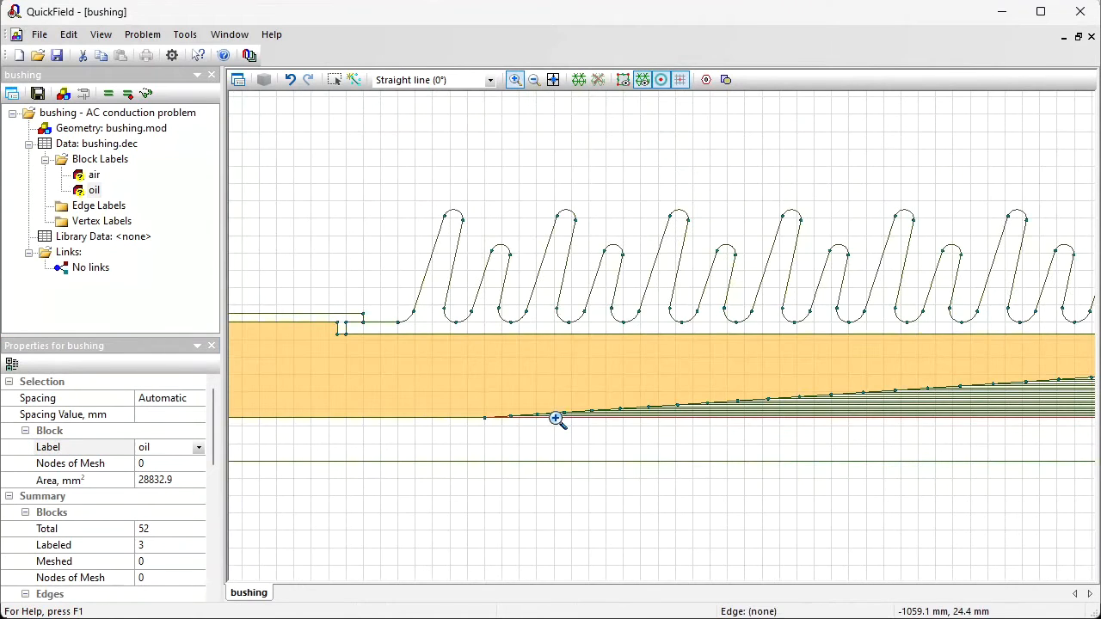
{"action": "left_click", "coordinate": [335, 80]}
{"action": "left_click", "coordinate": [433, 320]}
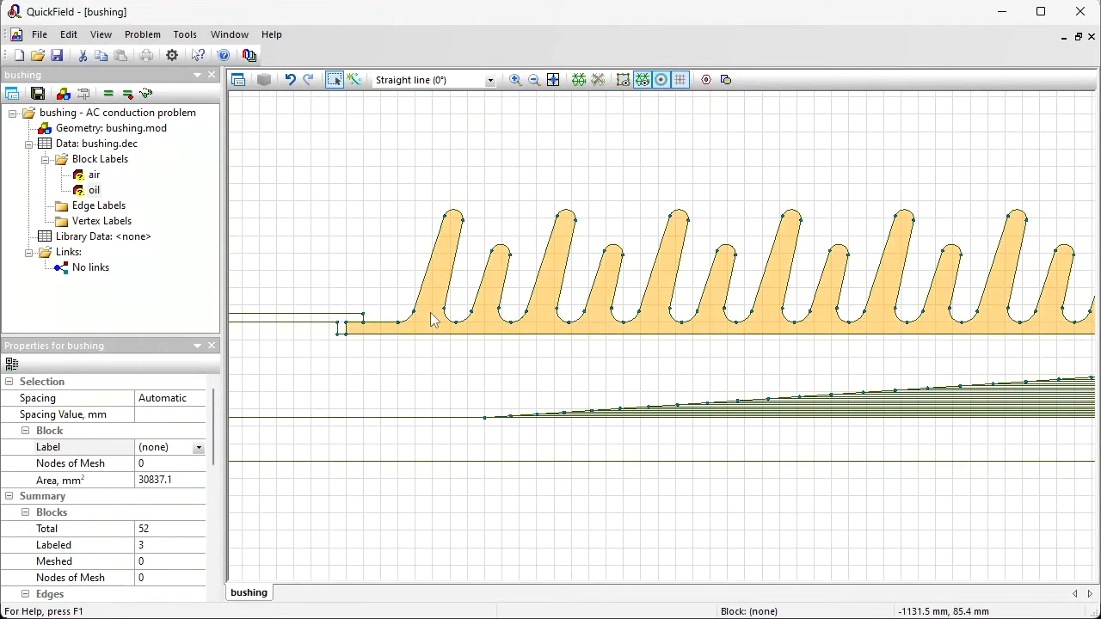
{"action": "left_click", "coordinate": [180, 447]}
{"action": "type", "text": "in"}
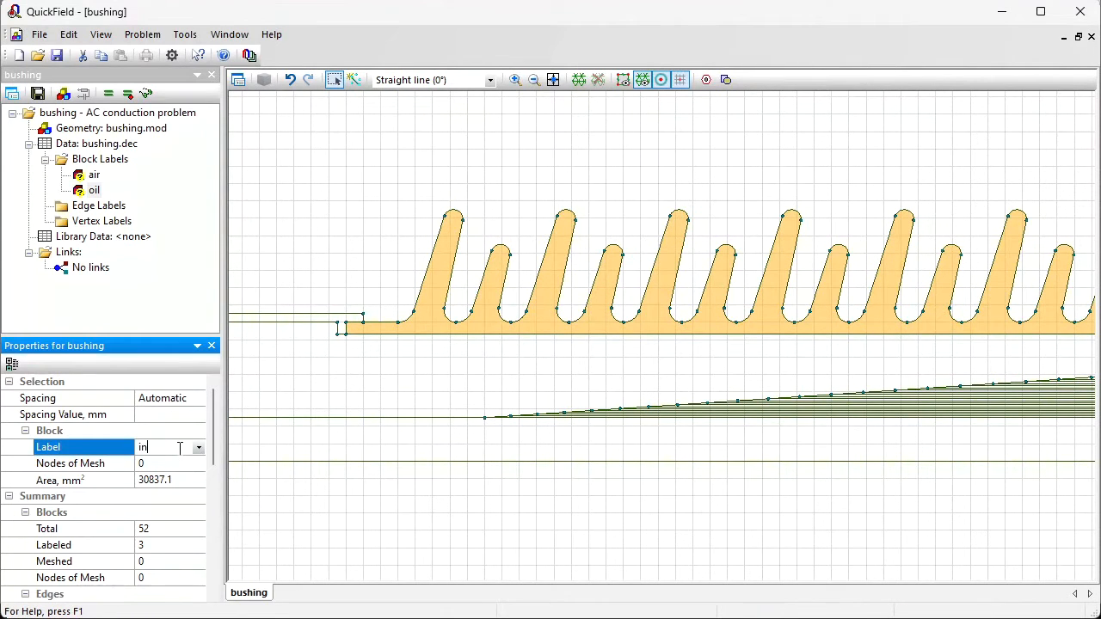
{"action": "type", "text": "sulator"}
{"action": "key", "text": "Return"}
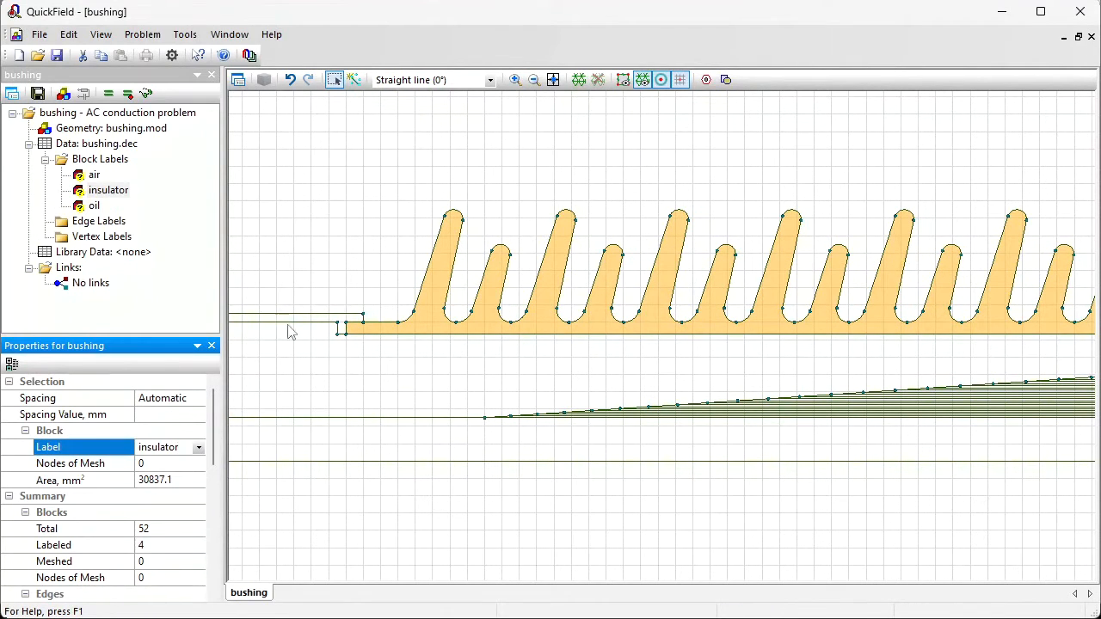
Label all the thin layered blocks of the condenser core as paper, selecting them together along the bushing's length
{"action": "left_click", "coordinate": [515, 79]}
{"action": "left_click_drag", "start_coordinate": [462, 396], "coordinate": [644, 455]}
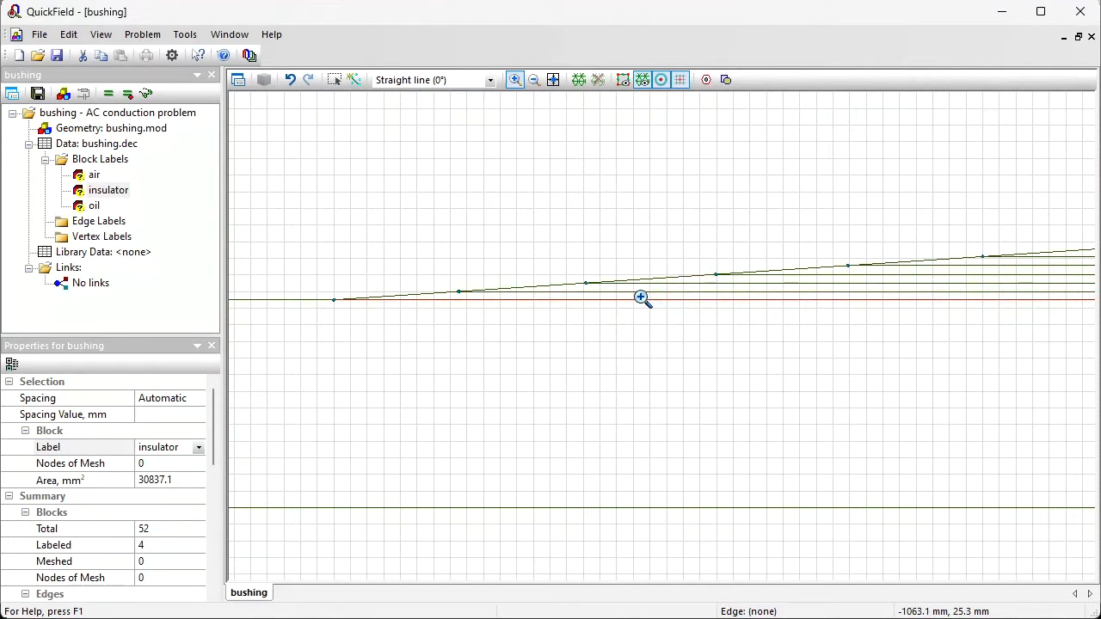
{"action": "left_click", "coordinate": [536, 81]}
{"action": "left_click", "coordinate": [538, 83]}
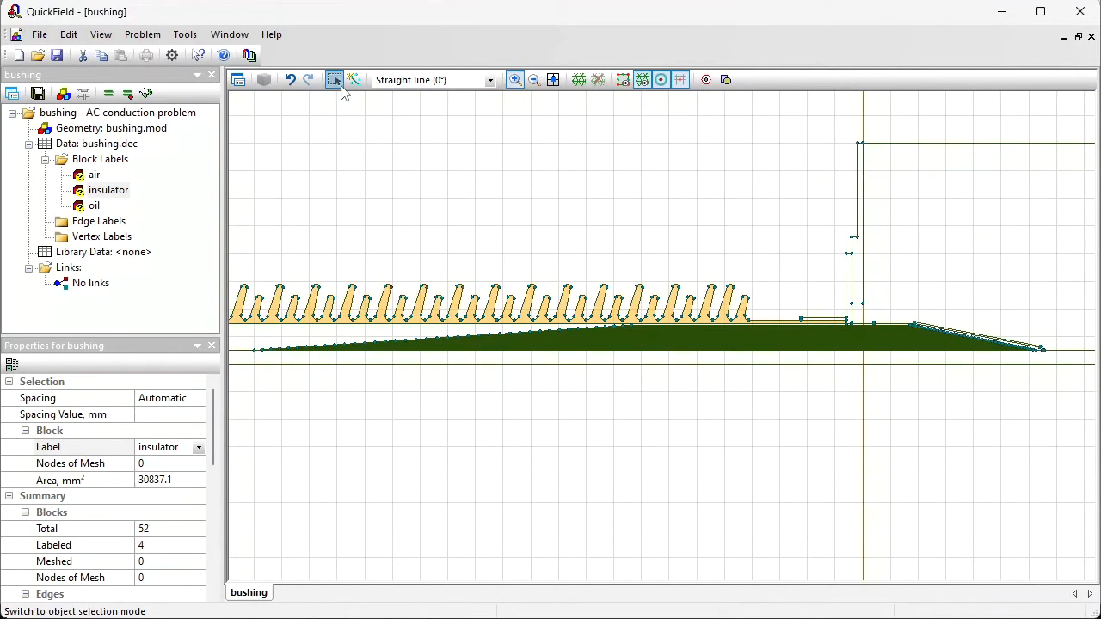
{"action": "left_click", "coordinate": [336, 83]}
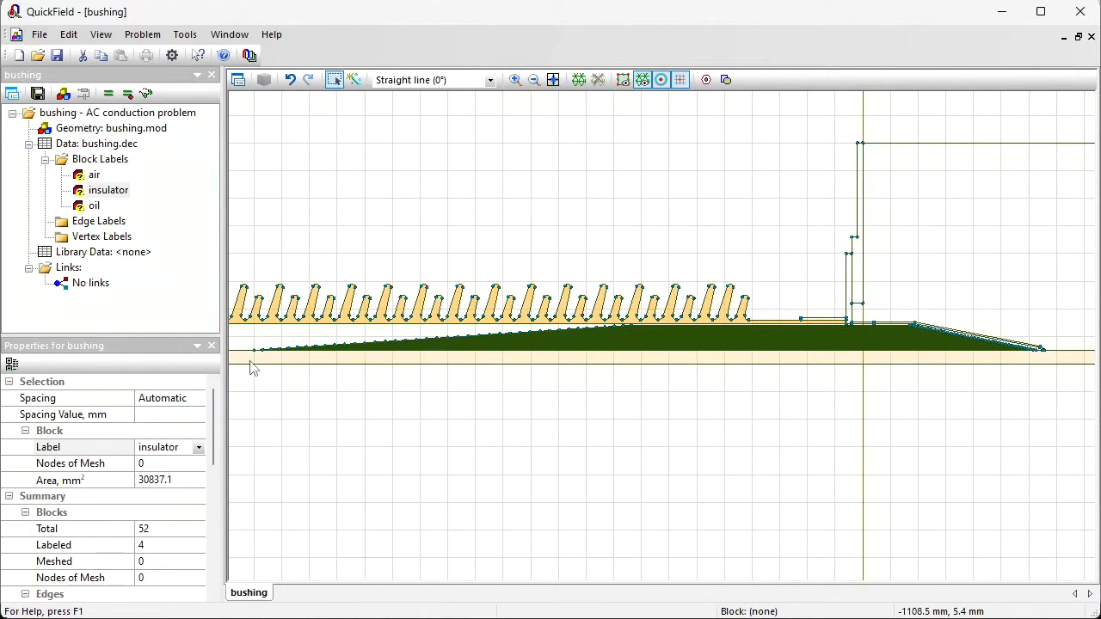
{"action": "left_click_drag", "start_coordinate": [247, 362], "coordinate": [1065, 317]}
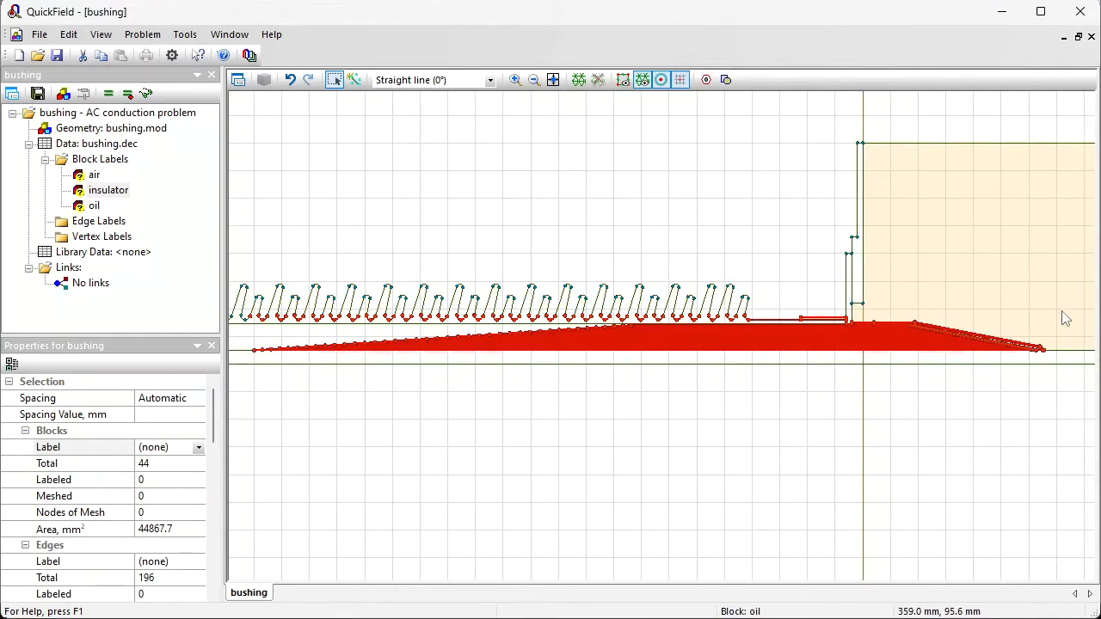
{"action": "left_click", "coordinate": [197, 450]}
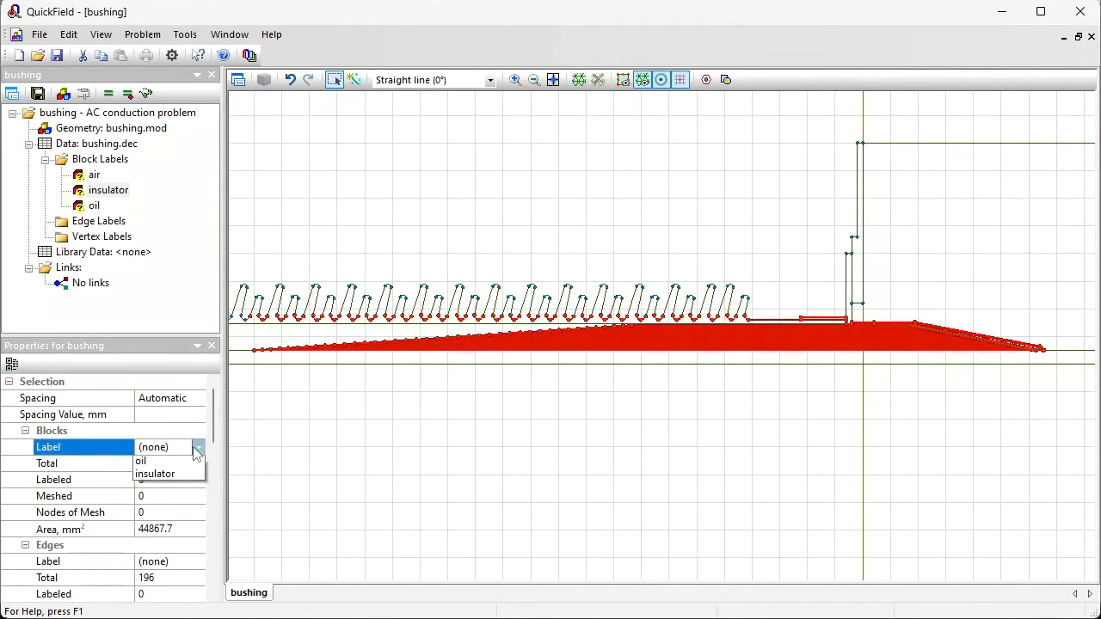
{"action": "left_click", "coordinate": [169, 447]}
{"action": "type", "text": "paper"}
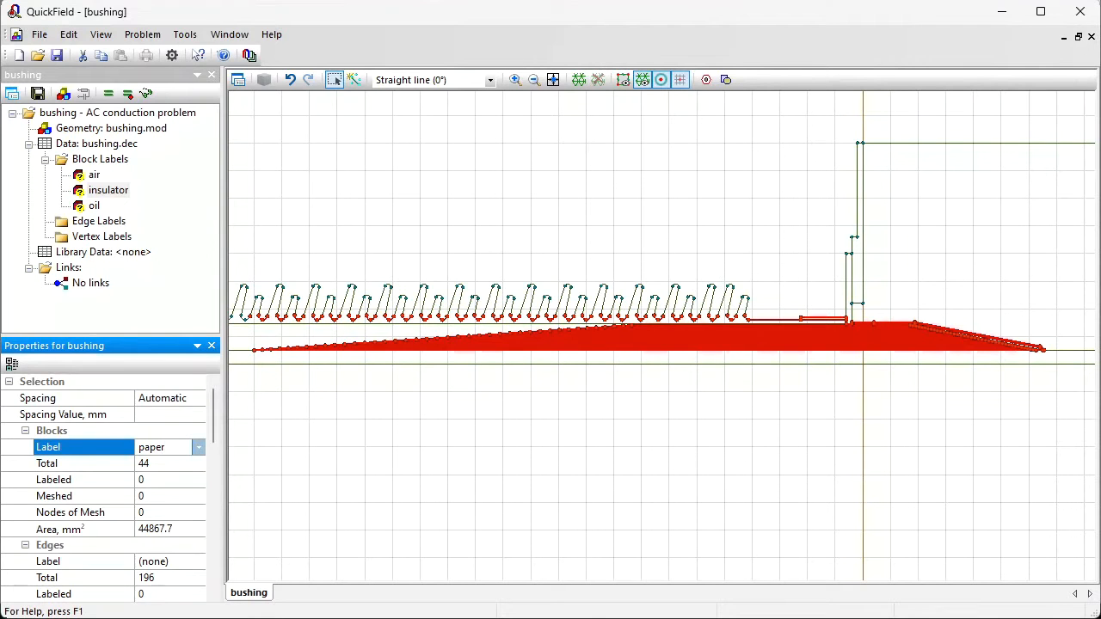
{"action": "key", "text": "Return"}
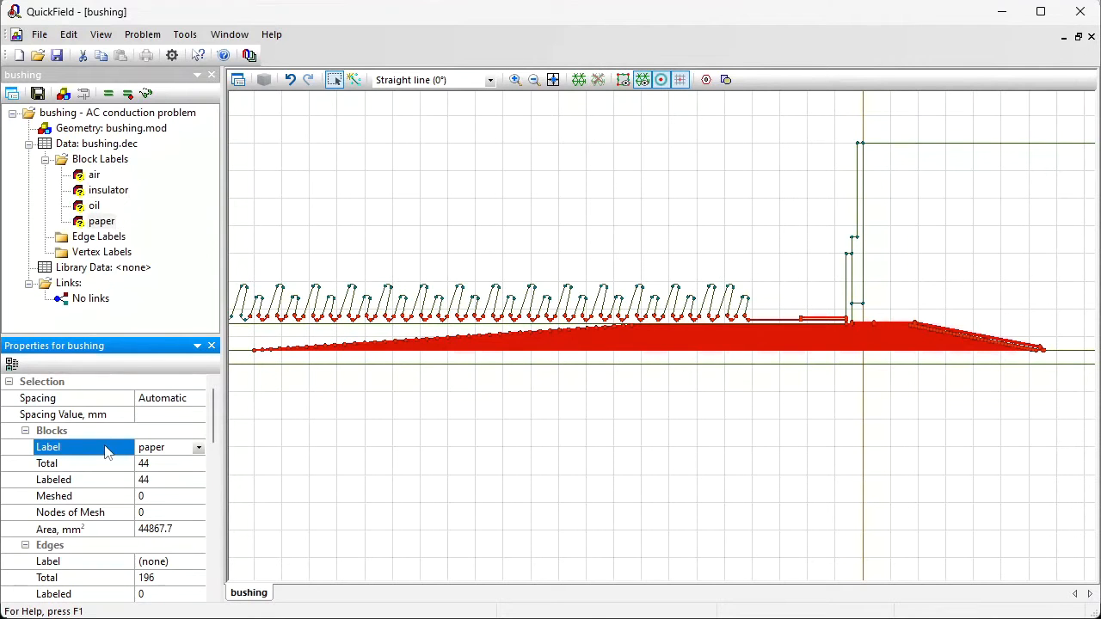
Relabel the thin sleeve block that runs over the core's tapered oil-side end as insulator
{"action": "left_click", "coordinate": [553, 79]}
{"action": "left_click", "coordinate": [514, 79]}
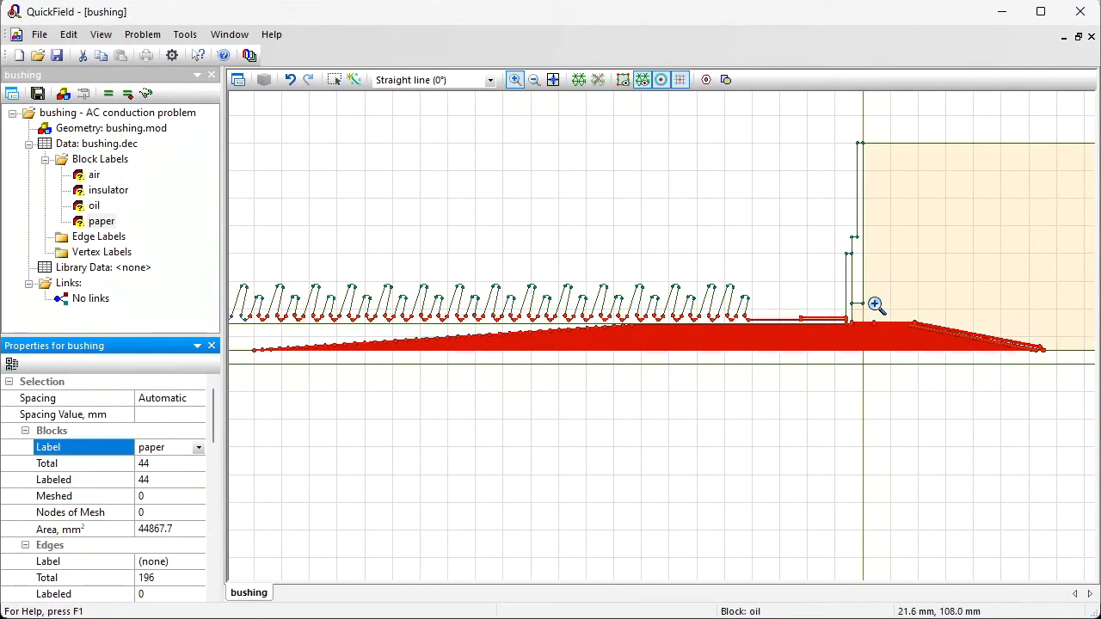
{"action": "left_click", "coordinate": [974, 350]}
{"action": "left_click", "coordinate": [334, 79]}
{"action": "left_click", "coordinate": [519, 297]}
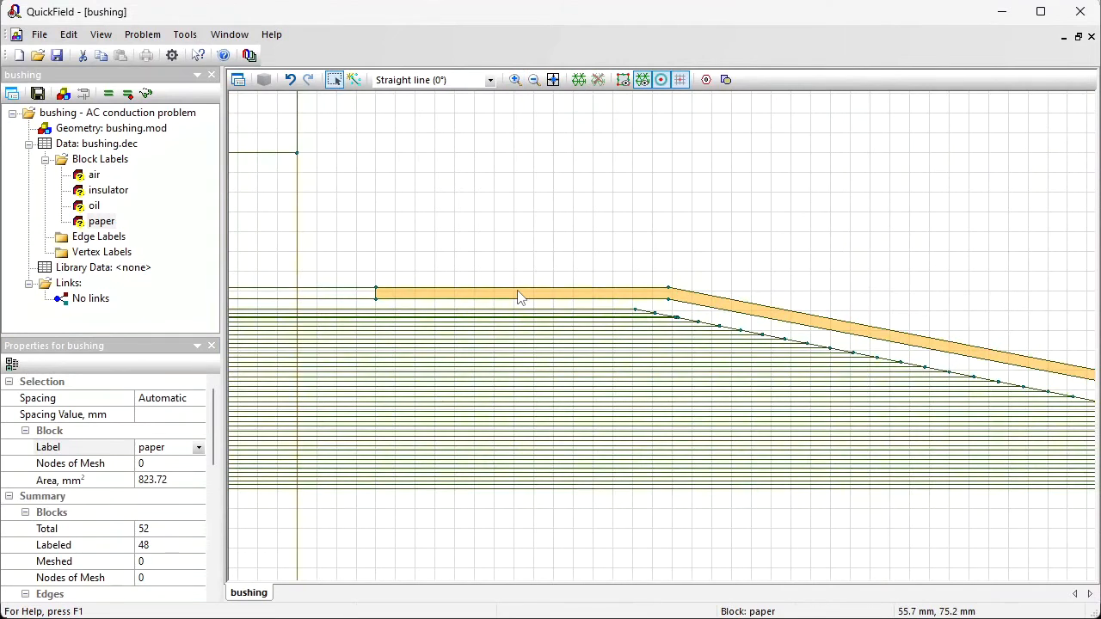
{"action": "left_click", "coordinate": [199, 449]}
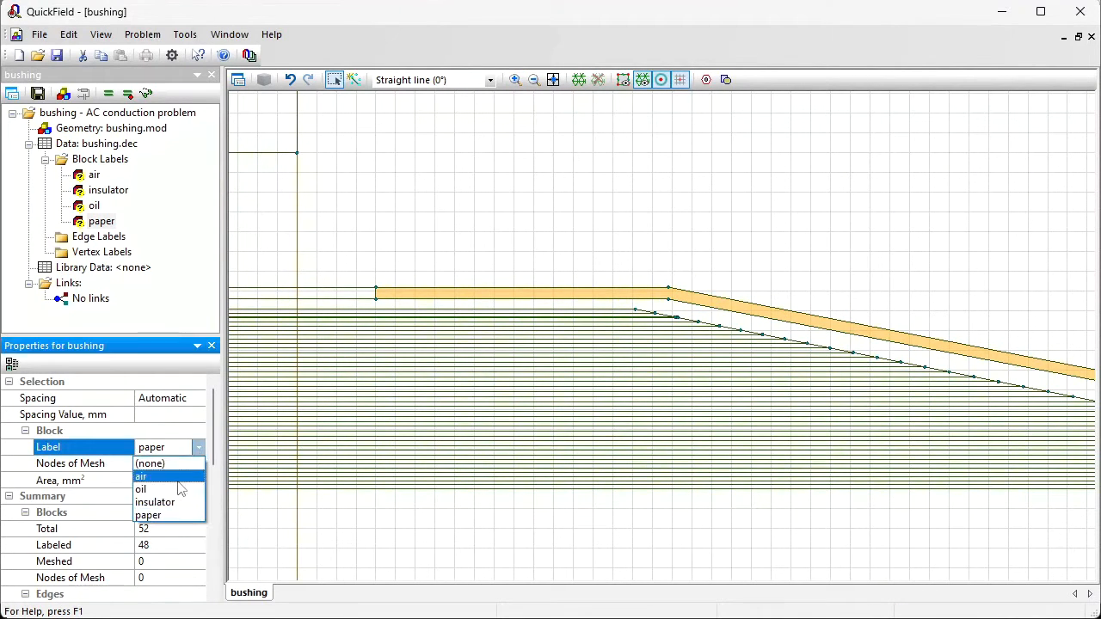
{"action": "left_click", "coordinate": [172, 502]}
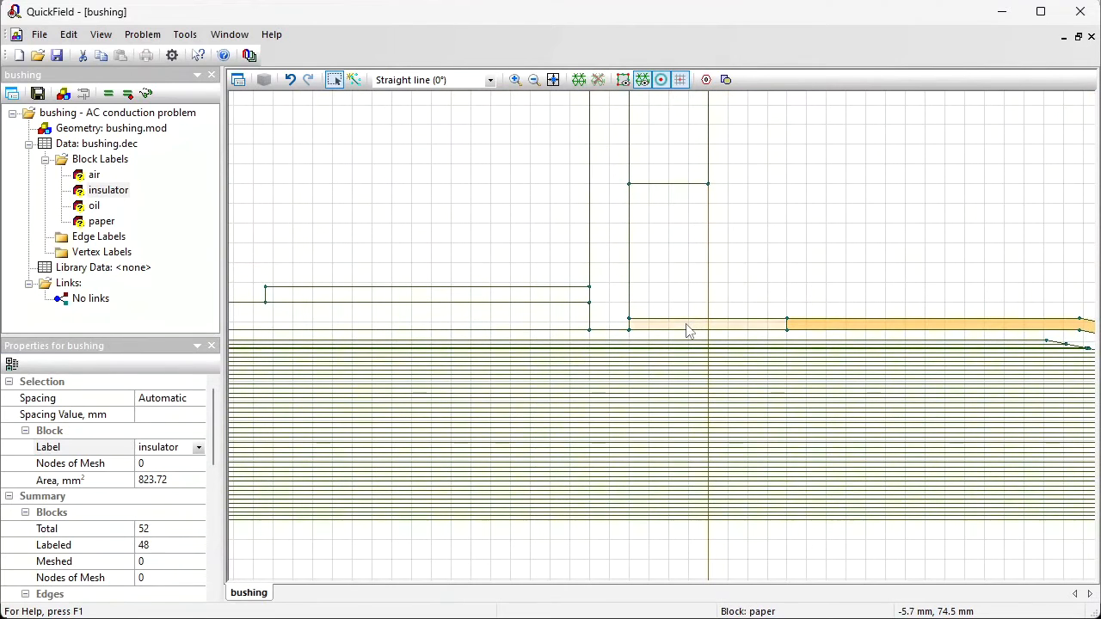
Reset the label of the small strip block at the flange's base to (none)
{"action": "left_click", "coordinate": [688, 327]}
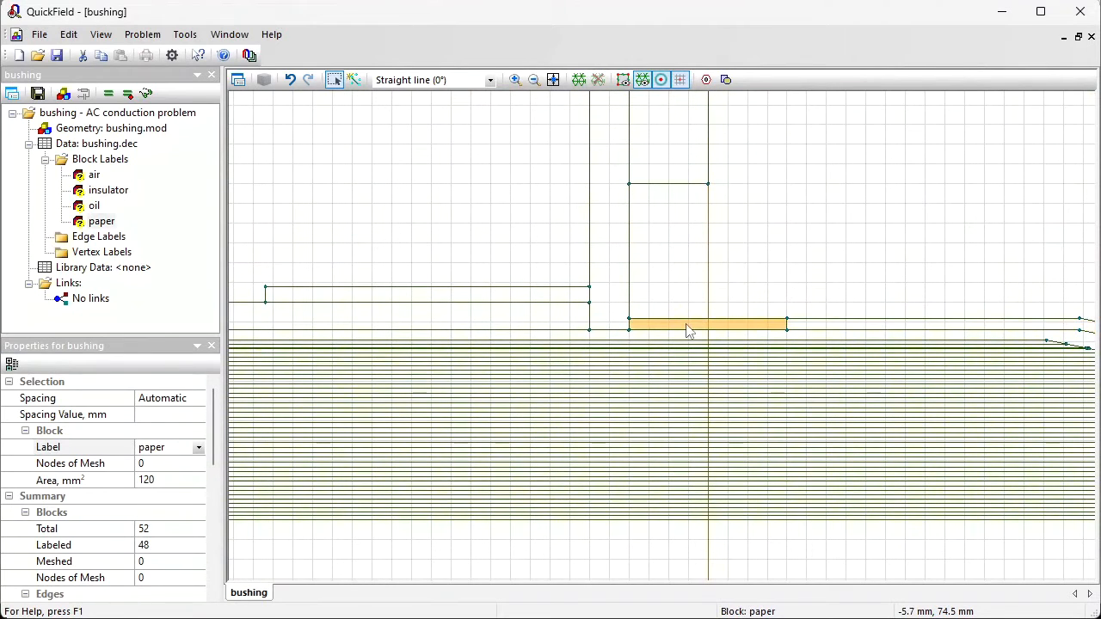
{"action": "left_click", "coordinate": [200, 448]}
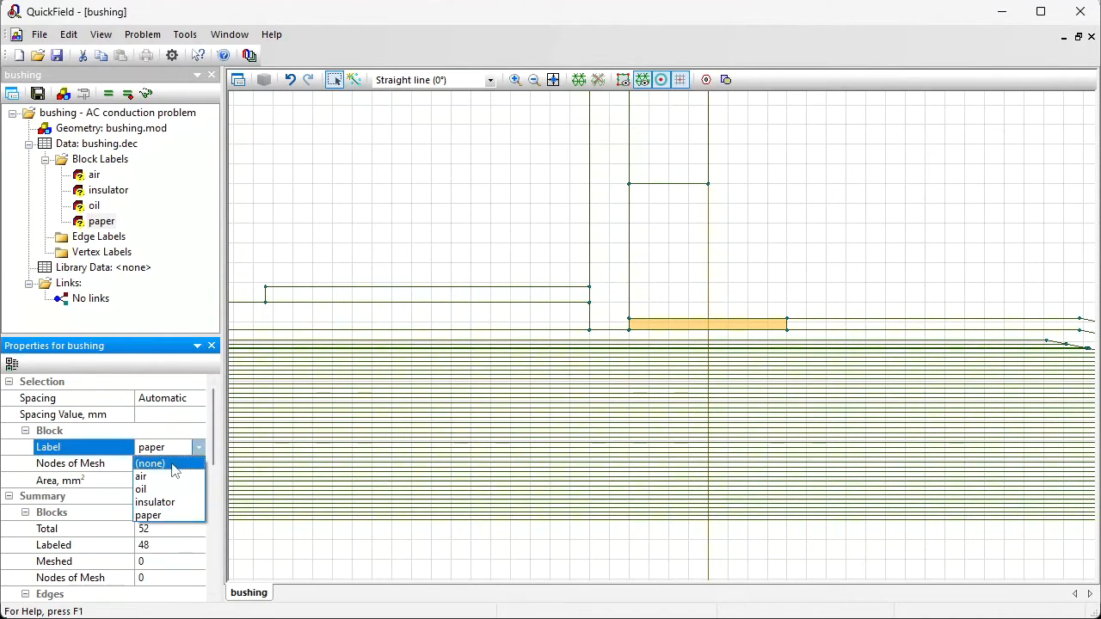
{"action": "left_click", "coordinate": [173, 462]}
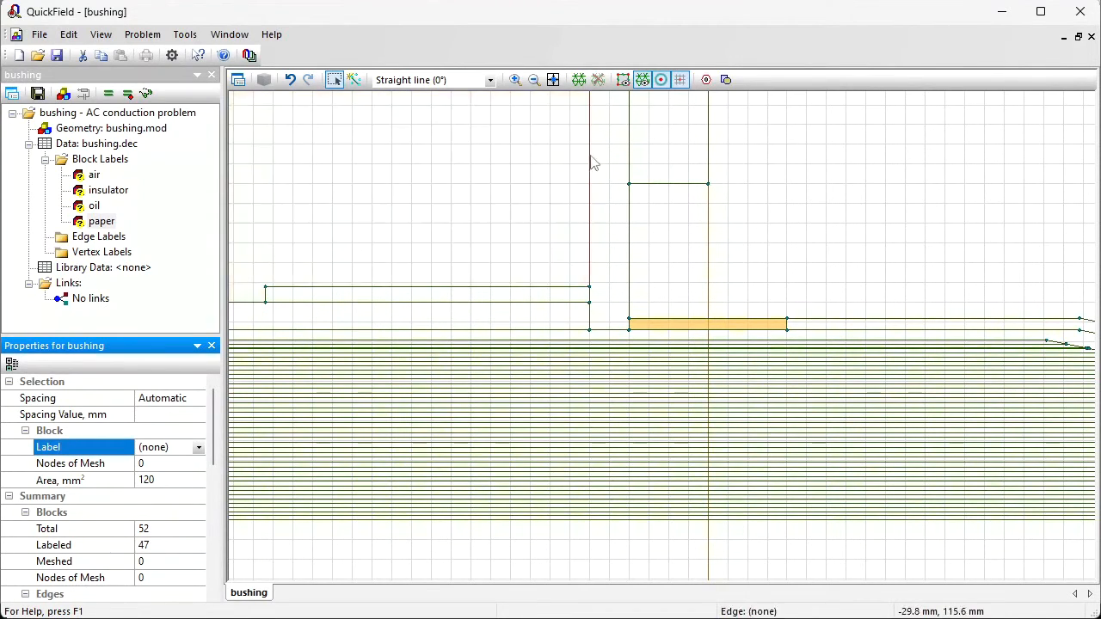
Assign the edge label flange to all edges outlining the flange, from its base strips up to its tip
{"action": "left_click", "coordinate": [535, 80]}
{"action": "scroll", "coordinate": [543, 278], "scroll_direction": "up", "scroll_amount": 2}
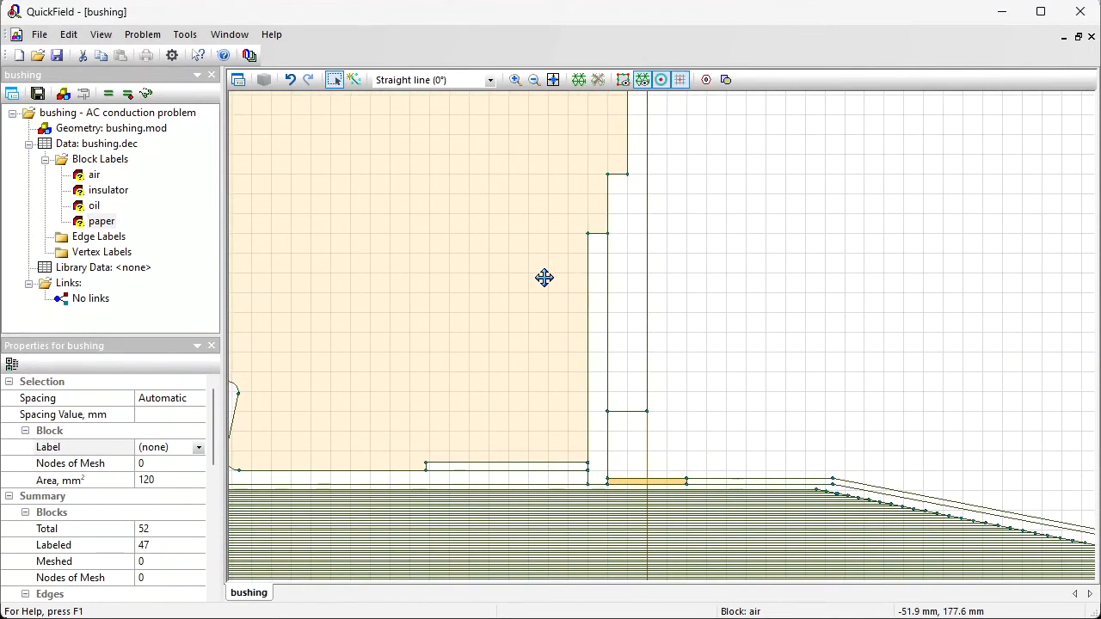
{"action": "left_click_drag", "start_coordinate": [374, 136], "coordinate": [711, 505]}
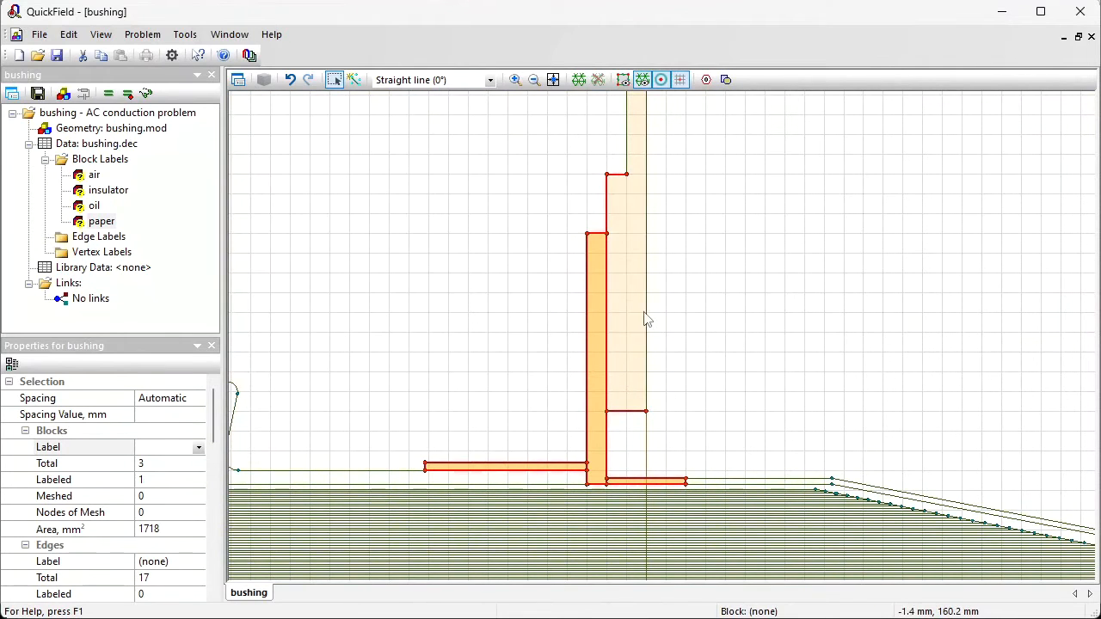
{"action": "scroll", "coordinate": [669, 408], "scroll_direction": "up", "scroll_amount": 3}
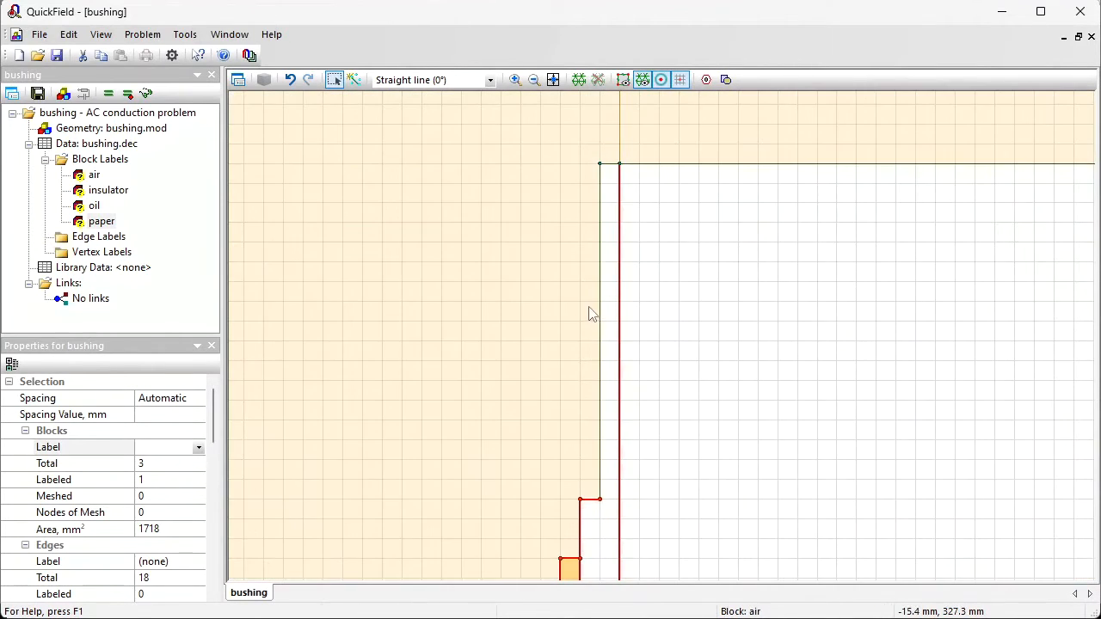
{"action": "left_click", "coordinate": [601, 318], "text": "ctrl"}
{"action": "left_click", "coordinate": [606, 165], "text": "ctrl"}
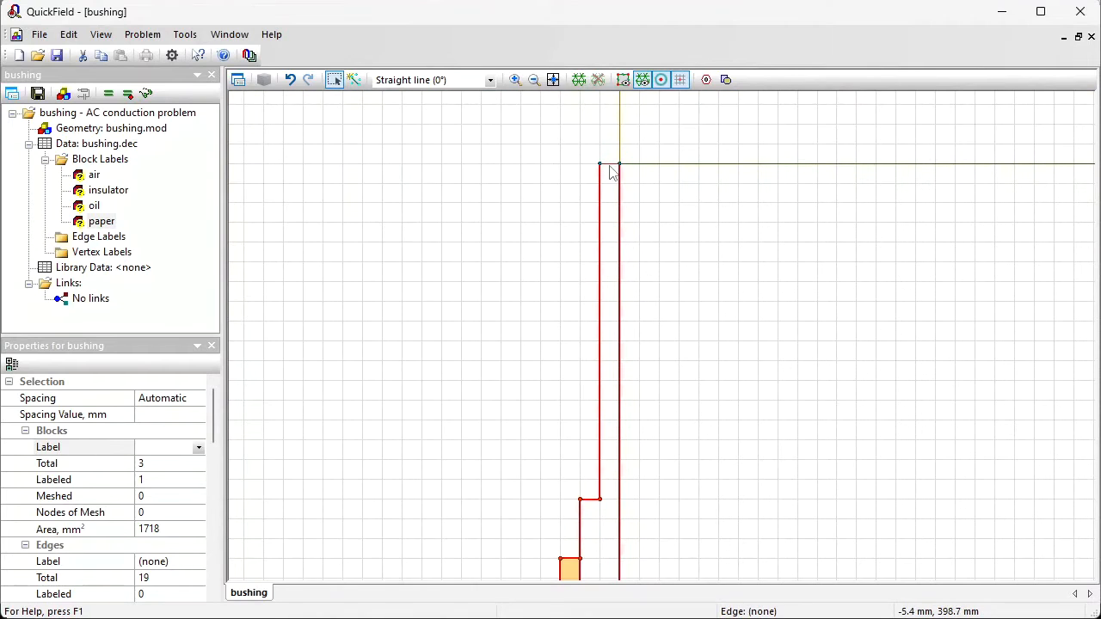
{"action": "scroll", "coordinate": [702, 258], "scroll_direction": "down", "scroll_amount": 5}
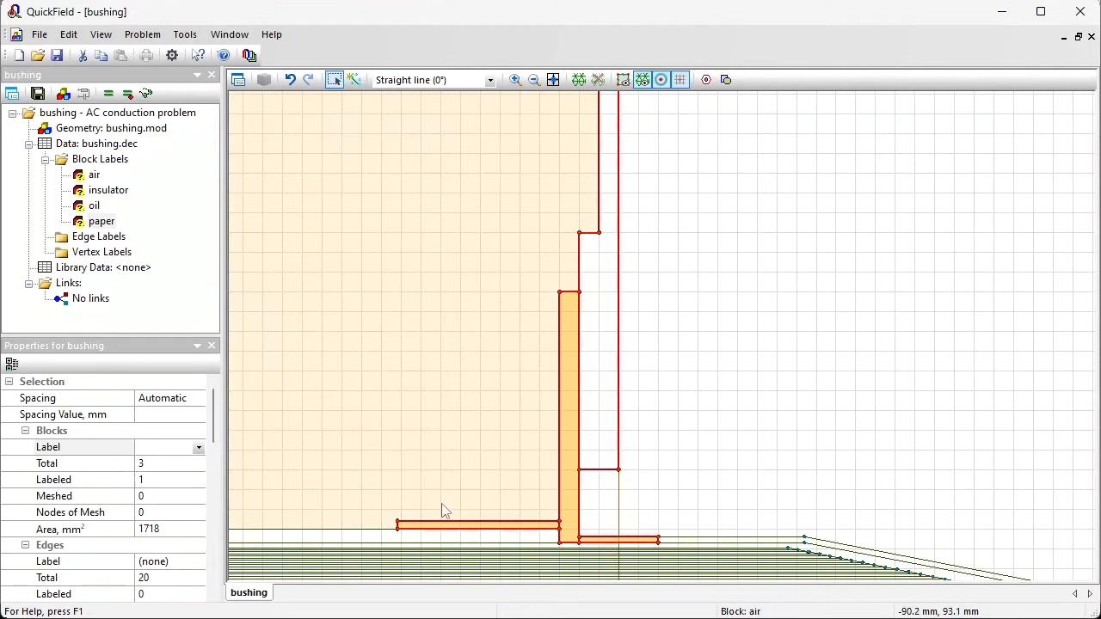
{"action": "left_click", "coordinate": [26, 431]}
{"action": "left_click", "coordinate": [188, 465]}
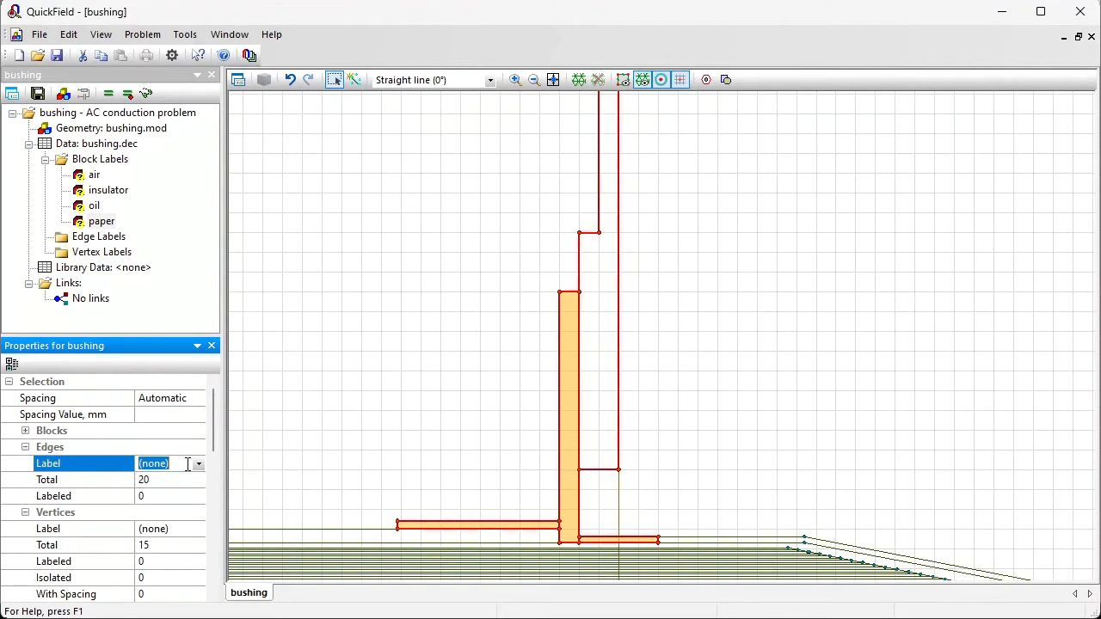
{"action": "type", "text": "flange"}
{"action": "key", "text": "Return"}
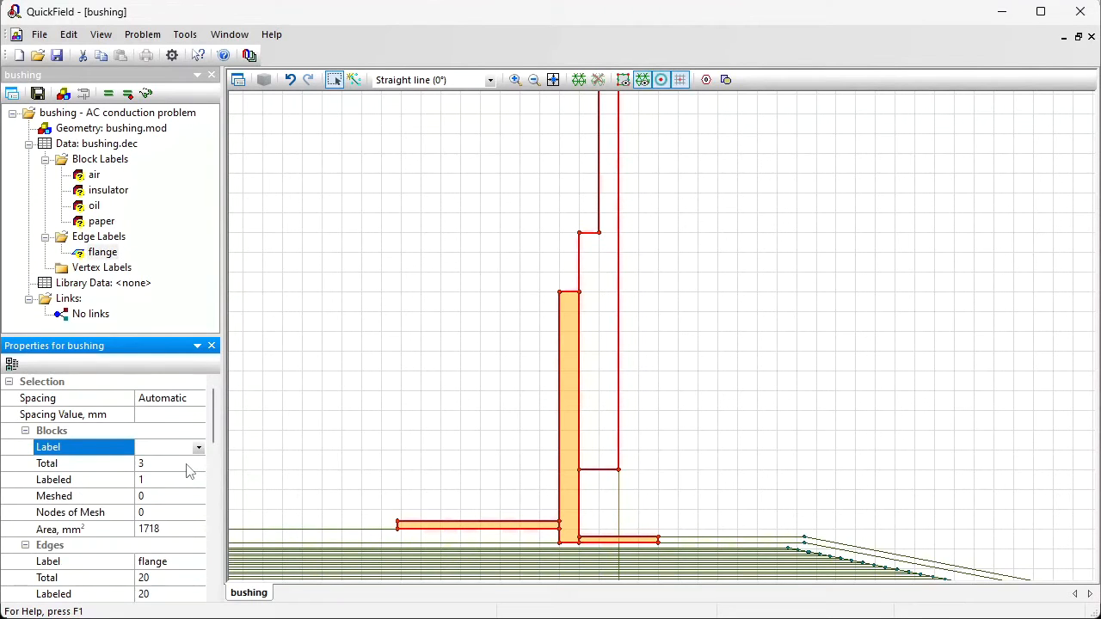
Select the air-side metal cap outline with the conductor's end and outer edges, adding the conductor's next surface segment and its axis edge
{"action": "left_click", "coordinate": [554, 80]}
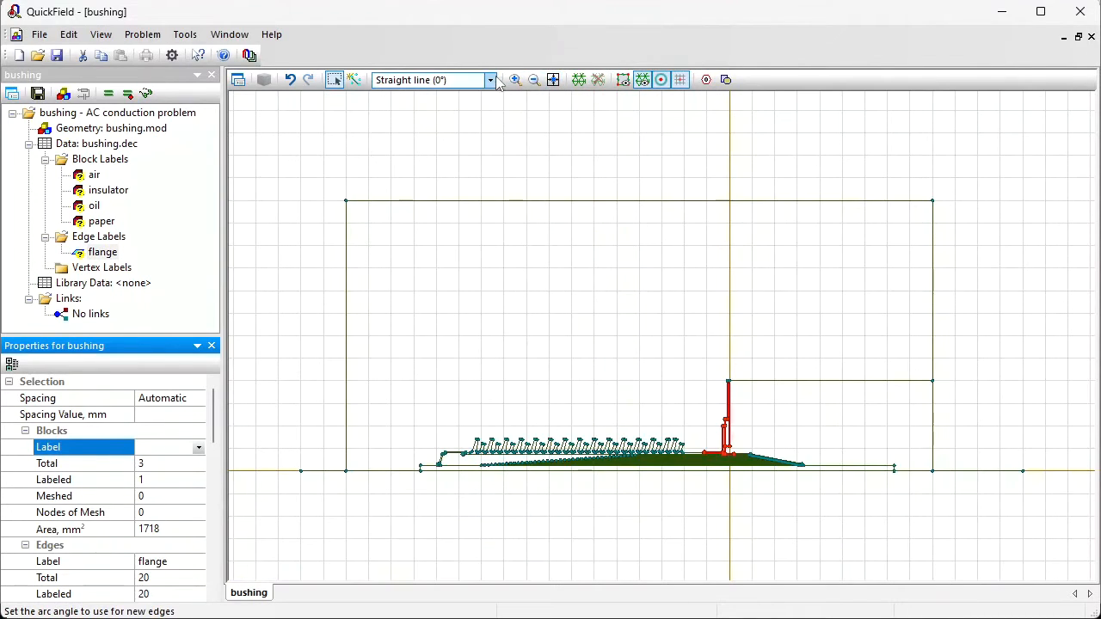
{"action": "left_click", "coordinate": [515, 79]}
{"action": "left_click_drag", "start_coordinate": [393, 433], "coordinate": [504, 508]}
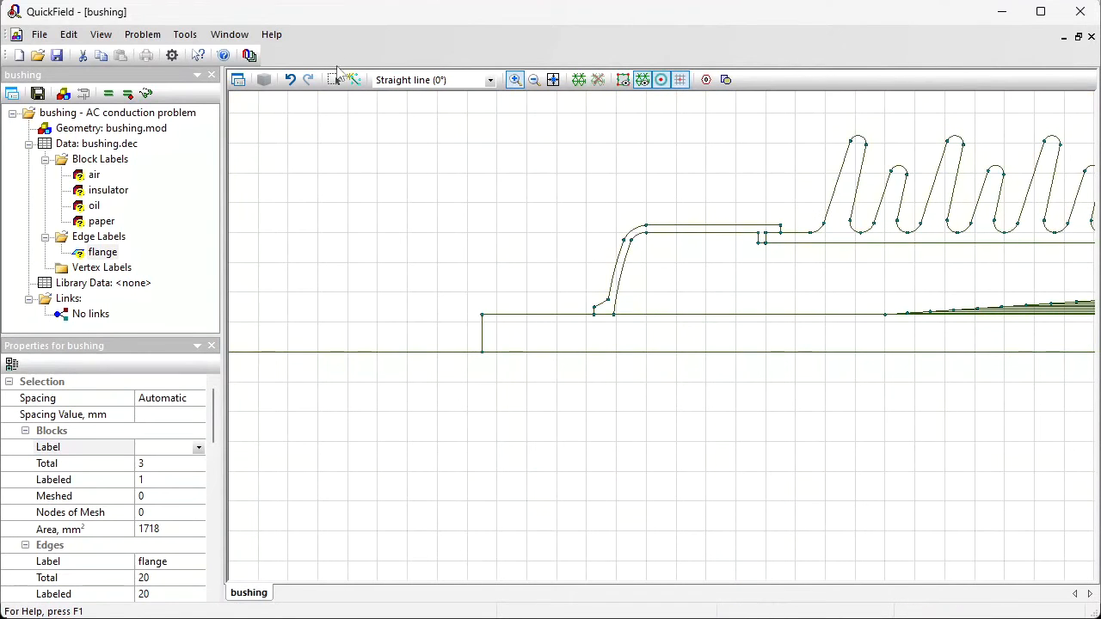
{"action": "left_click", "coordinate": [335, 79]}
{"action": "left_click_drag", "start_coordinate": [420, 156], "coordinate": [797, 425]}
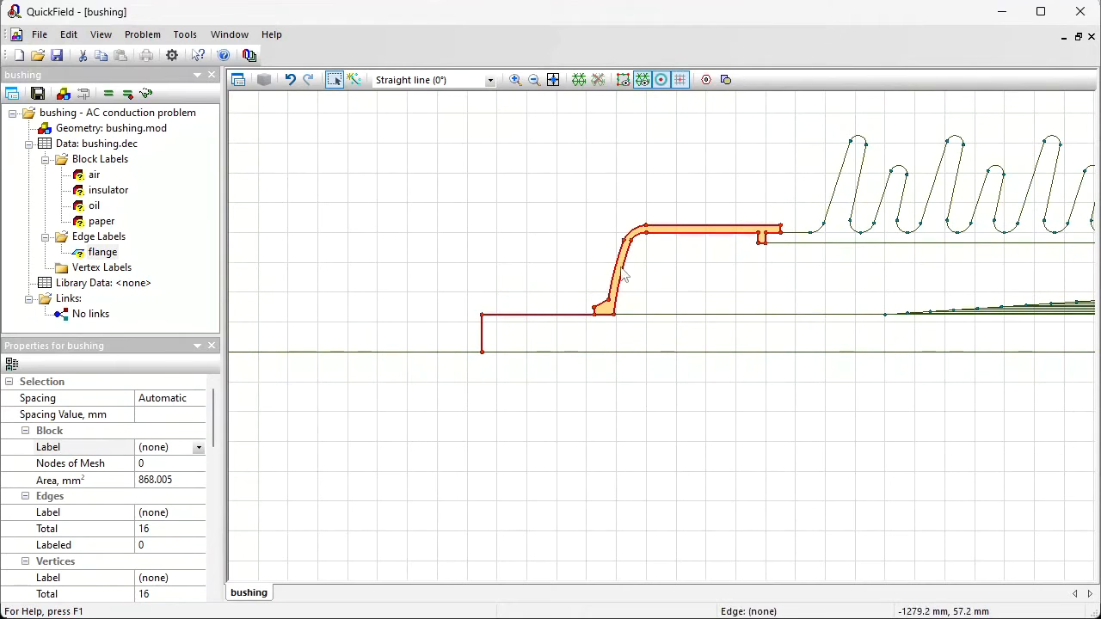
{"action": "left_click", "coordinate": [695, 315], "text": "ctrl"}
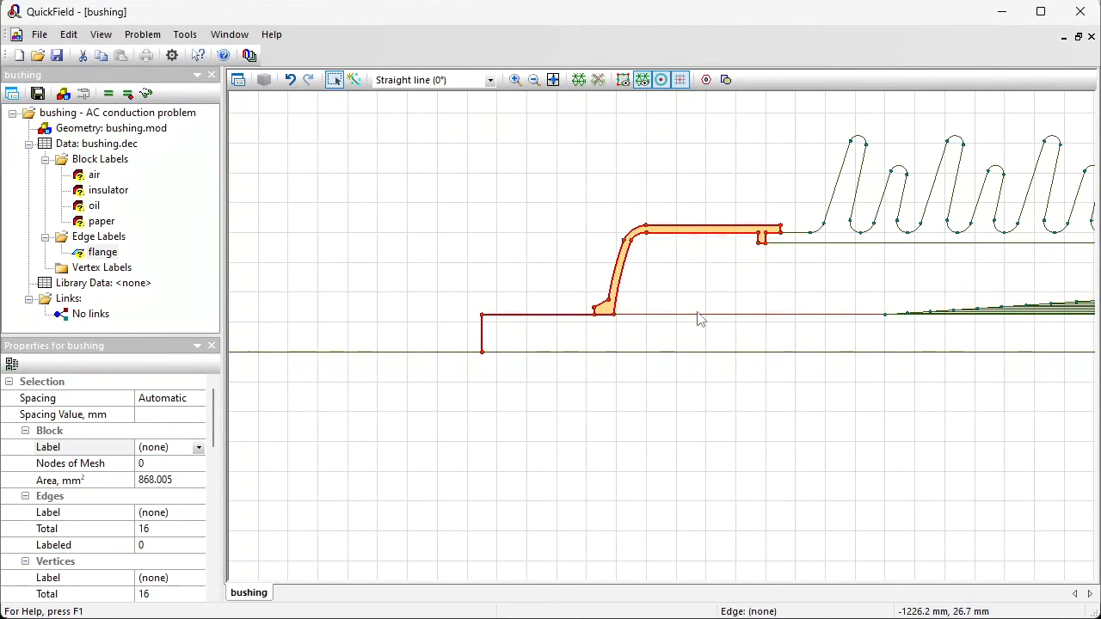
{"action": "left_click", "coordinate": [682, 353], "text": "ctrl"}
Extend the selection to the conductor's oil-side surface, its end face and the short surface segments under the core's tapered oil-side end
{"action": "left_click_drag", "start_coordinate": [893, 290], "coordinate": [296, 250]}
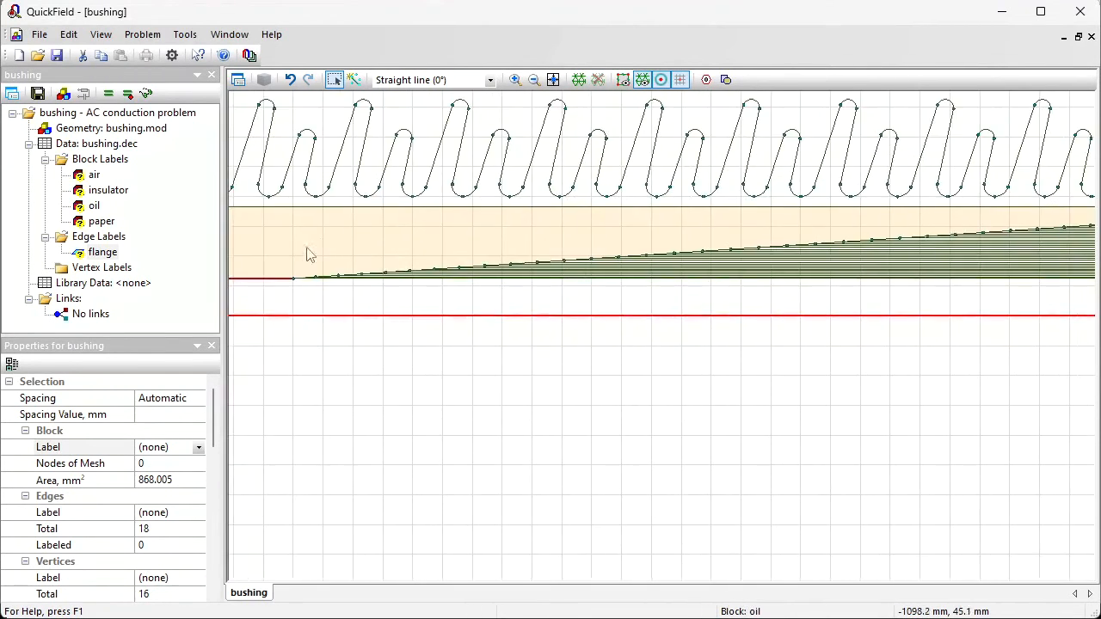
{"action": "left_click_drag", "start_coordinate": [1057, 224], "coordinate": [175, 143]}
{"action": "left_click_drag", "start_coordinate": [1024, 176], "coordinate": [49, 231]}
{"action": "left_click", "coordinate": [457, 252], "text": "ctrl"}
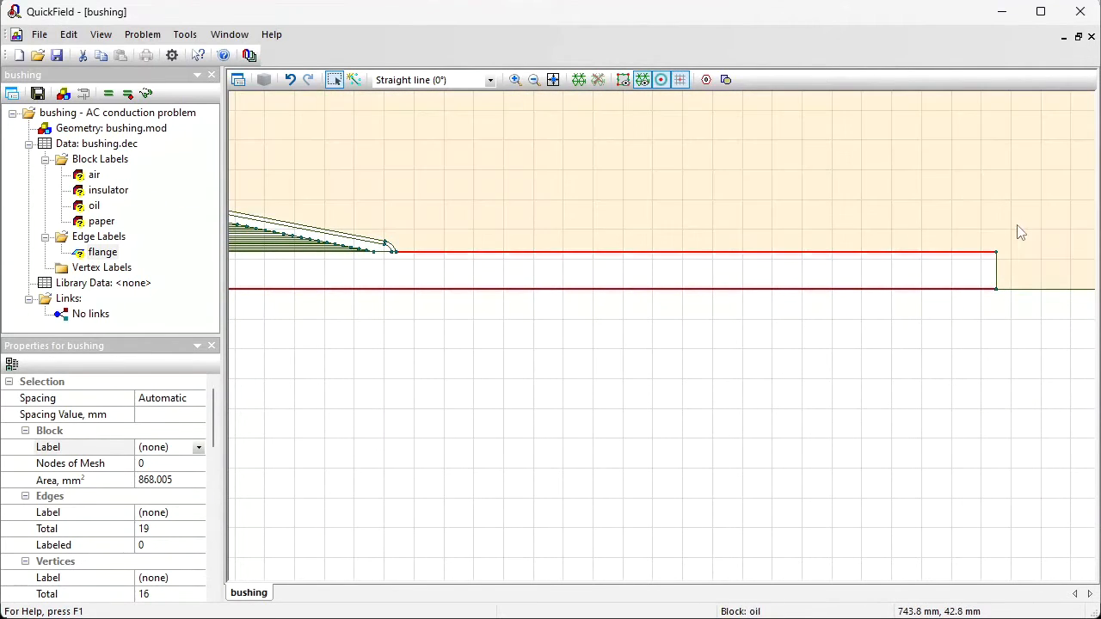
{"action": "left_click", "coordinate": [1000, 278], "text": "ctrl"}
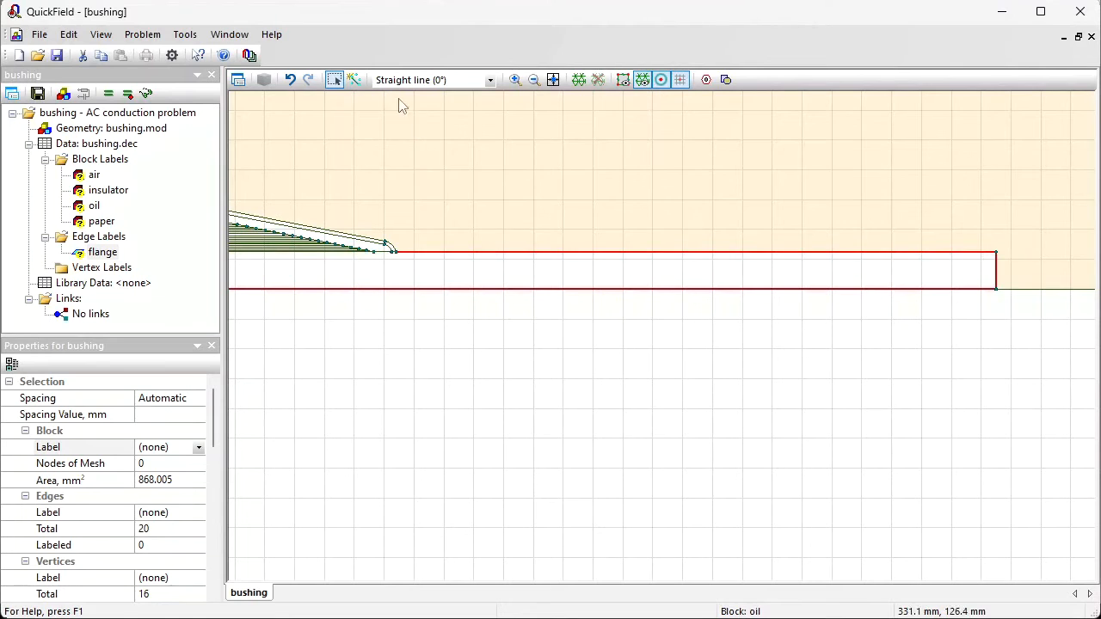
{"action": "left_click", "coordinate": [515, 79]}
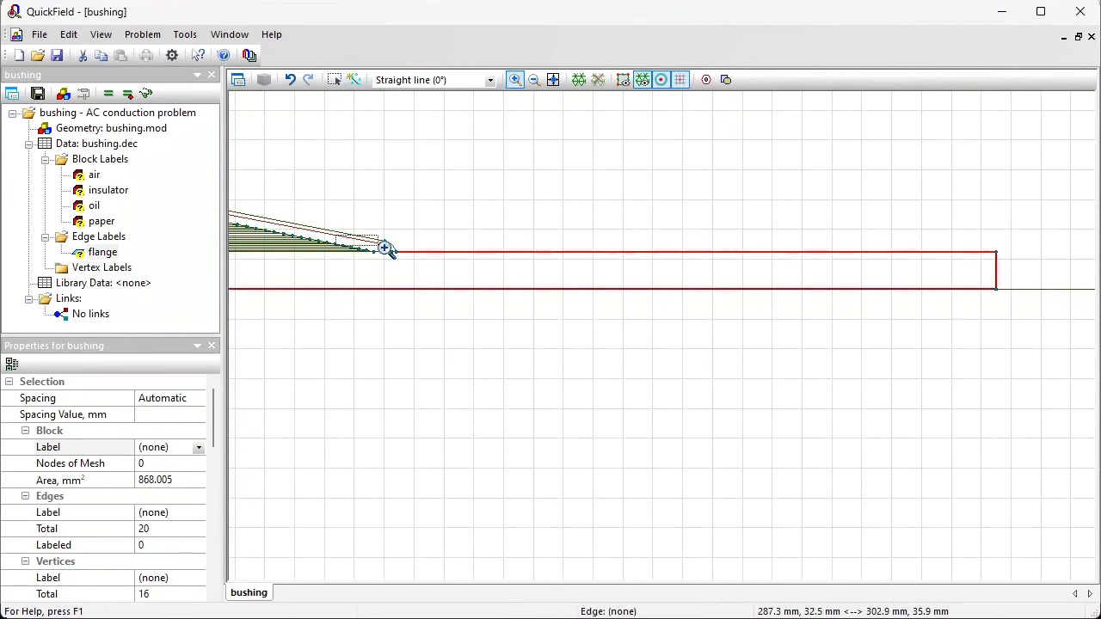
{"action": "left_click", "coordinate": [366, 247]}
{"action": "left_click", "coordinate": [335, 82]}
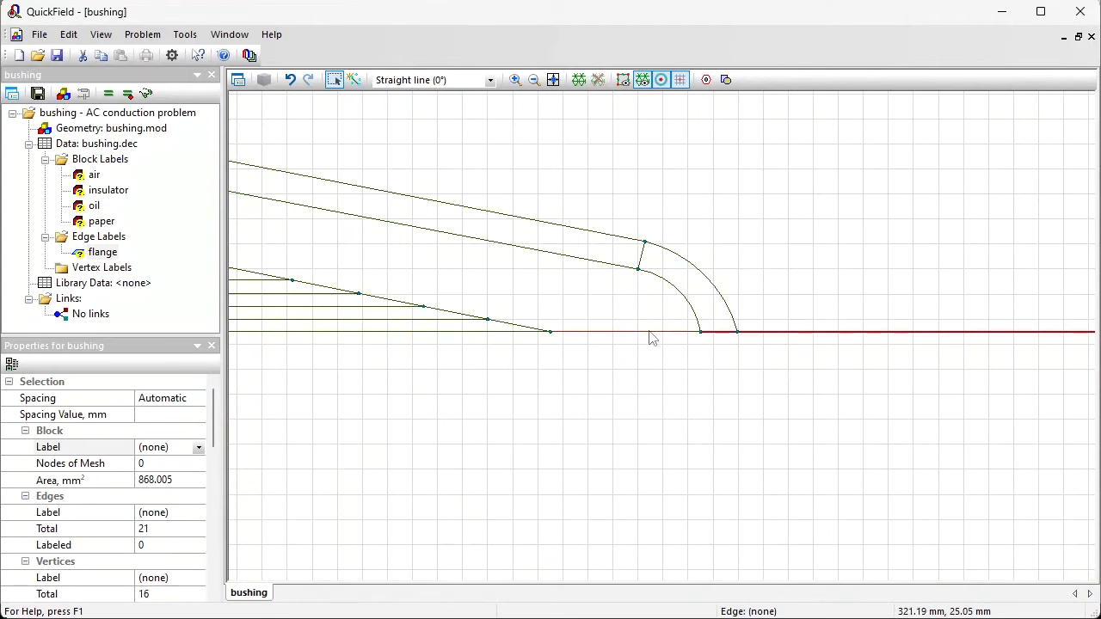
{"action": "left_click", "coordinate": [639, 331], "text": "ctrl"}
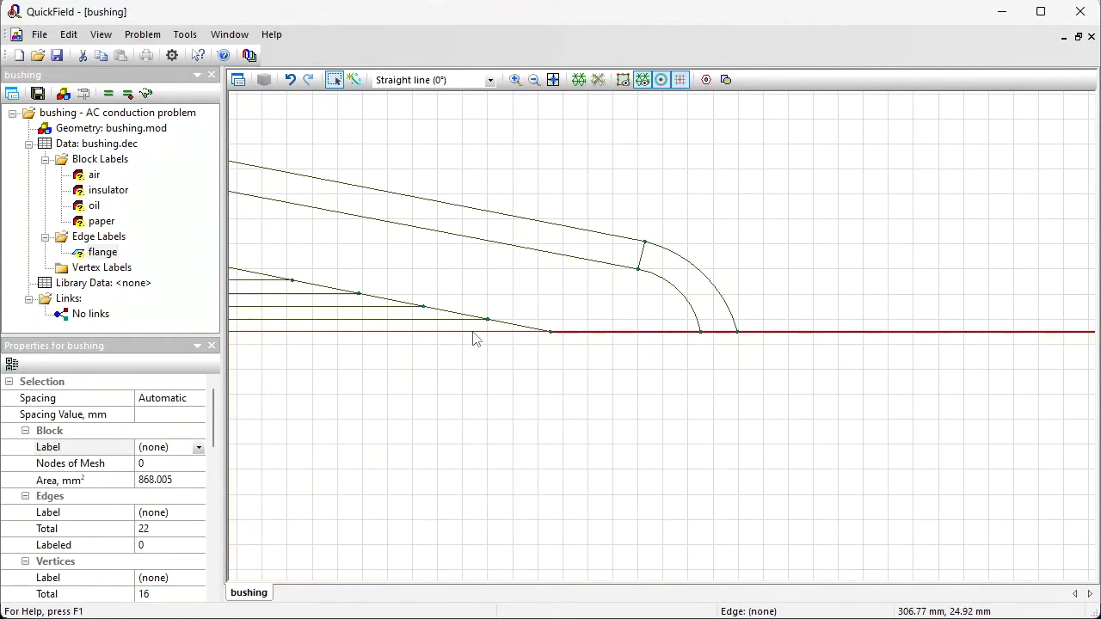
{"action": "left_click", "coordinate": [475, 331], "text": "ctrl"}
{"action": "left_click", "coordinate": [554, 80]}
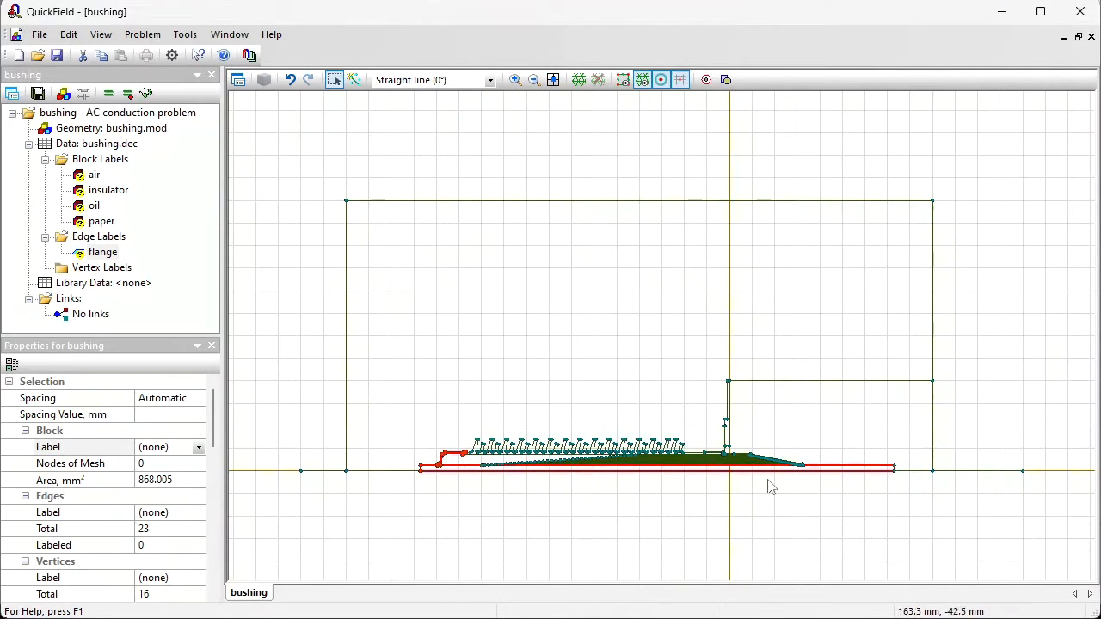
Assign the edge label HV to all the selected cap and conductor edges
{"action": "left_click", "coordinate": [515, 80]}
{"action": "left_click_drag", "start_coordinate": [466, 456], "coordinate": [514, 480]}
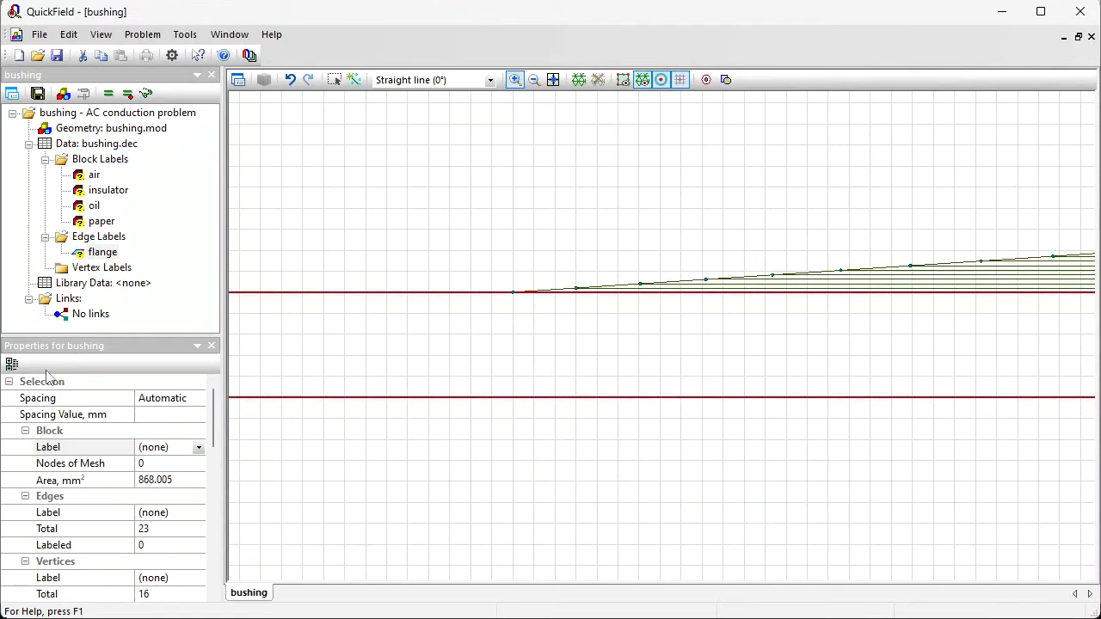
{"action": "left_click", "coordinate": [181, 441]}
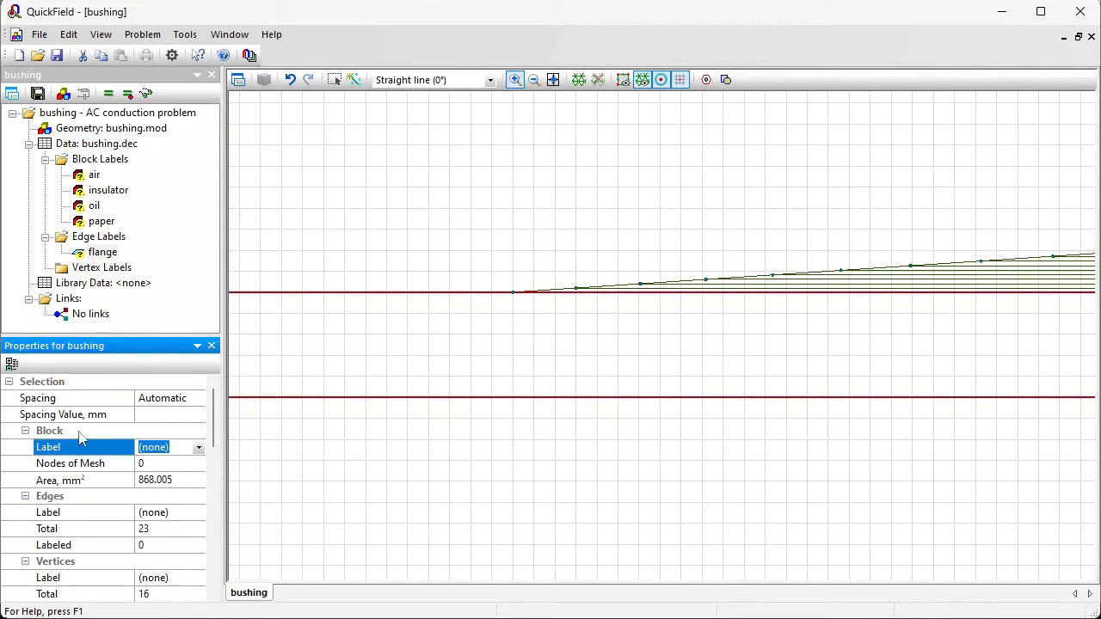
{"action": "left_click", "coordinate": [182, 513]}
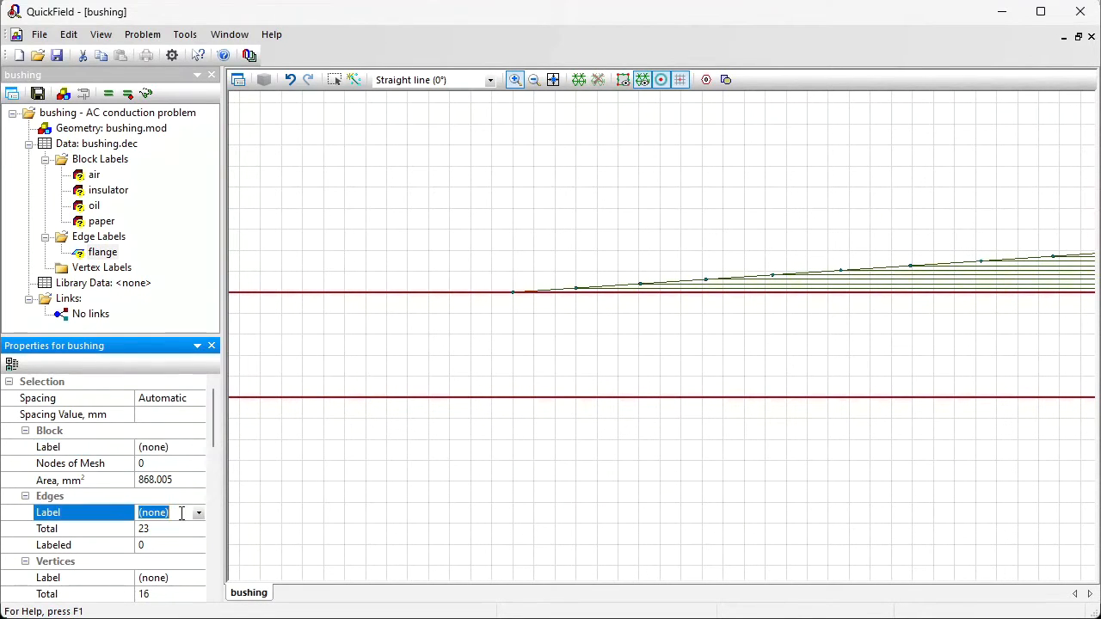
{"action": "type", "text": "HV"}
{"action": "key", "text": "Return"}
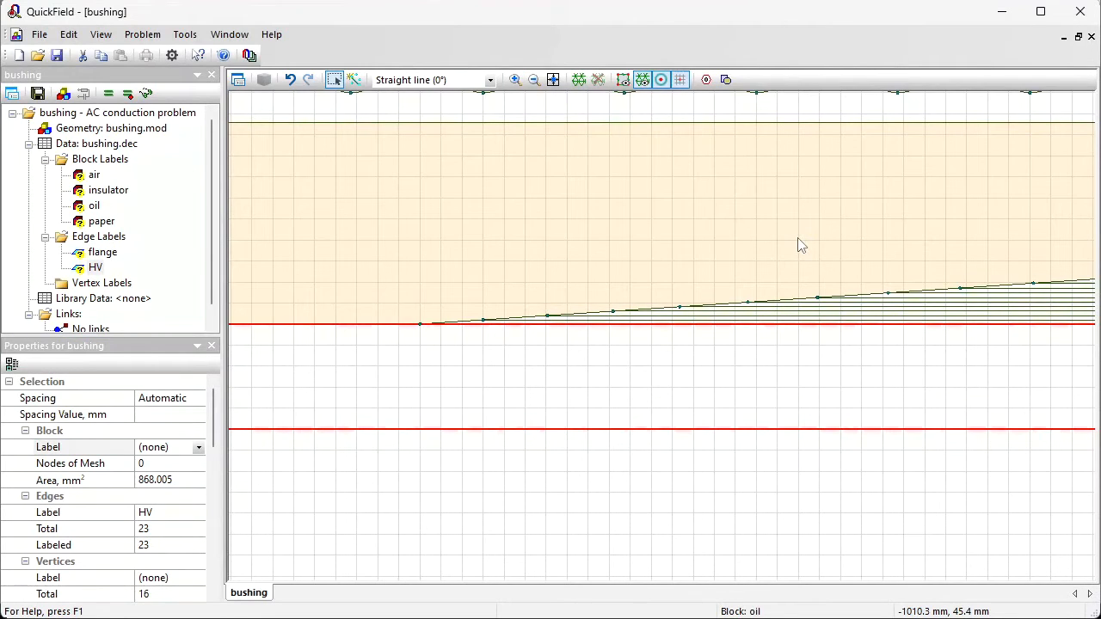
Label the first two layer edges outward from the conductor surface as 1 and 2
{"action": "left_click_drag", "start_coordinate": [799, 246], "coordinate": [388, 192]}
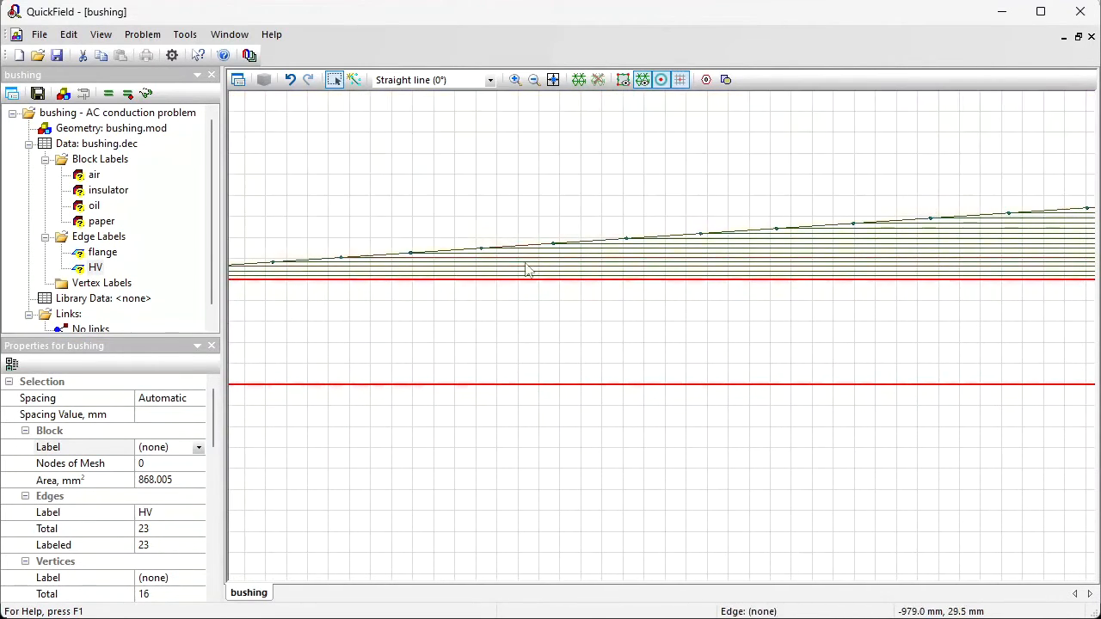
{"action": "left_click", "coordinate": [533, 278]}
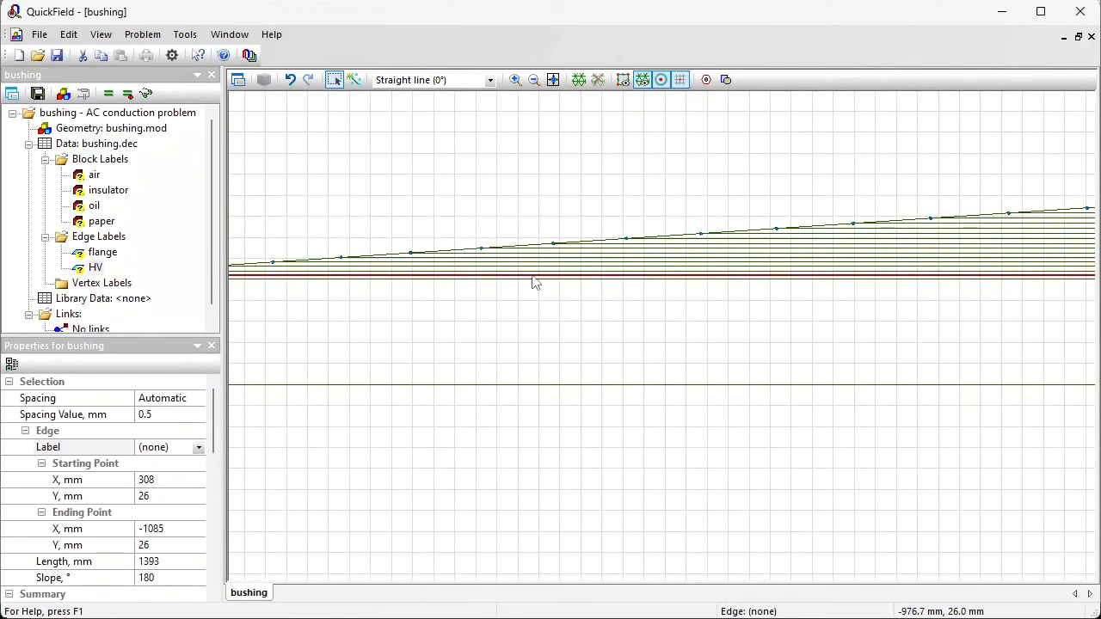
{"action": "left_click", "coordinate": [189, 447]}
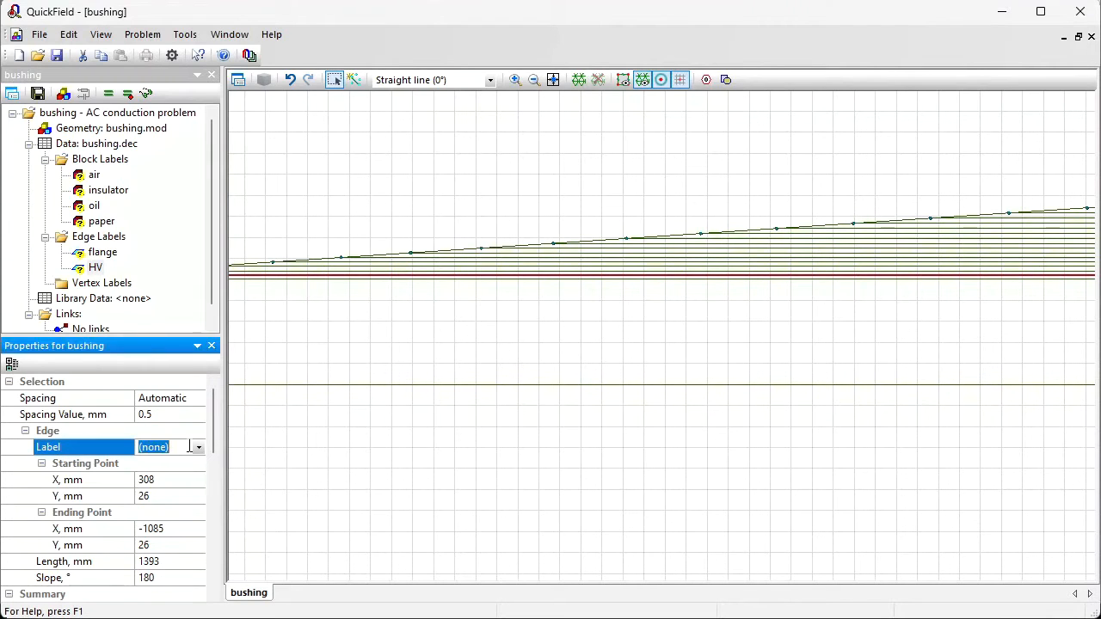
{"action": "key", "text": "Return"}
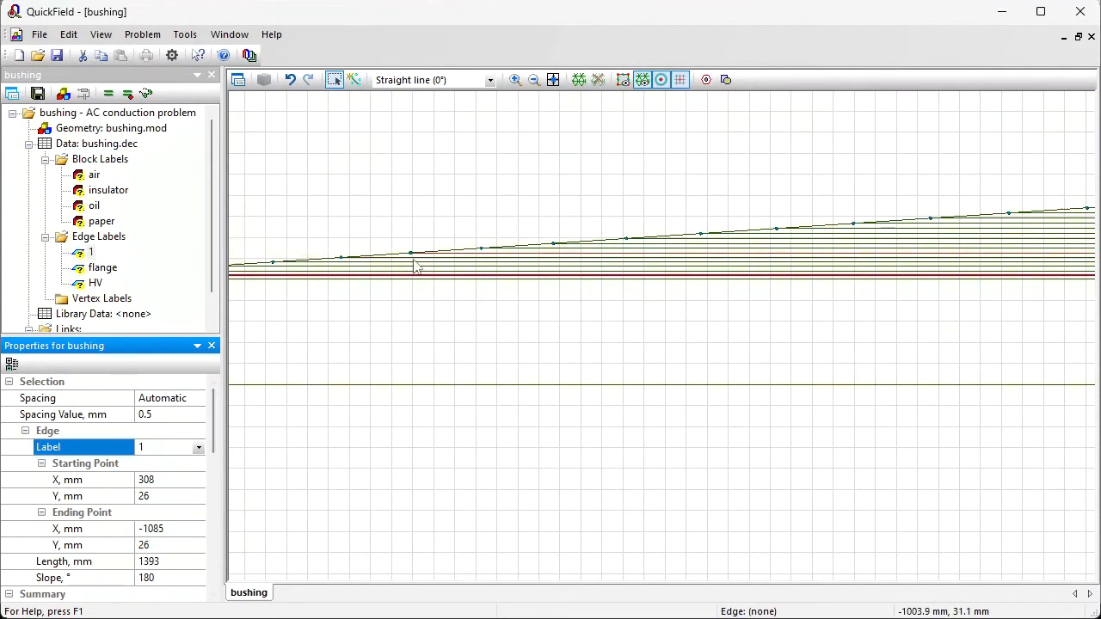
{"action": "left_click", "coordinate": [409, 273]}
{"action": "left_click", "coordinate": [178, 448]}
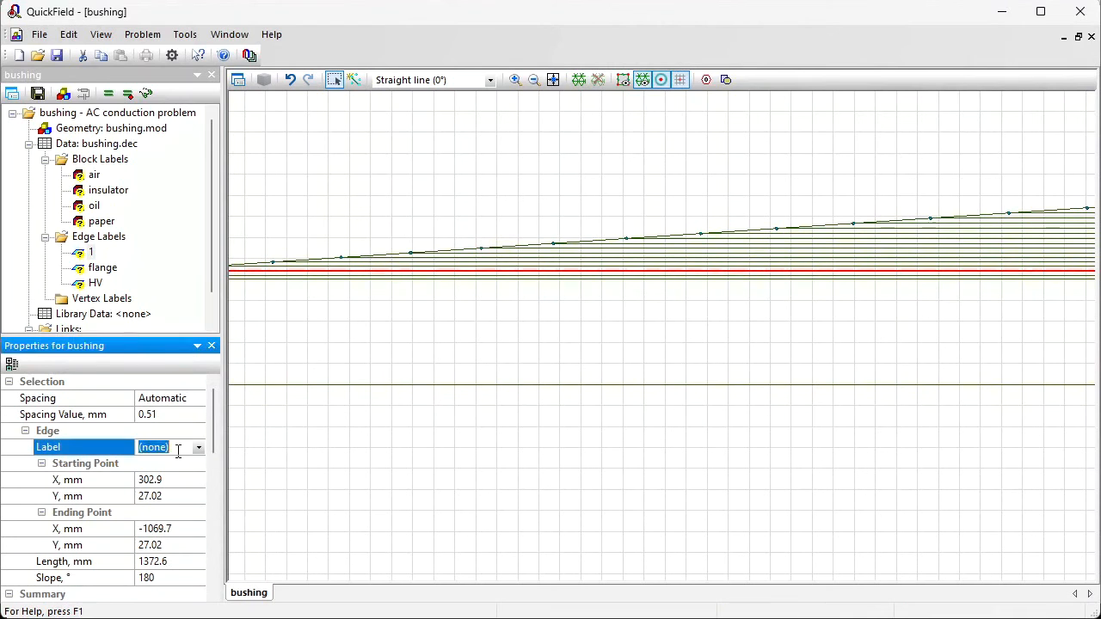
{"action": "type", "text": "2"}
{"action": "key", "text": "Return"}
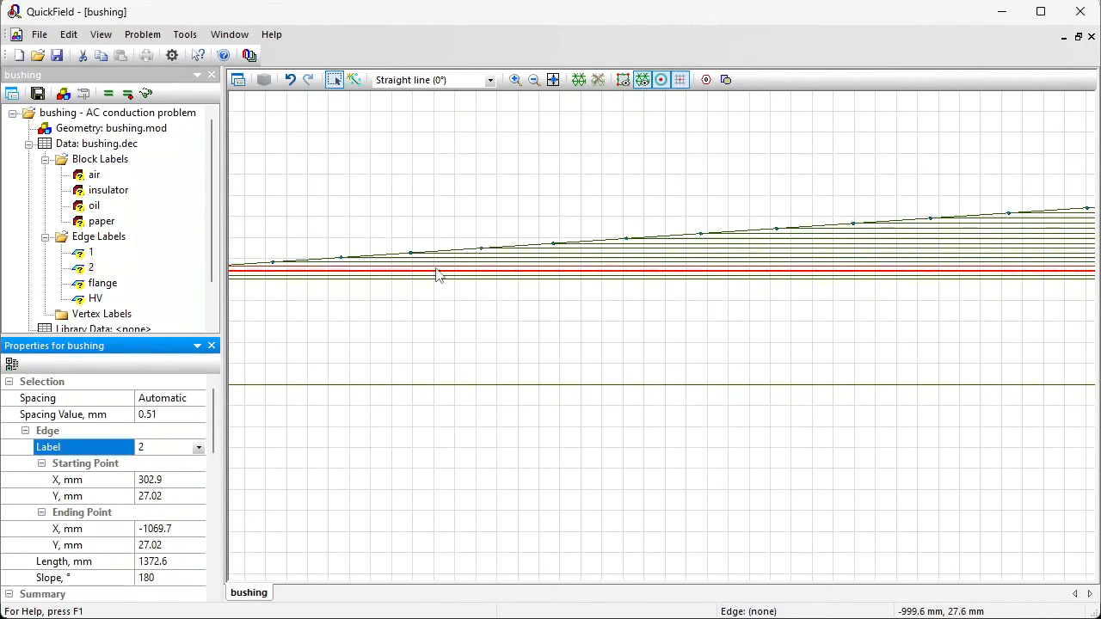
Label the next three layer edges outward in the condenser core as 3, 4 and 5
{"action": "left_click", "coordinate": [437, 276]}
{"action": "left_click", "coordinate": [437, 275]}
{"action": "left_click", "coordinate": [173, 448]}
{"action": "type", "text": "3"}
{"action": "key", "text": "Return"}
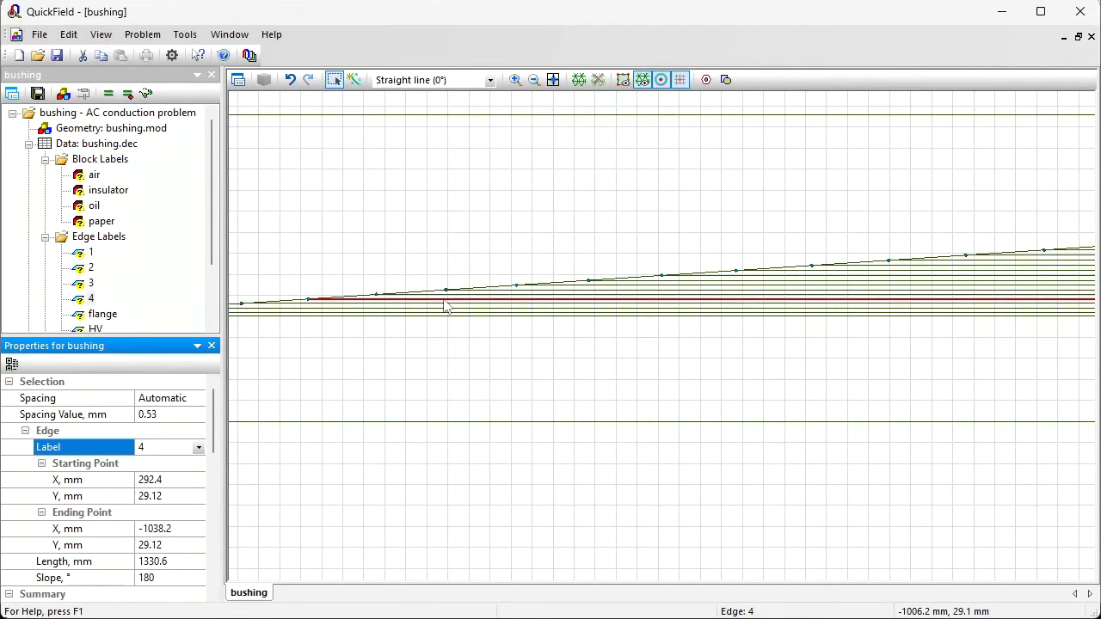
{"action": "left_click", "coordinate": [445, 296]}
{"action": "left_click", "coordinate": [174, 448]}
Label the two core layer edges just outside edge 5 as 6 and 7
{"action": "left_click", "coordinate": [534, 290]}
{"action": "left_click", "coordinate": [174, 447]}
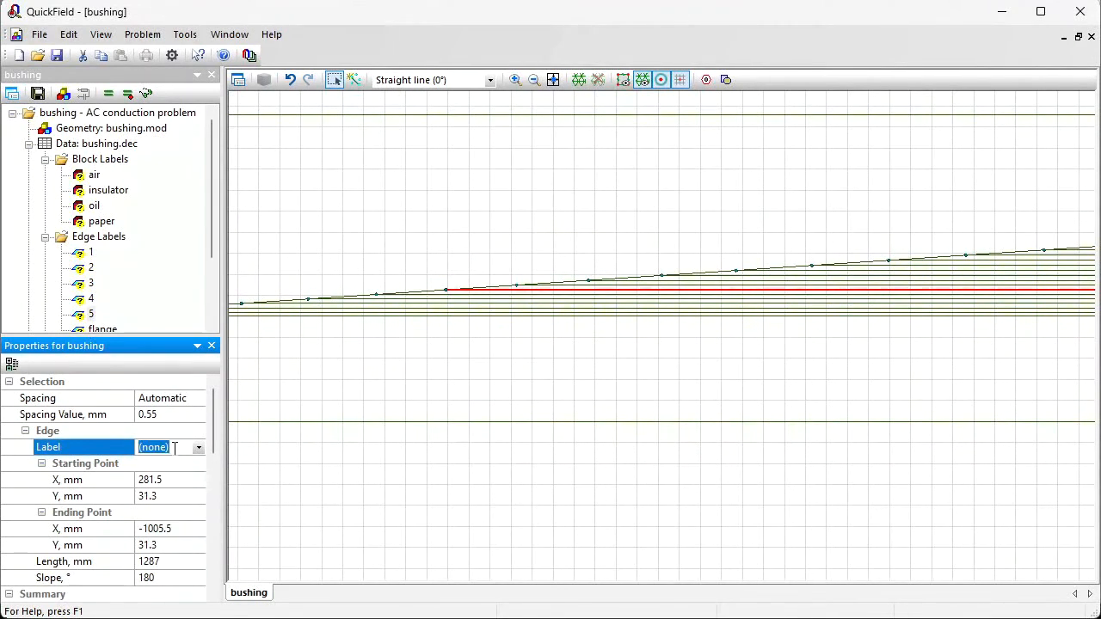
{"action": "type", "text": "6"}
{"action": "key", "text": "Return"}
{"action": "left_click", "coordinate": [583, 285]}
{"action": "left_click", "coordinate": [188, 448]}
{"action": "type", "text": "7"}
Label the two core layer edges just outside edge 7 as 8 and 9
{"action": "left_click", "coordinate": [632, 281]}
{"action": "left_click", "coordinate": [180, 446]}
{"action": "type", "text": "8"}
{"action": "key", "text": "Return"}
{"action": "left_click", "coordinate": [684, 276]}
{"action": "left_click", "coordinate": [177, 447]}
{"action": "type", "text": "9"}
{"action": "key", "text": "Return"}
Label the two core layer edges just outside edge 9 as 10 and 11
{"action": "left_click", "coordinate": [848, 271]}
{"action": "left_click", "coordinate": [176, 448]}
{"action": "type", "text": "10"}
{"action": "key", "text": "Return"}
{"action": "left_click", "coordinate": [968, 266]}
{"action": "left_click", "coordinate": [177, 447]}
{"action": "type", "text": "11"}
{"action": "key", "text": "Return"}
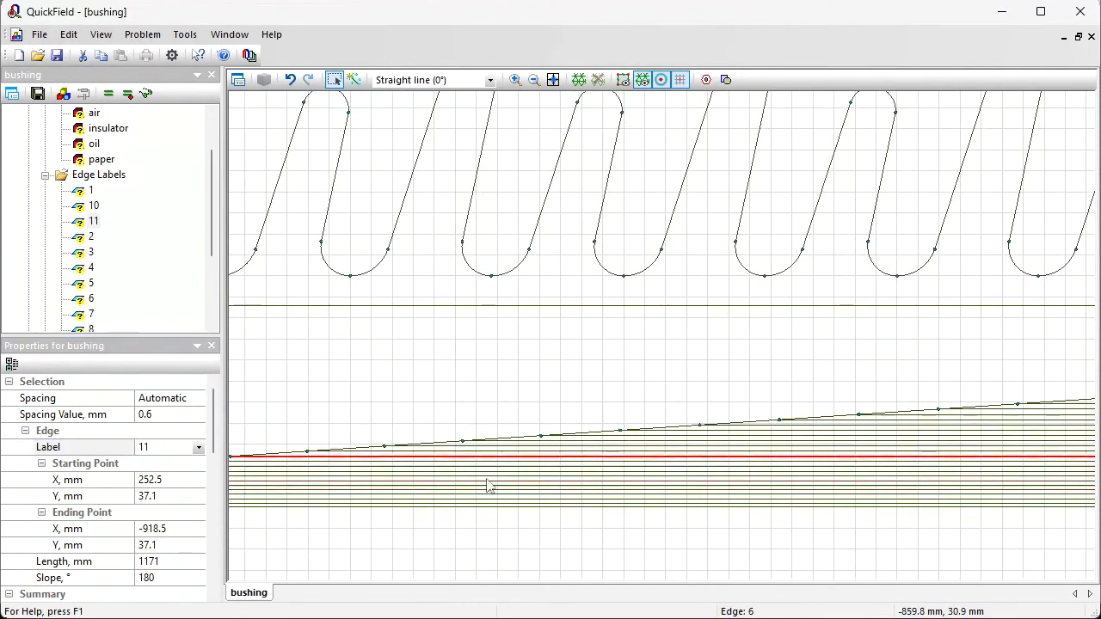
Label the two core layer edges just outside edge 11 as 12 and 13
{"action": "left_click", "coordinate": [540, 452]}
{"action": "left_click", "coordinate": [174, 447]}
{"action": "type", "text": "12"}
{"action": "key", "text": "Return"}
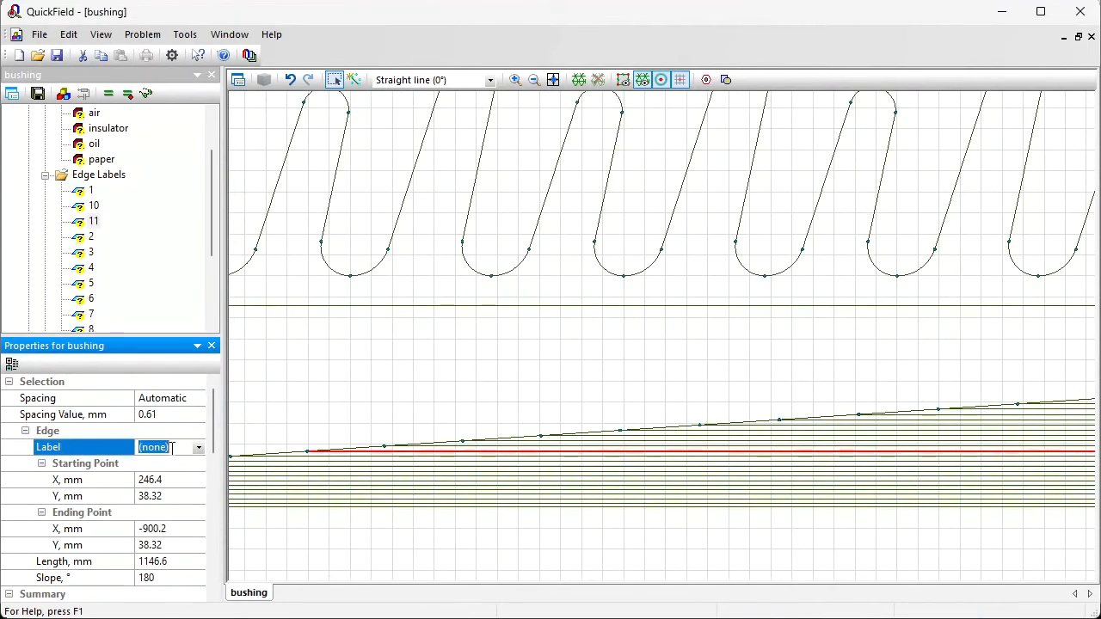
{"action": "left_click", "coordinate": [430, 447]}
{"action": "left_click", "coordinate": [174, 448]}
{"action": "type", "text": "13"}
{"action": "key", "text": "Return"}
Label the three core layer edges just outside edge 13 as 14, 15 and 16
{"action": "left_click", "coordinate": [486, 437]}
{"action": "left_click", "coordinate": [177, 448]}
{"action": "type", "text": "14"}
{"action": "key", "text": "Return"}
{"action": "left_click", "coordinate": [597, 438]}
{"action": "left_click", "coordinate": [172, 447]}
{"action": "type", "text": "15"}
{"action": "key", "text": "Return"}
{"action": "left_click", "coordinate": [176, 447]}
{"action": "type", "text": "16"}
{"action": "key", "text": "Return"}
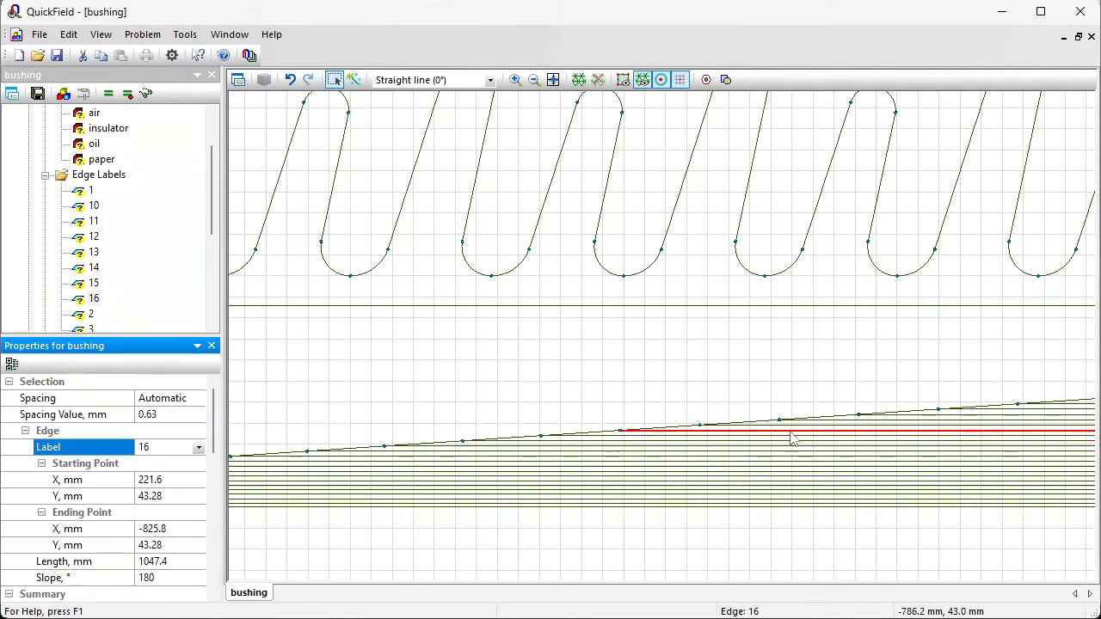
Label the core layer edge just outside edge 16 as 17
{"action": "left_click", "coordinate": [723, 425]}
{"action": "left_click", "coordinate": [188, 448]}
{"action": "left_click", "coordinate": [725, 432]}
{"action": "left_click", "coordinate": [759, 428]}
{"action": "left_click", "coordinate": [176, 447]}
{"action": "type", "text": "17"}
{"action": "key", "text": "Return"}
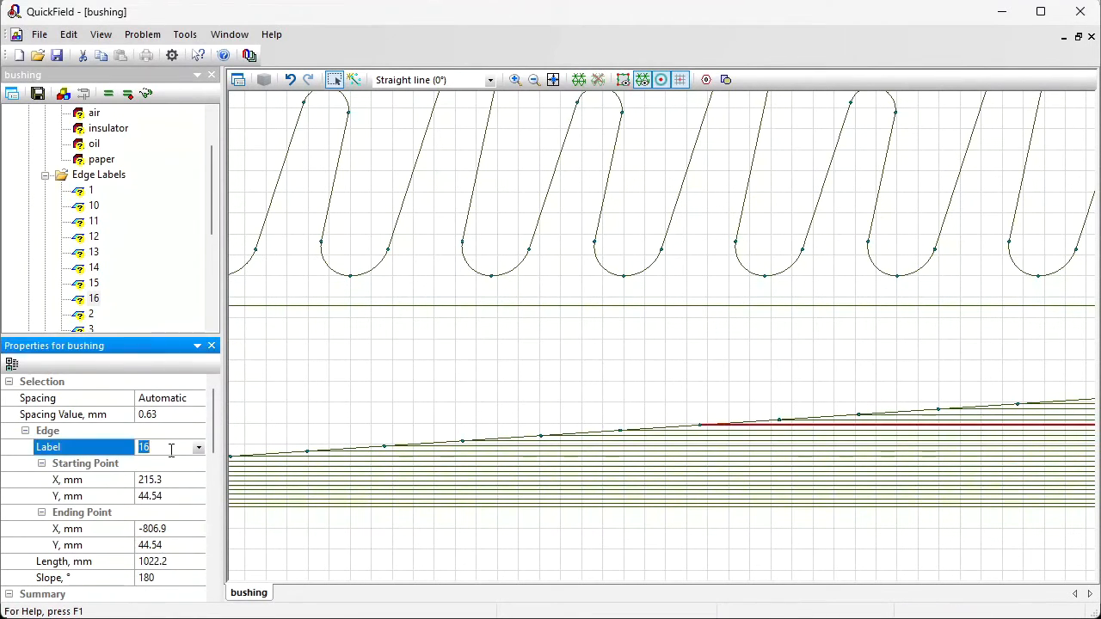
Label the two core layer edges just outside edge 17 as 18 and 19
{"action": "left_click", "coordinate": [885, 420]}
{"action": "left_click", "coordinate": [179, 448]}
{"action": "type", "text": "18"}
{"action": "key", "text": "Return"}
{"action": "mouse_move", "coordinate": [853, 429]}
{"action": "left_mouse_down"}
{"action": "mouse_move", "coordinate": [578, 443]}
{"action": "mouse_move", "coordinate": [355, 473]}
{"action": "left_mouse_up"}
{"action": "left_click", "coordinate": [387, 458]}
{"action": "left_click", "coordinate": [183, 449]}
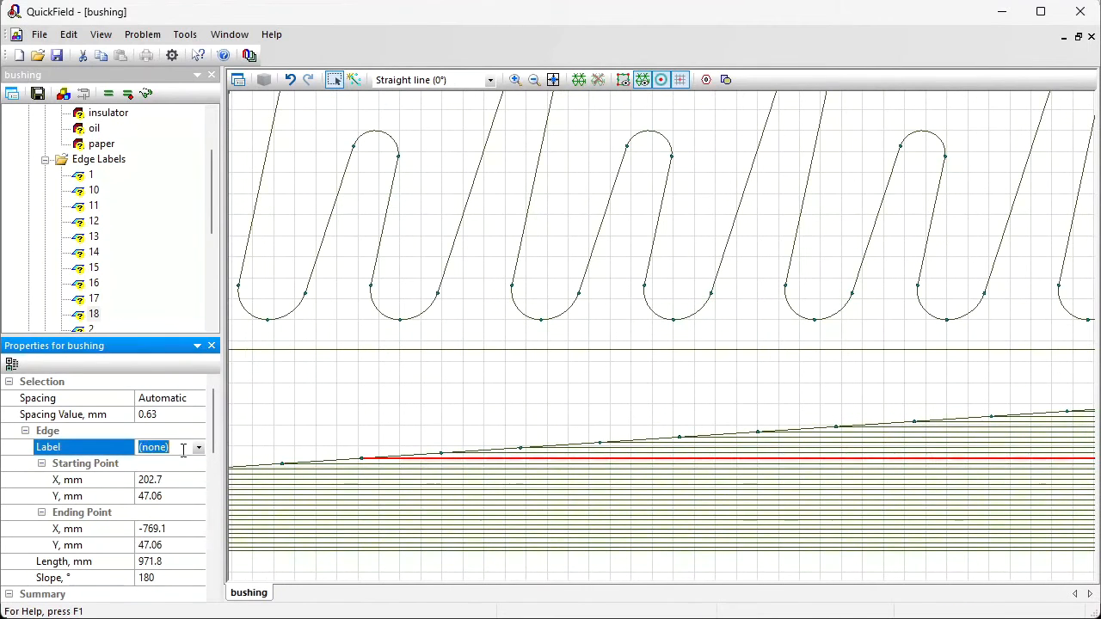
{"action": "type", "text": "19"}
{"action": "key", "text": "Return"}
Label the three core layer edges just outside edge 19 as 20, 21 and 22
{"action": "left_click", "coordinate": [587, 448]}
{"action": "left_click", "coordinate": [179, 448]}
{"action": "type", "text": "21"}
{"action": "key", "text": "Return"}
{"action": "left_click", "coordinate": [654, 442]}
{"action": "left_click", "coordinate": [177, 445]}
{"action": "type", "text": "22"}
{"action": "key", "text": "Return"}
Label the three core layer edges just outside edge 22 as 23, 24 and 25
{"action": "left_click", "coordinate": [802, 438]}
{"action": "left_click", "coordinate": [179, 448]}
{"action": "type", "text": "23"}
{"action": "key", "text": "Return"}
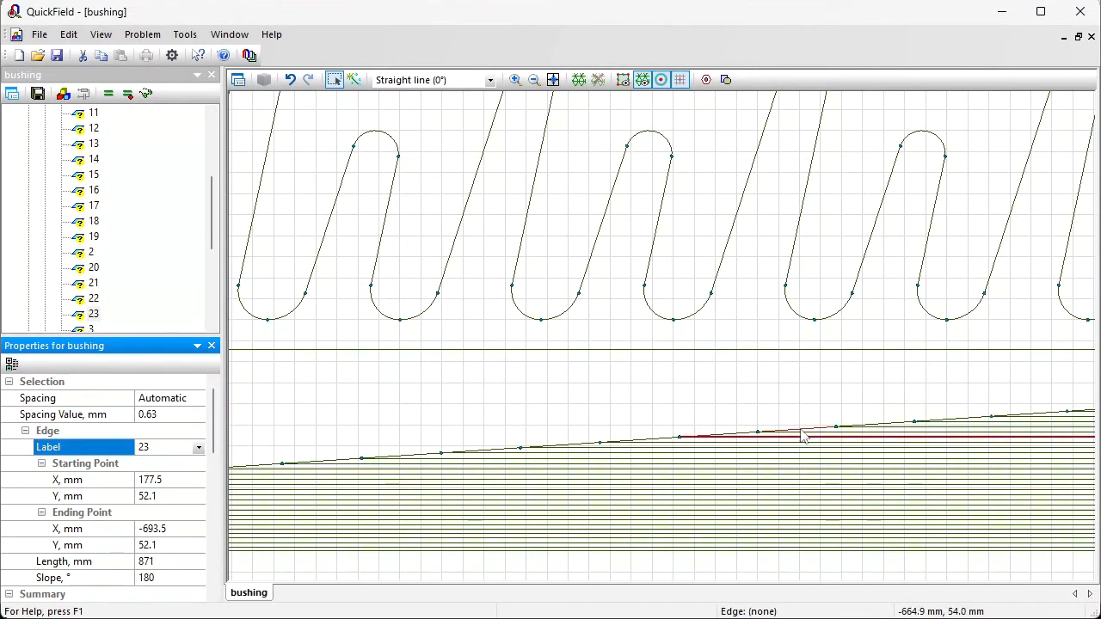
{"action": "left_click", "coordinate": [804, 432]}
{"action": "left_click", "coordinate": [177, 448]}
{"action": "type", "text": "24"}
{"action": "key", "text": "Return"}
{"action": "left_click", "coordinate": [900, 428]}
{"action": "left_click", "coordinate": [176, 448]}
{"action": "type", "text": "25"}
{"action": "key", "text": "Return"}
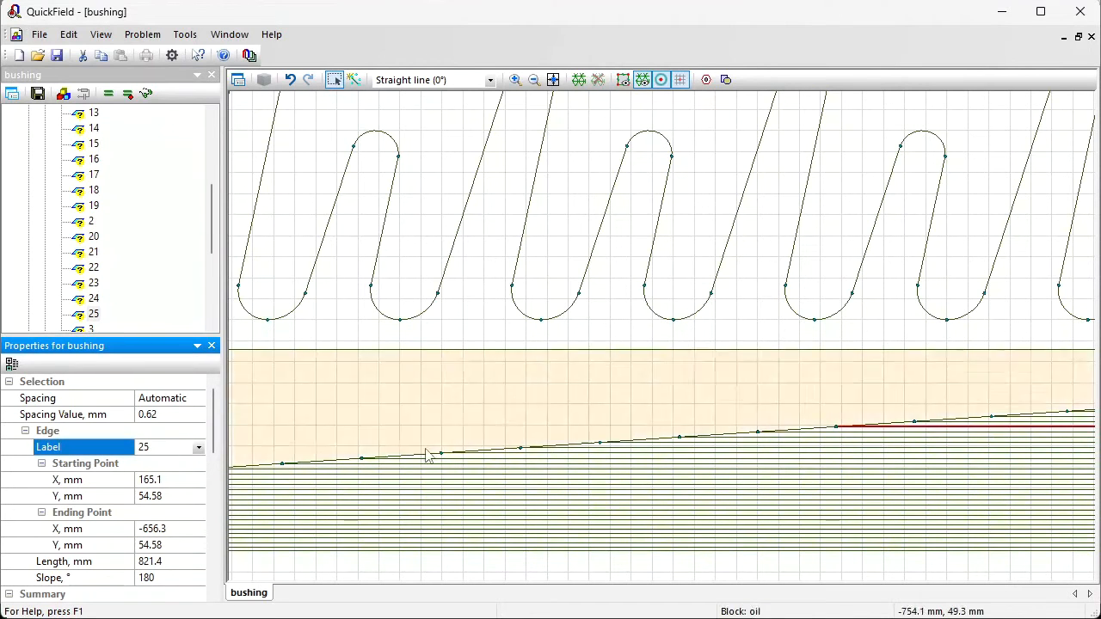
Label the two core layer edges just outside edge 25 as 26 and 27
{"action": "left_click_drag", "start_coordinate": [998, 432], "coordinate": [420, 490]}
{"action": "left_click", "coordinate": [419, 481]}
{"action": "left_click", "coordinate": [177, 446]}
{"action": "type", "text": "26"}
{"action": "key", "text": "Return"}
{"action": "left_click", "coordinate": [482, 474]}
{"action": "left_click", "coordinate": [179, 447]}
{"action": "type", "text": "27"}
Label the two core layer edges just outside edge 27 as 28 and 29
{"action": "left_click", "coordinate": [604, 473]}
{"action": "left_click", "coordinate": [179, 448]}
{"action": "type", "text": "28"}
{"action": "left_click", "coordinate": [519, 470]}
{"action": "left_click", "coordinate": [179, 447]}
{"action": "type", "text": "29"}
Label the two core layer edges just outside edge 29 as 30 and 31
{"action": "left_click", "coordinate": [704, 462]}
{"action": "left_click", "coordinate": [179, 447]}
{"action": "type", "text": "30"}
{"action": "key", "text": "Return"}
{"action": "left_click", "coordinate": [794, 455]}
{"action": "left_click", "coordinate": [178, 447]}
{"action": "type", "text": "31"}
Label the two core layer edges just outside edge 31 as 32 and 33
{"action": "mouse_move", "coordinate": [747, 479]}
{"action": "left_mouse_down"}
{"action": "mouse_move", "coordinate": [382, 524]}
{"action": "mouse_move", "coordinate": [295, 494]}
{"action": "left_mouse_up"}
{"action": "left_click", "coordinate": [404, 465]}
{"action": "left_click", "coordinate": [179, 447]}
{"action": "type", "text": "32"}
{"action": "key", "text": "Return"}
{"action": "left_click", "coordinate": [487, 461]}
{"action": "left_click", "coordinate": [177, 448]}
{"action": "type", "text": "33"}
{"action": "key", "text": "Return"}
Label the three core layer edges just outside edge 33 as 34, 35 and 36
{"action": "left_click", "coordinate": [498, 456]}
{"action": "left_click", "coordinate": [176, 448]}
{"action": "type", "text": "34"}
{"action": "left_click", "coordinate": [663, 452]}
{"action": "left_click", "coordinate": [176, 448]}
{"action": "type", "text": "35"}
{"action": "left_click", "coordinate": [737, 447]}
{"action": "left_click", "coordinate": [176, 448]}
{"action": "type", "text": "36"}
{"action": "key", "text": "Return"}
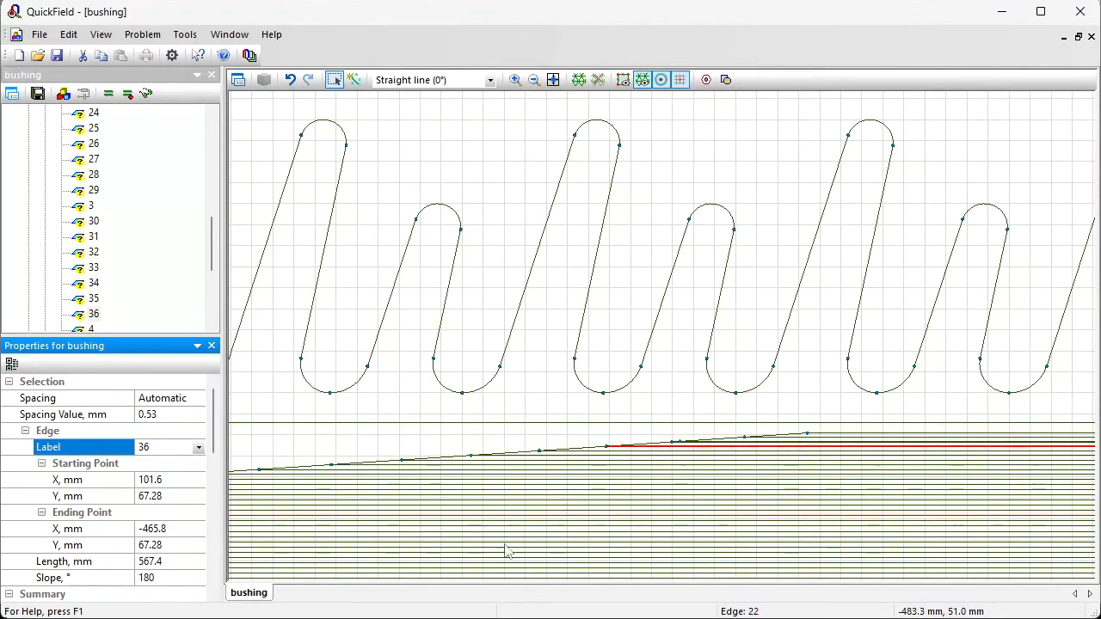
Label the two closely spaced core layer edges just outside edge 36 together as tap
{"action": "left_click", "coordinate": [515, 79]}
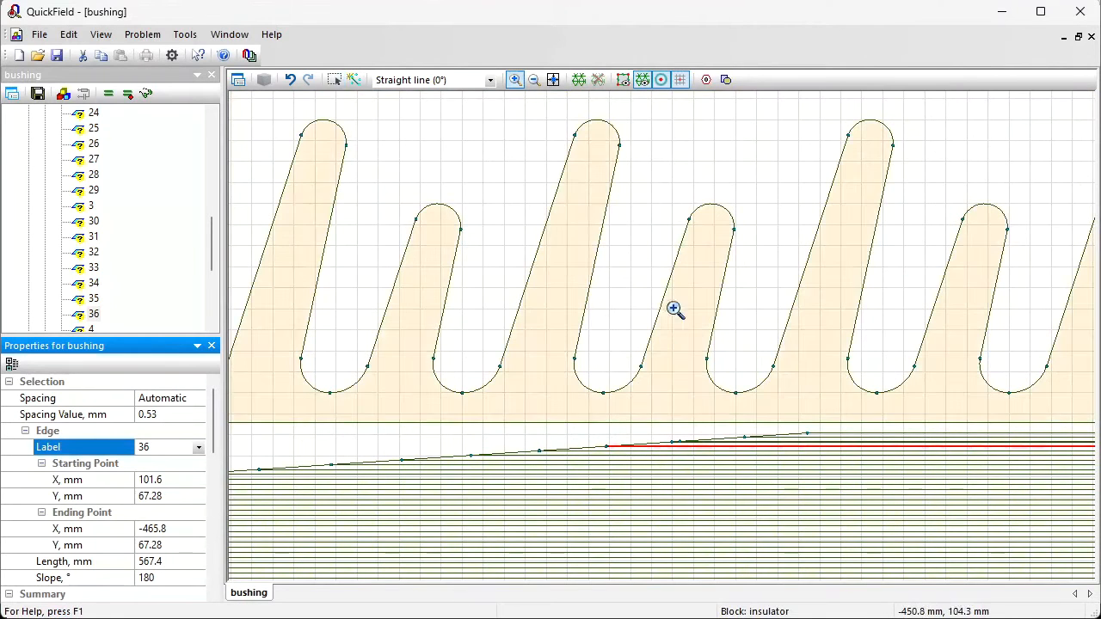
{"action": "left_click_drag", "start_coordinate": [643, 414], "coordinate": [860, 466]}
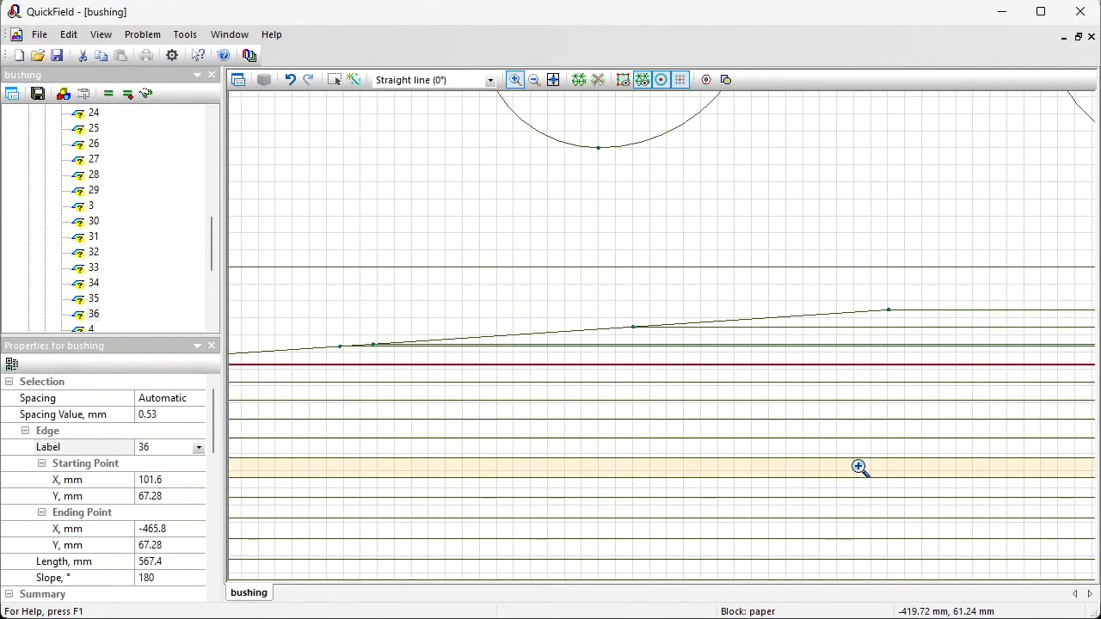
{"action": "left_click", "coordinate": [334, 81]}
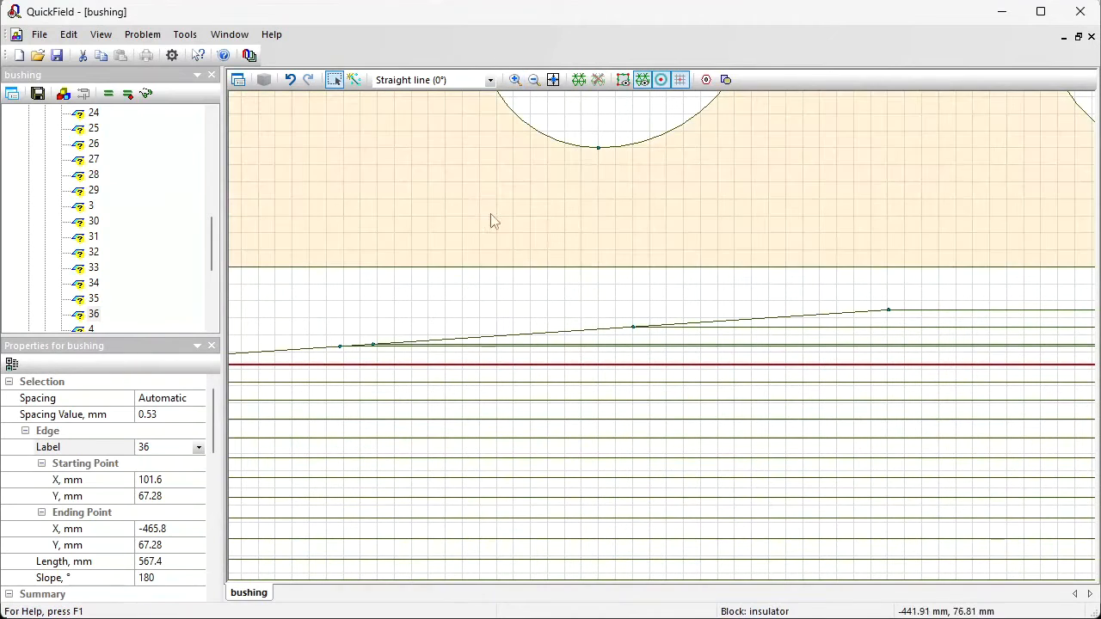
{"action": "left_click", "coordinate": [540, 348]}
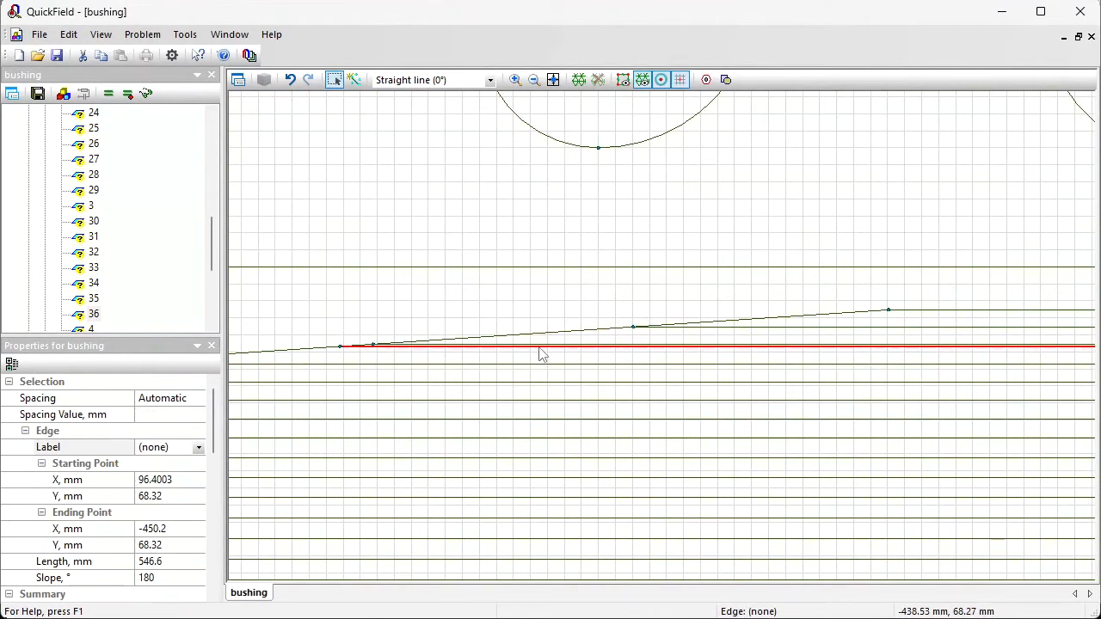
{"action": "left_click", "coordinate": [540, 348], "text": "ctrl"}
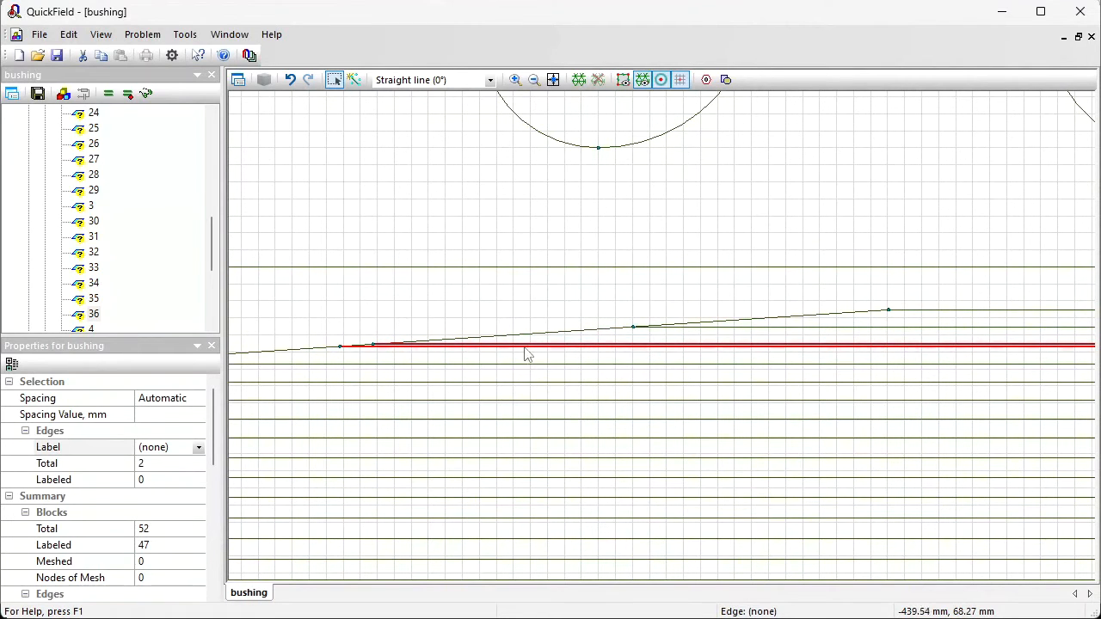
{"action": "left_click", "coordinate": [174, 452]}
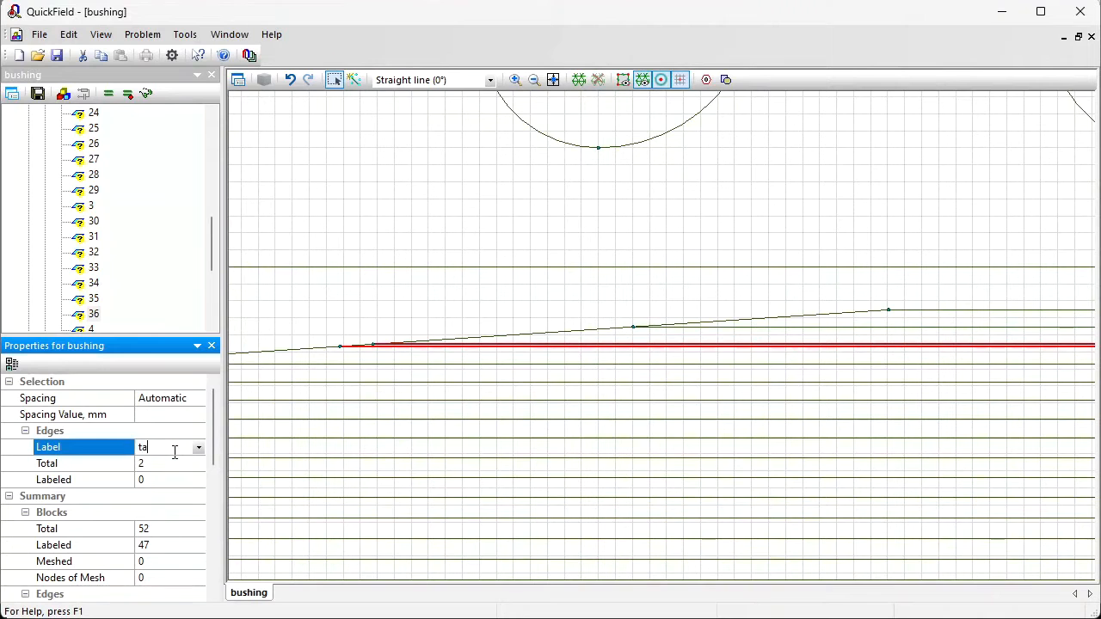
{"action": "key", "text": "Return"}
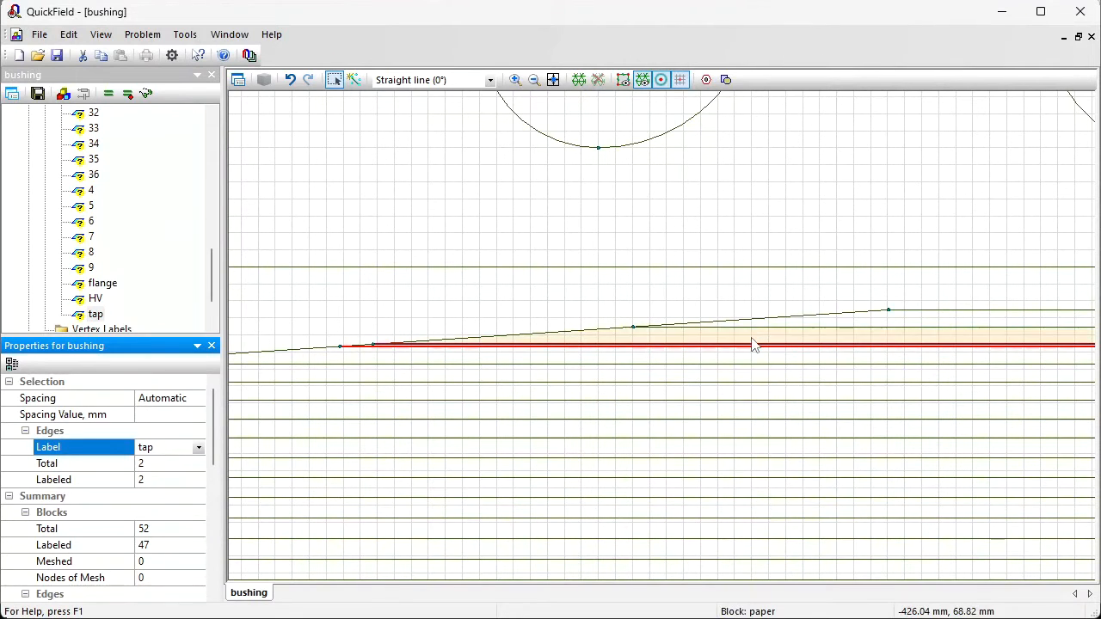
Label the core layer edge just outside the two tap edges as 0
{"action": "left_click", "coordinate": [754, 334]}
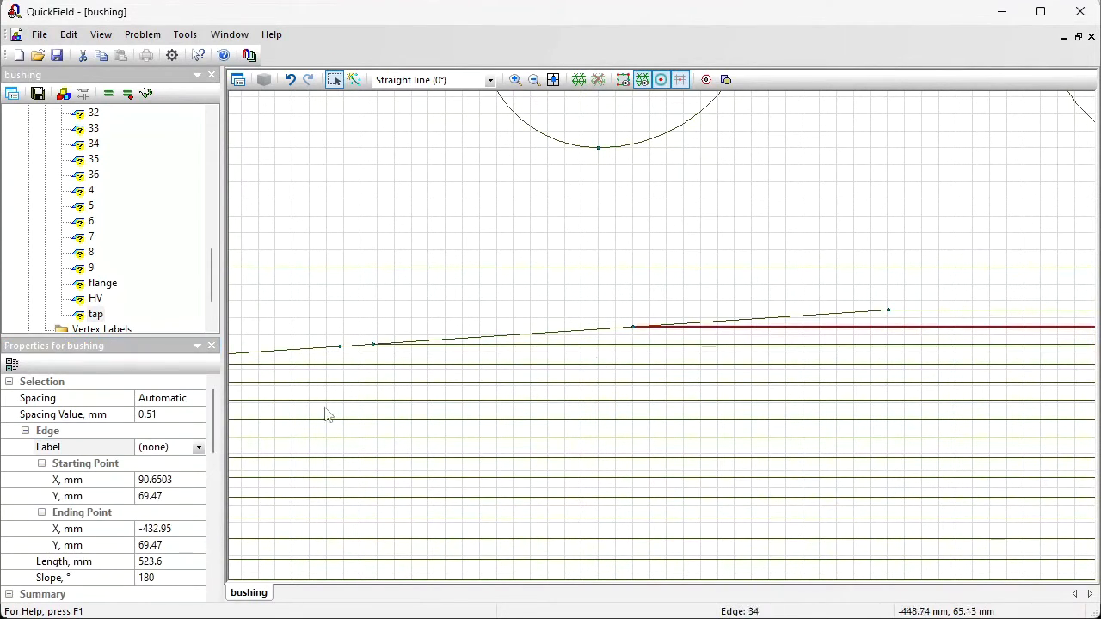
{"action": "left_click", "coordinate": [186, 445]}
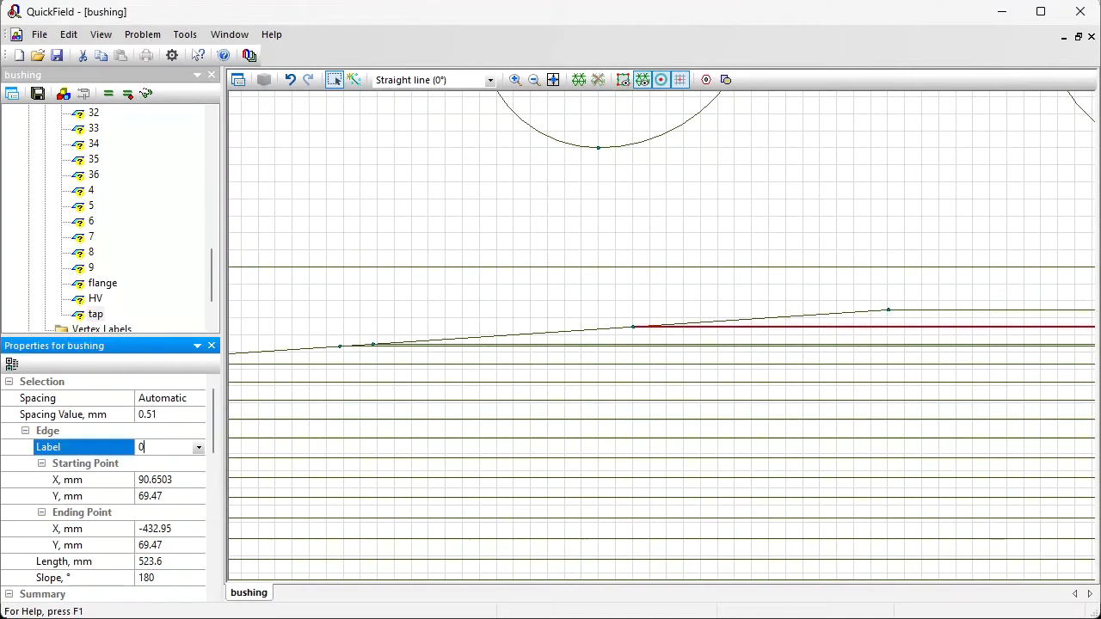
{"action": "key", "text": "Return"}
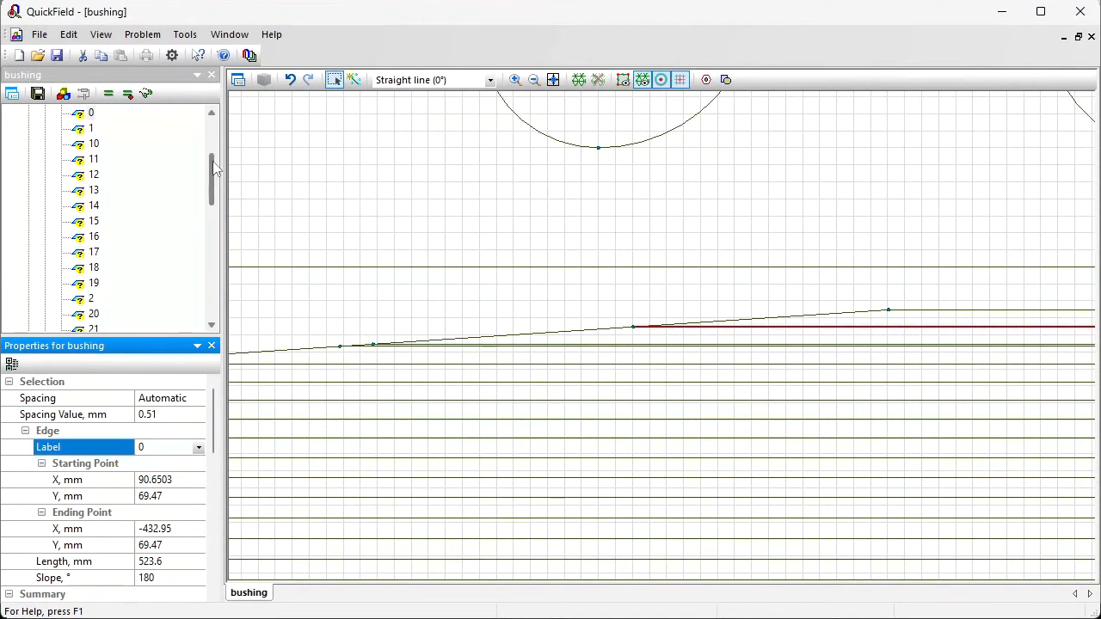
Define the electric permittivity of the air block label and set the insulator's relative permittivity to 5.8
{"action": "left_click", "coordinate": [553, 79]}
{"action": "left_click_drag", "start_coordinate": [213, 182], "coordinate": [216, 125]}
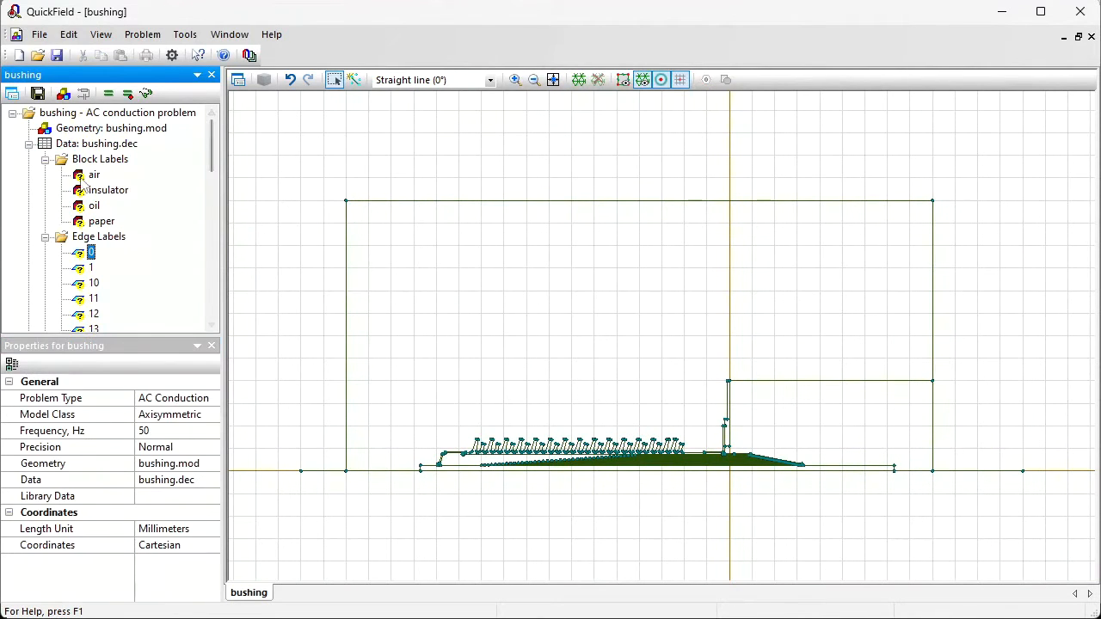
{"action": "left_click", "coordinate": [83, 177]}
{"action": "double_click", "coordinate": [84, 179]}
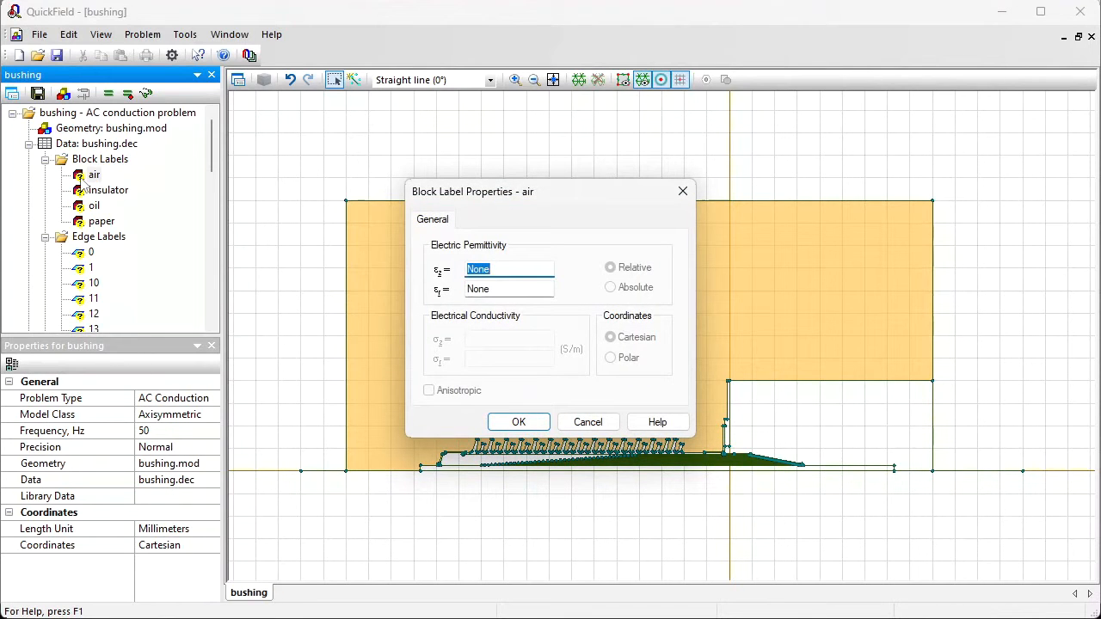
{"action": "key", "text": "Return"}
{"action": "left_click", "coordinate": [113, 193]}
{"action": "double_click", "coordinate": [114, 197]}
{"action": "type", "text": "5.8"}
{"action": "key", "text": "Return"}
Define the electric permittivity of the oil block label and set the paper's relative permittivity to 3.6
{"action": "double_click", "coordinate": [114, 205]}
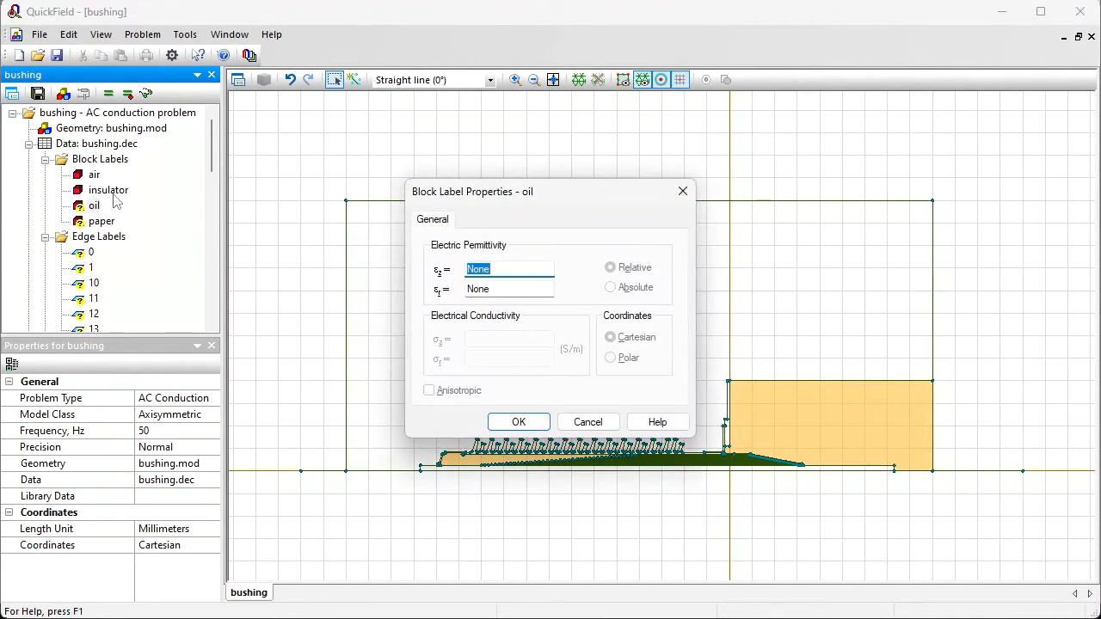
{"action": "type", "text": "2."}
{"action": "key", "text": "Return"}
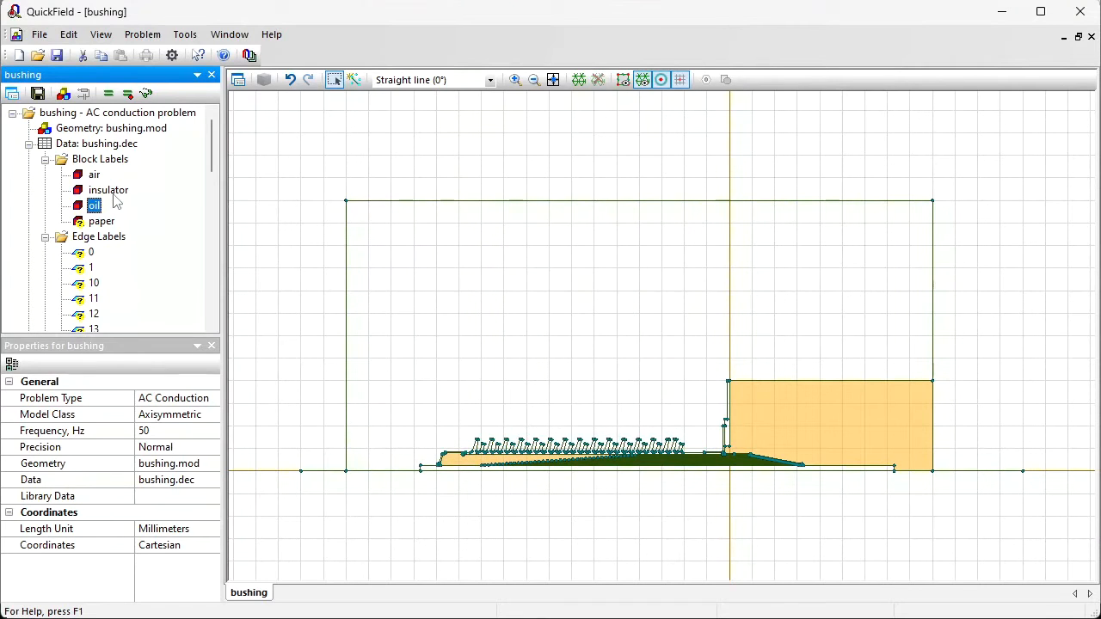
{"action": "key", "text": "Down"}
{"action": "key", "text": "Return"}
{"action": "type", "text": "3.6"}
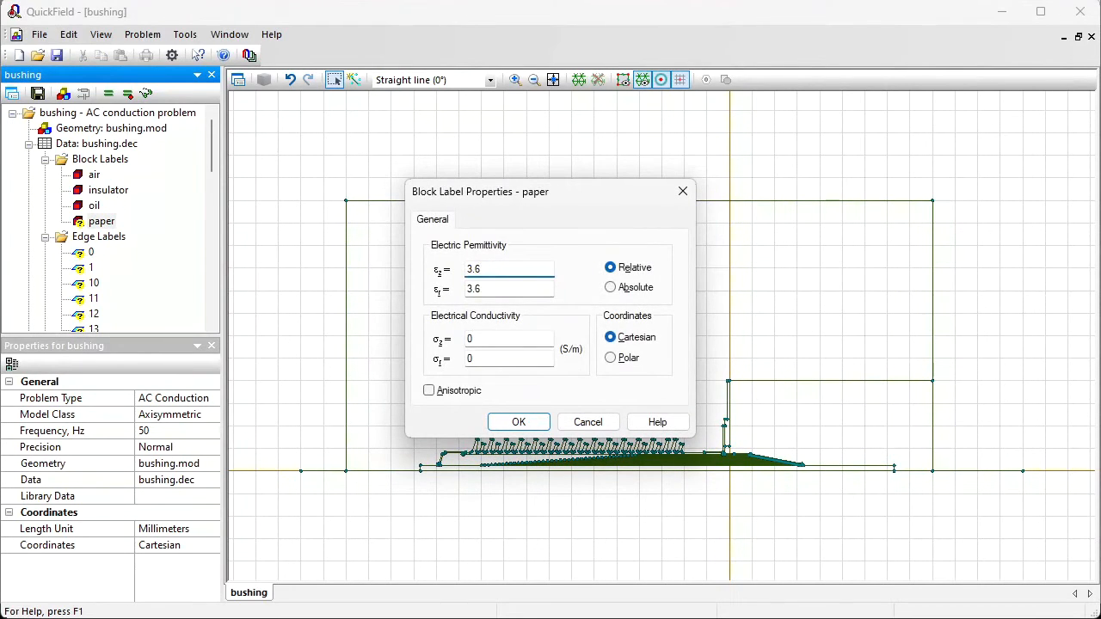
{"action": "key", "text": "Return"}
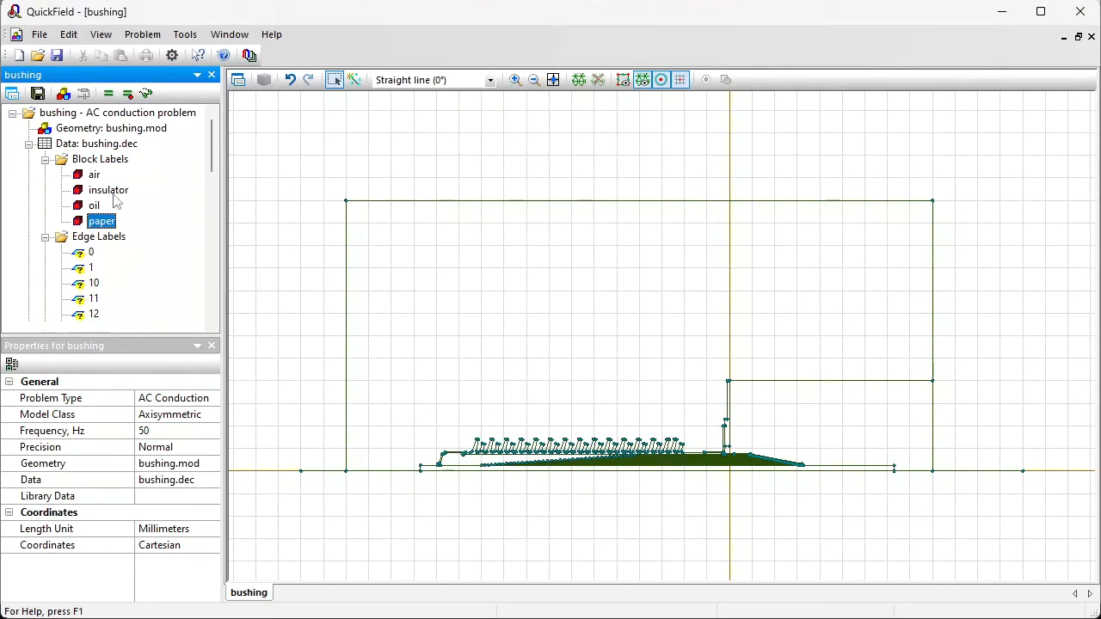
Assign a fixed voltage of 0 V to edge label 0
{"action": "left_click", "coordinate": [91, 253]}
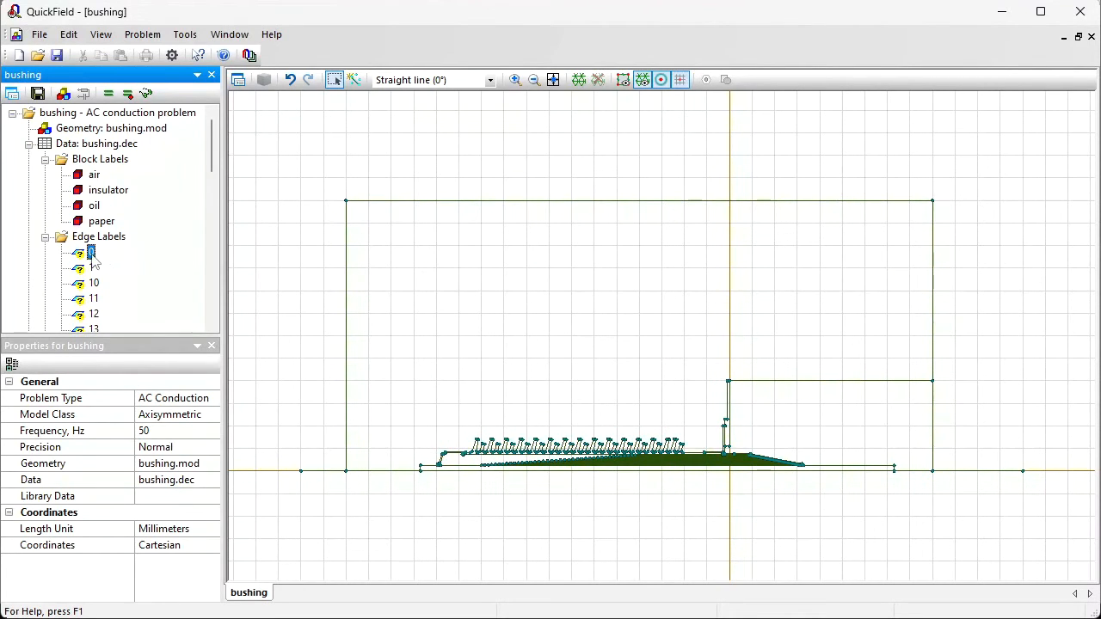
{"action": "double_click", "coordinate": [90, 253]}
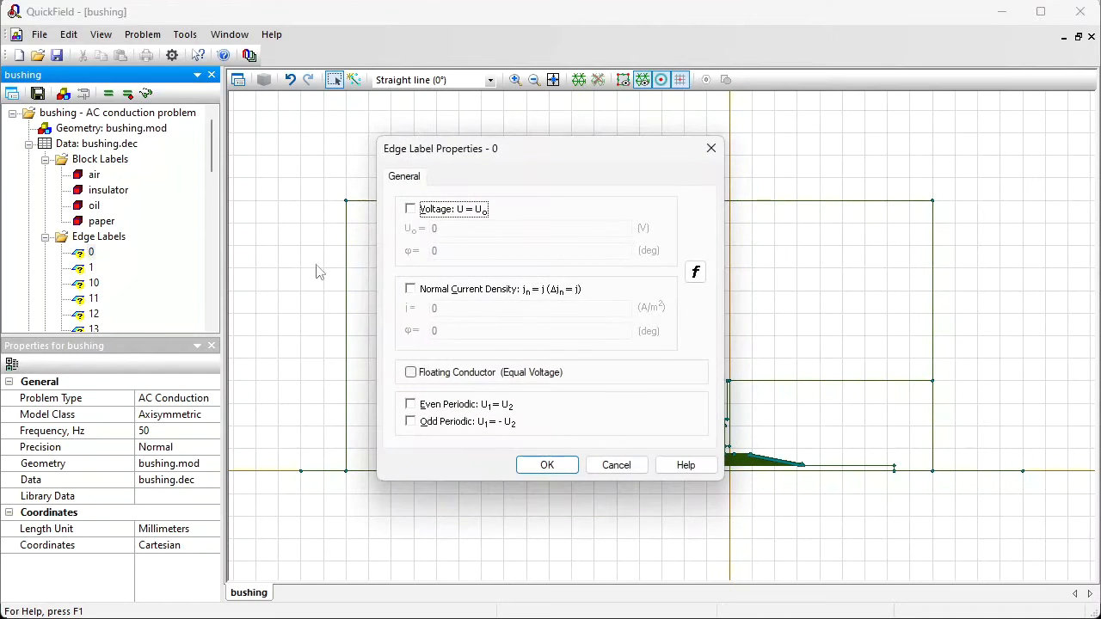
{"action": "left_click", "coordinate": [413, 209]}
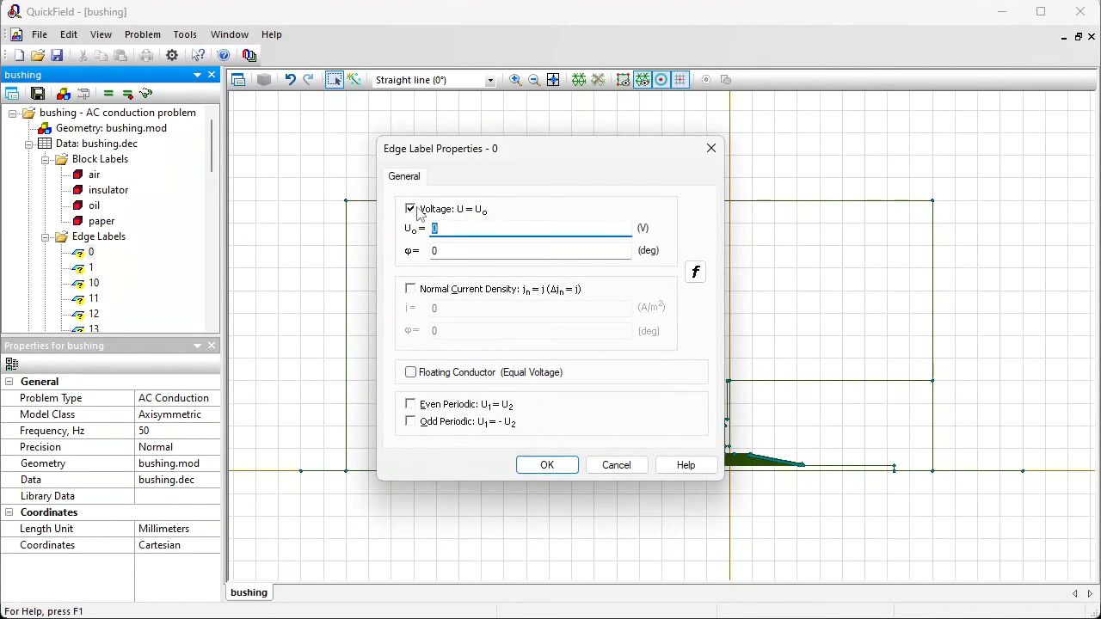
{"action": "key", "text": "Return"}
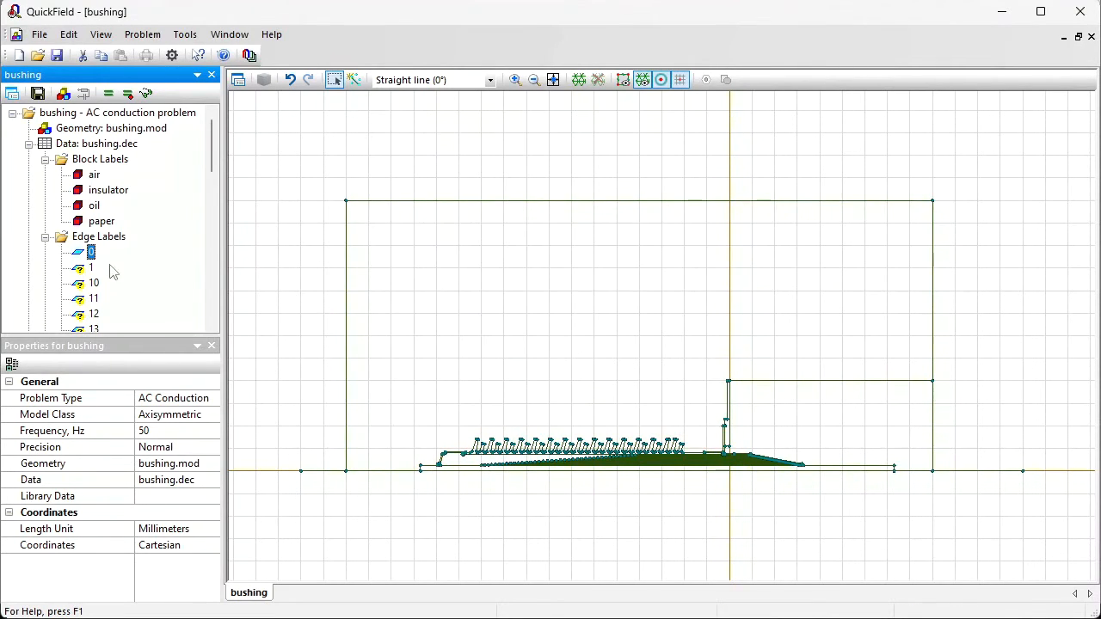
Define edge labels 1 and 10 through 15 as floating conductors with equal voltage
{"action": "double_click", "coordinate": [92, 269]}
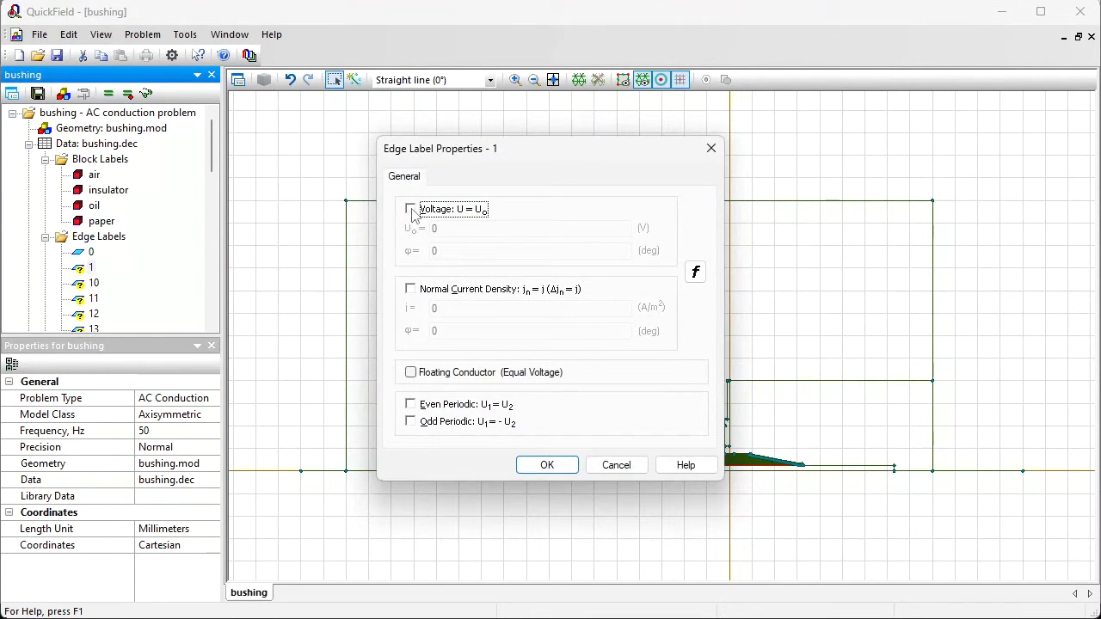
{"action": "left_click", "coordinate": [411, 373]}
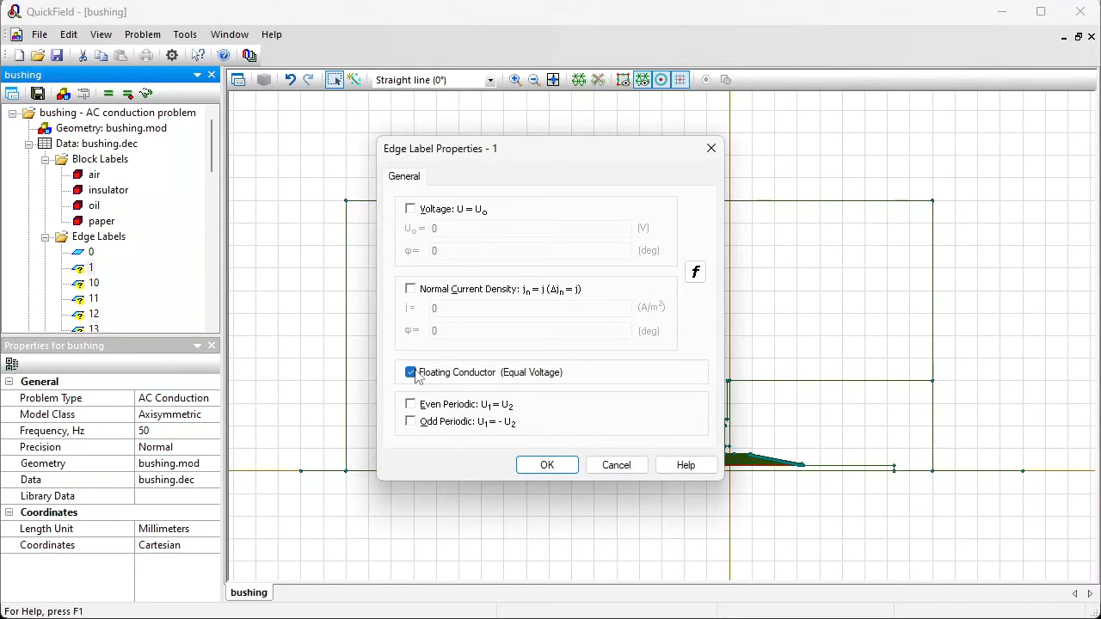
{"action": "key", "text": "Return"}
{"action": "key", "text": "Down"}
{"action": "key", "text": "Down"}
{"action": "key", "text": "Down"}
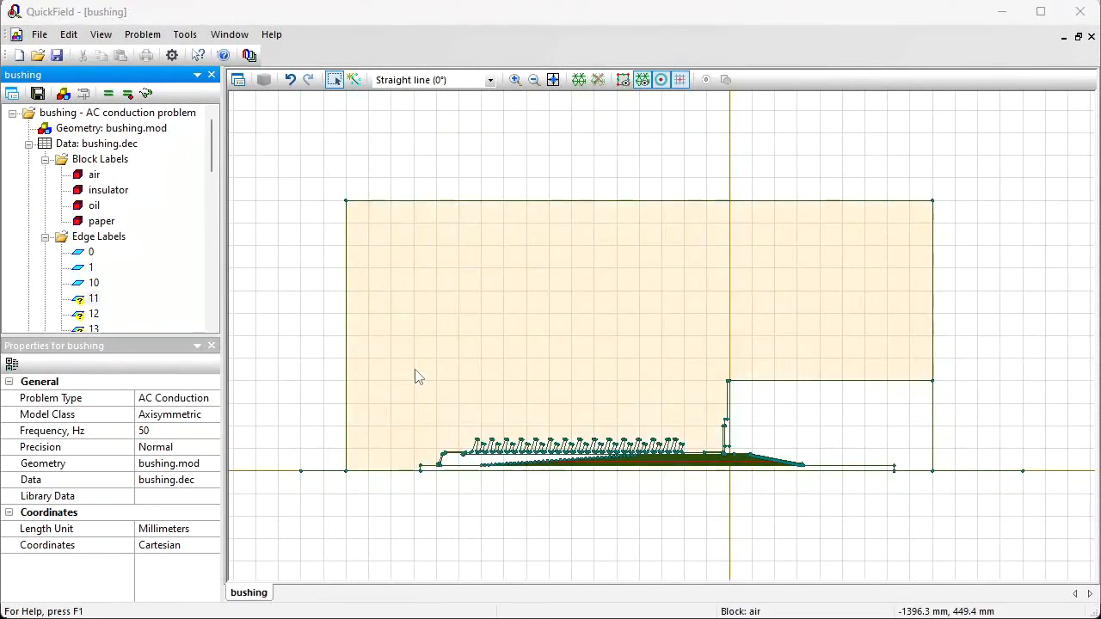
{"action": "key", "text": "Return"}
{"action": "left_click", "coordinate": [416, 376]}
{"action": "key", "text": "Return"}
{"action": "key", "text": "Down"}
{"action": "key", "text": "Down"}
{"action": "key", "text": "Down"}
{"action": "key", "text": "Down"}
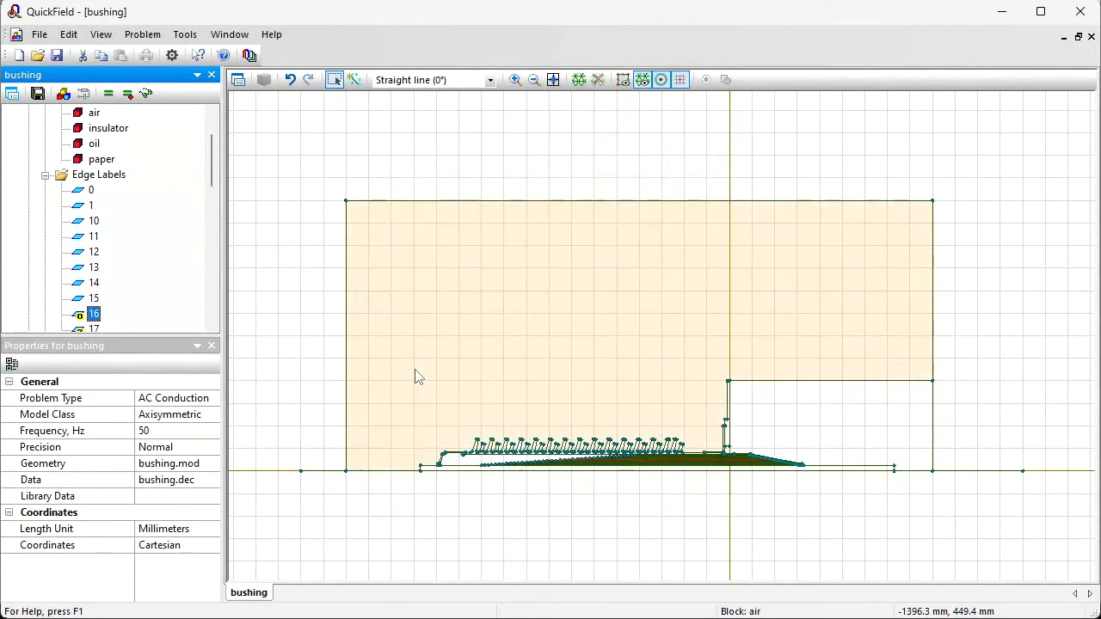
Define edge labels 16 through 31, together with 2 and 3, as floating conductors
{"action": "key", "text": "Return"}
{"action": "left_click", "coordinate": [416, 376]}
{"action": "key", "text": "Return"}
{"action": "key", "text": "Down"}
{"action": "key", "text": "Down"}
{"action": "key", "text": "Return"}
{"action": "key", "text": "Down"}
{"action": "key", "text": "Down"}
{"action": "key", "text": "Down"}
{"action": "key", "text": "Return"}
{"action": "left_click", "coordinate": [415, 376]}
{"action": "key", "text": "Return"}
{"action": "key", "text": "Down"}
{"action": "key", "text": "Down"}
{"action": "key", "text": "Down"}
{"action": "key", "text": "Down"}
{"action": "key", "text": "Down"}
{"action": "key", "text": "Return"}
{"action": "left_click", "coordinate": [416, 376]}
{"action": "key", "text": "Return"}
{"action": "key", "text": "Down"}
{"action": "key", "text": "Down"}
{"action": "key", "text": "Return"}
{"action": "left_click", "coordinate": [416, 376]}
{"action": "key", "text": "Return"}
{"action": "key", "text": "Down"}
{"action": "key", "text": "Down"}
{"action": "key", "text": "Return"}
{"action": "left_click", "coordinate": [416, 376]}
{"action": "key", "text": "Return"}
{"action": "key", "text": "Down"}
{"action": "key", "text": "Down"}
{"action": "key", "text": "Down"}
{"action": "key", "text": "Down"}
{"action": "key", "text": "Down"}
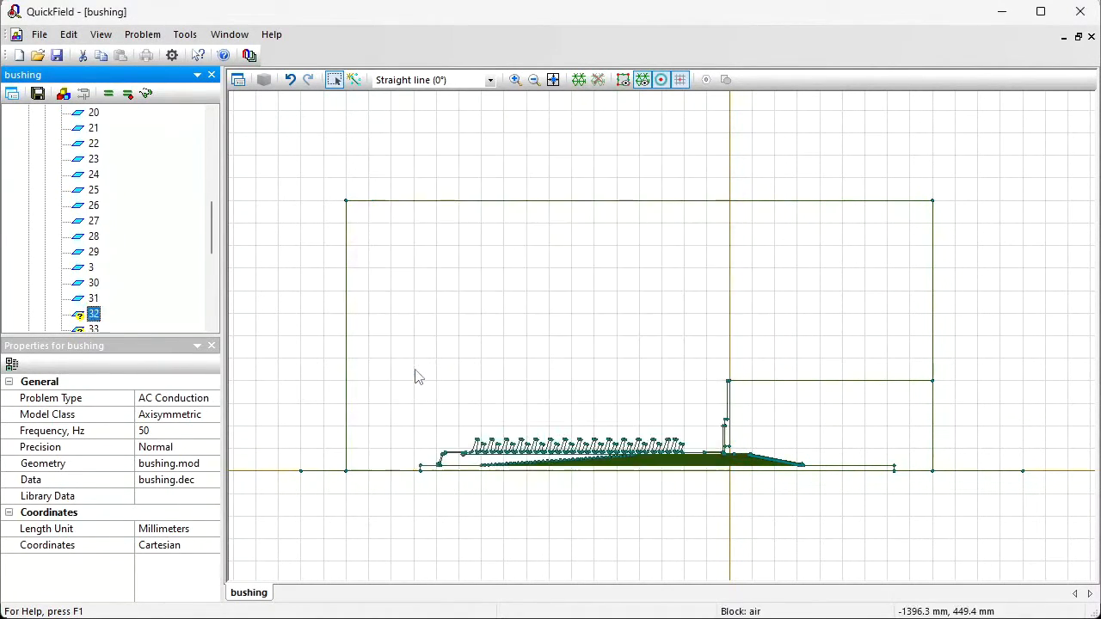
Define edge labels 32 through 36 and 4 through 9 as floating conductors
{"action": "key", "text": "Return"}
{"action": "left_click", "coordinate": [416, 376]}
{"action": "key", "text": "Return"}
{"action": "key", "text": "Down"}
{"action": "key", "text": "Down"}
{"action": "key", "text": "Down"}
{"action": "key", "text": "Down"}
{"action": "key", "text": "Return"}
{"action": "left_click", "coordinate": [416, 376]}
{"action": "key", "text": "Return"}
{"action": "key", "text": "Down"}
{"action": "key", "text": "Down"}
{"action": "key", "text": "Down"}
{"action": "key", "text": "Down"}
{"action": "key", "text": "Down"}
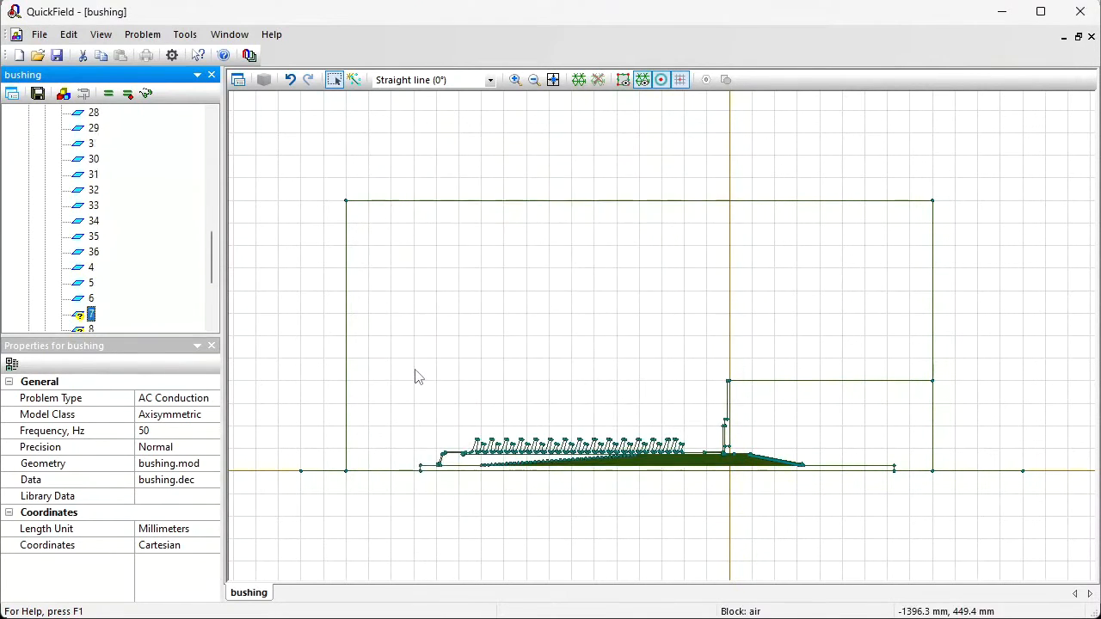
{"action": "key", "text": "Down"}
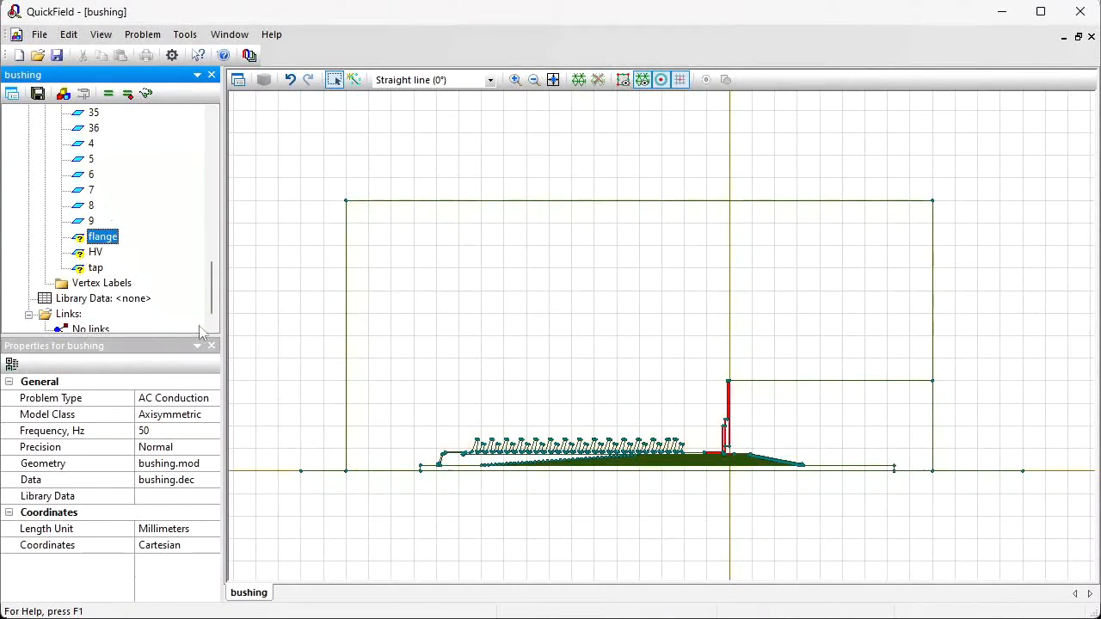
Assign a fixed voltage of 0 V to the flange and tap edge labels
{"action": "double_click", "coordinate": [102, 239]}
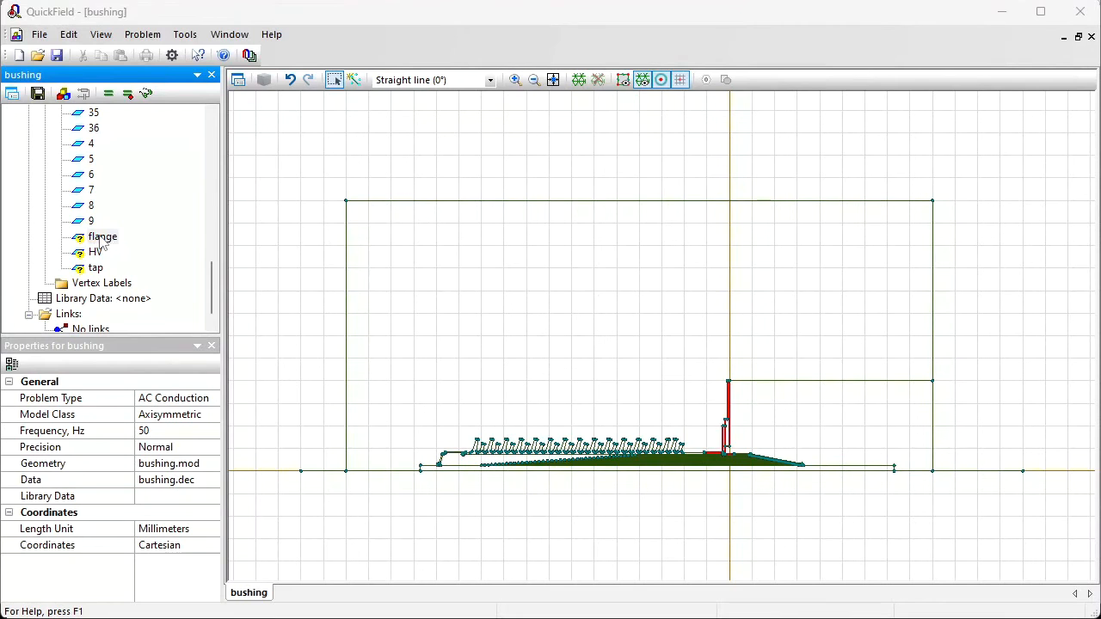
{"action": "left_click", "coordinate": [412, 211]}
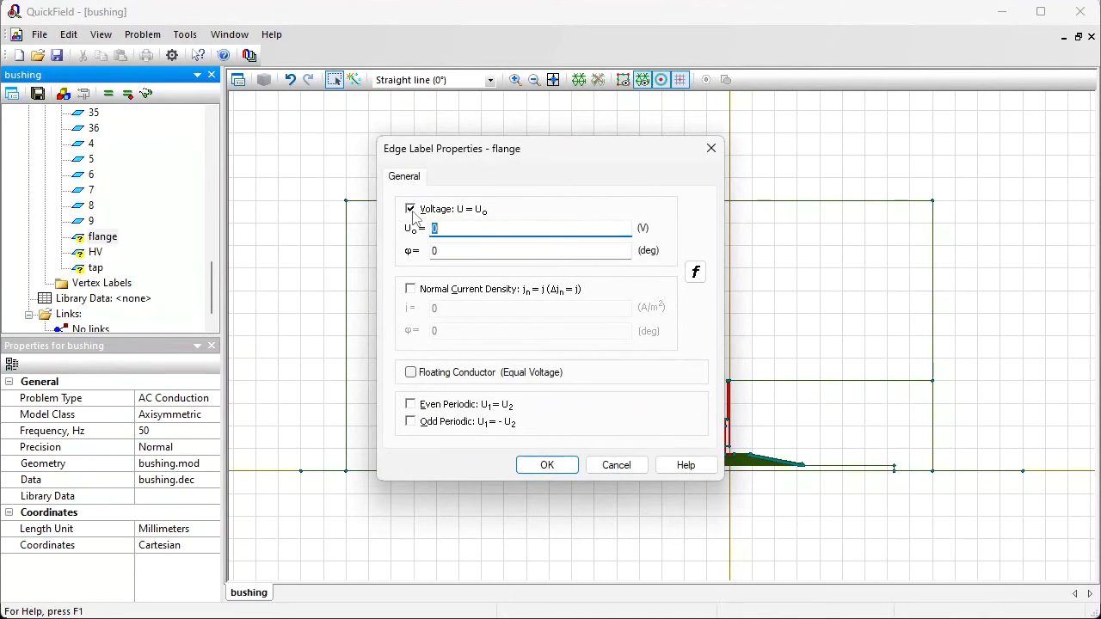
{"action": "key", "text": "Return"}
{"action": "key", "text": "Down"}
{"action": "key", "text": "Down"}
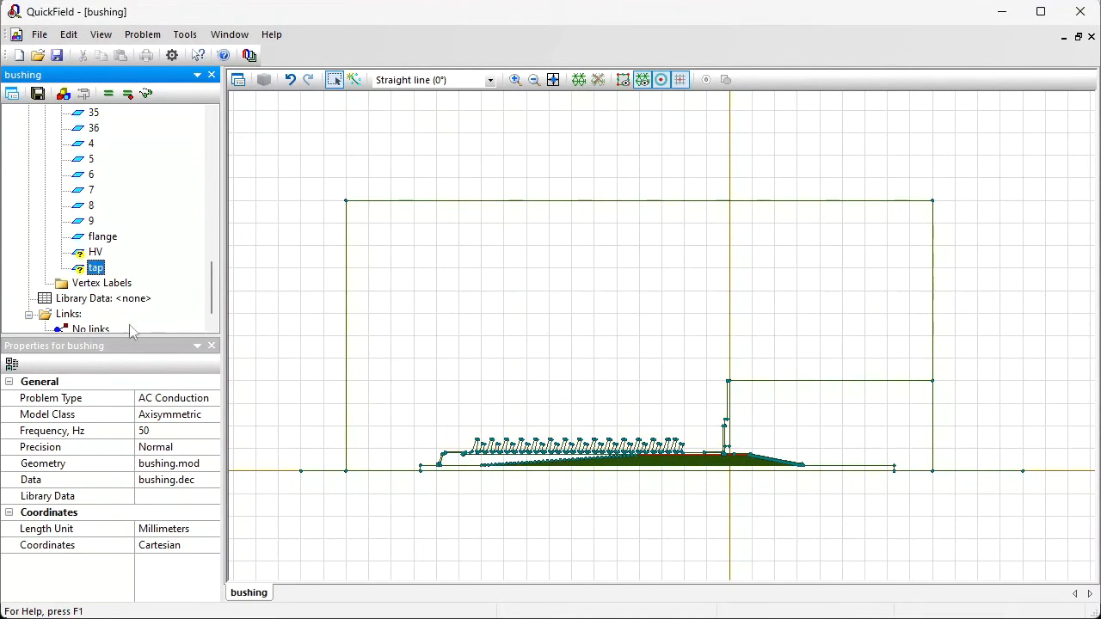
{"action": "double_click", "coordinate": [89, 270]}
{"action": "left_click", "coordinate": [424, 211]}
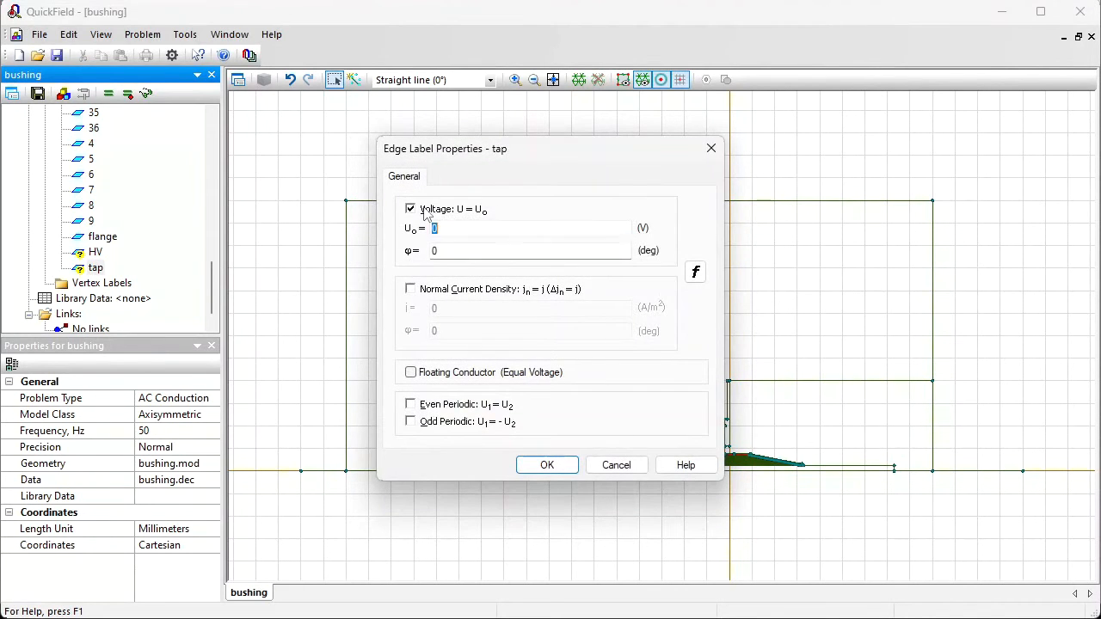
{"action": "key", "text": "Return"}
Assign a fixed voltage of 72.9e3 * sqrt(2) V to the HV edge label
{"action": "key", "text": "Up"}
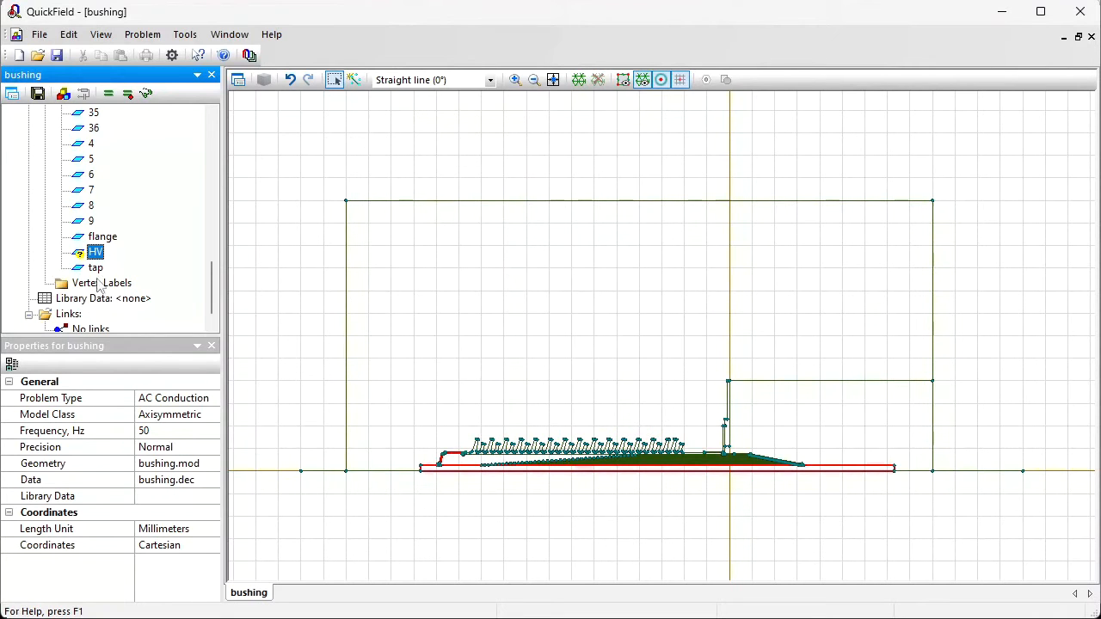
{"action": "double_click", "coordinate": [94, 253]}
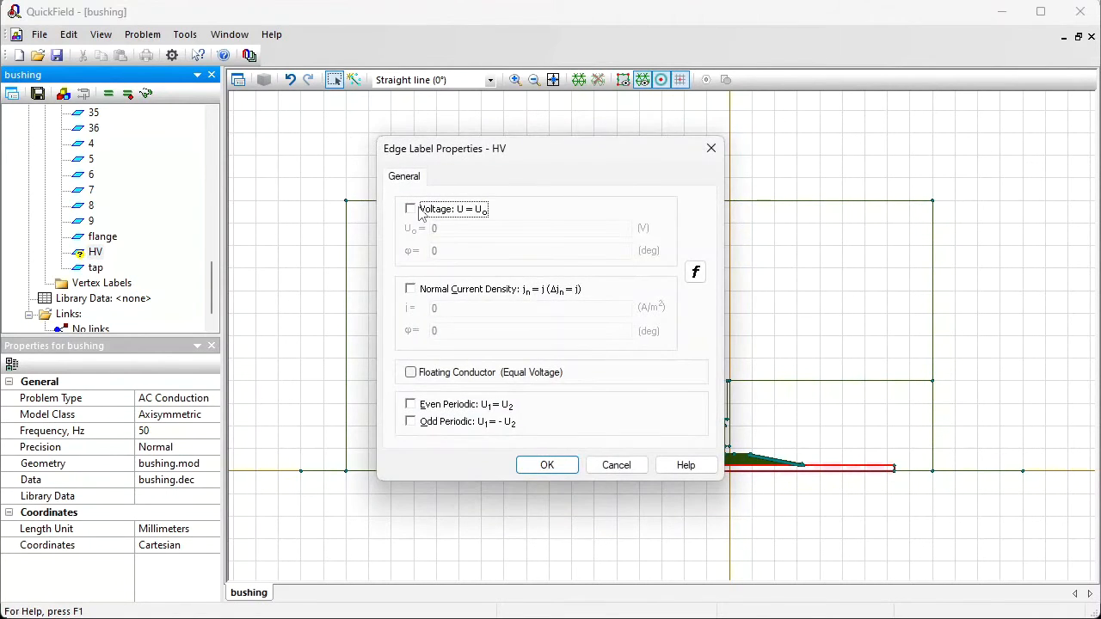
{"action": "left_click", "coordinate": [416, 213]}
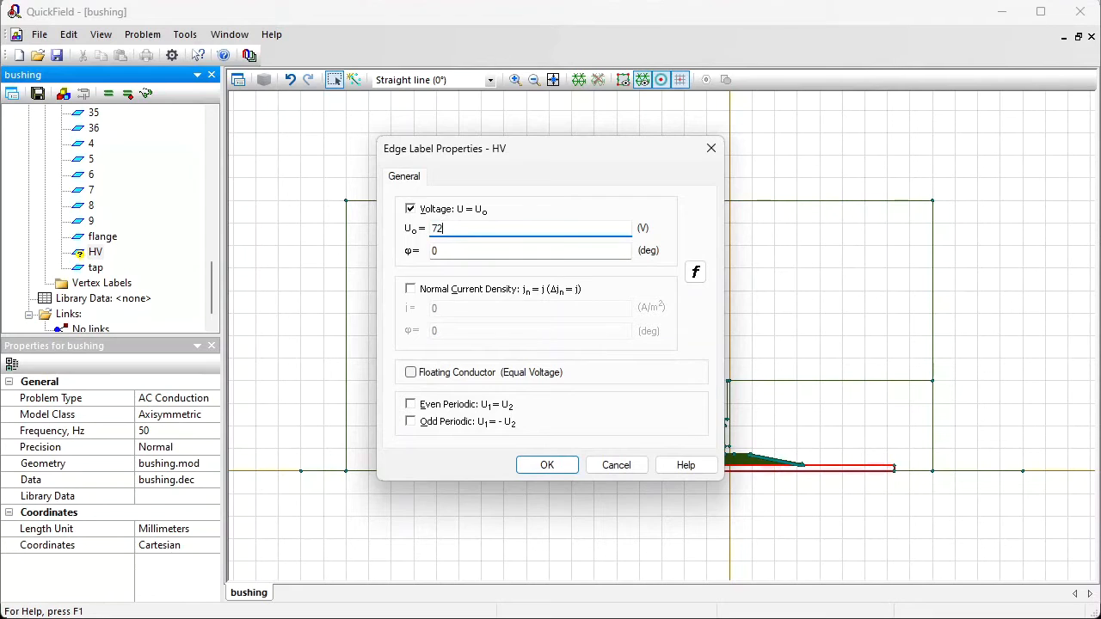
{"action": "type", "text": "72.9e3"}
{"action": "type", "text": "* sqrt(2)"}
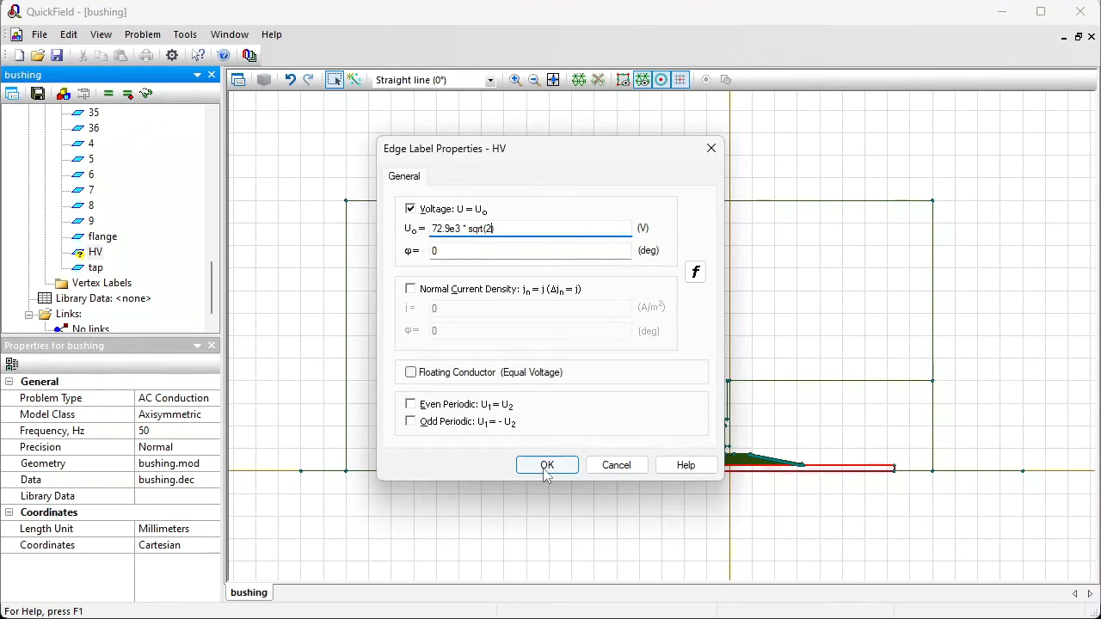
{"action": "left_click", "coordinate": [548, 466]}
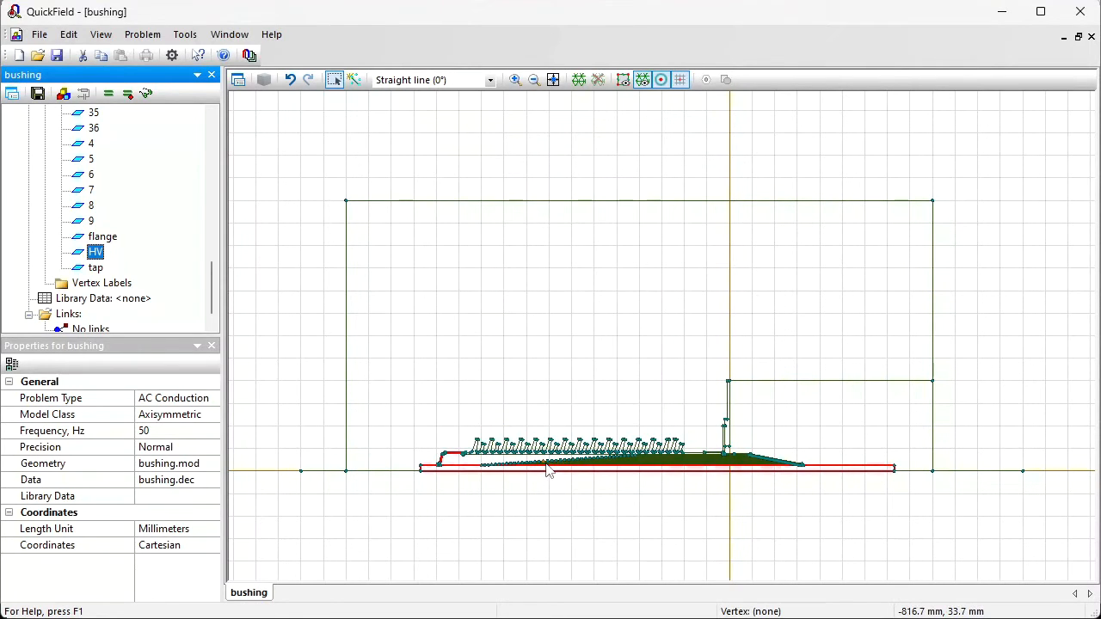
Clear the geometry selection and build the finite element mesh for the whole bushing model
{"action": "left_click", "coordinate": [592, 236]}
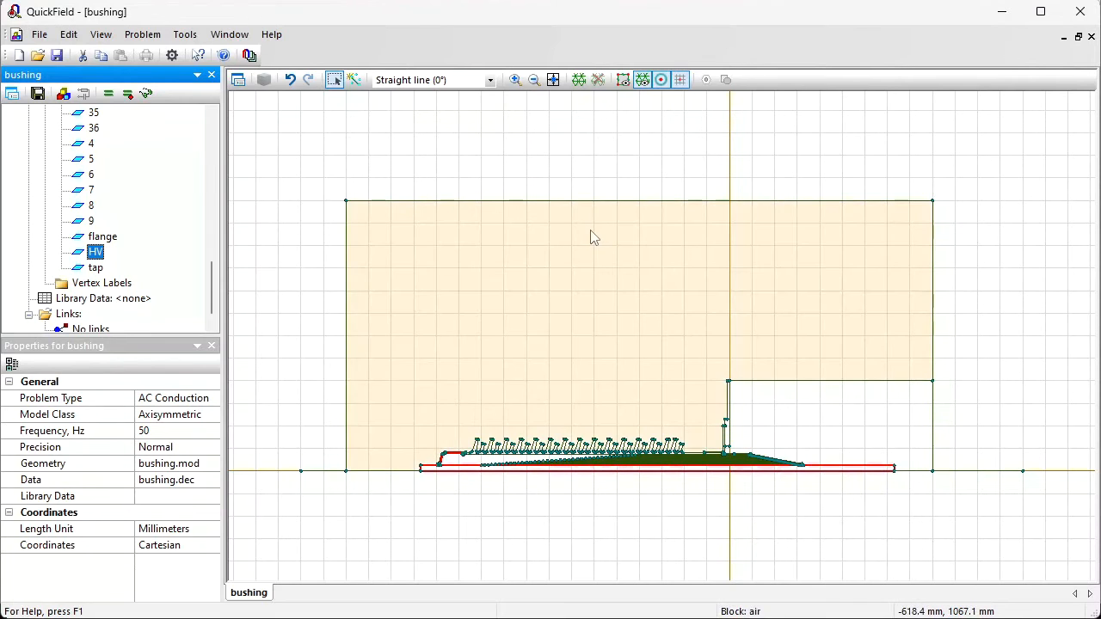
{"action": "mouse_move", "coordinate": [212, 290]}
{"action": "left_mouse_down"}
{"action": "mouse_move", "coordinate": [204, 126]}
{"action": "mouse_move", "coordinate": [221, 286]}
{"action": "left_mouse_up"}
{"action": "left_click", "coordinate": [401, 165]}
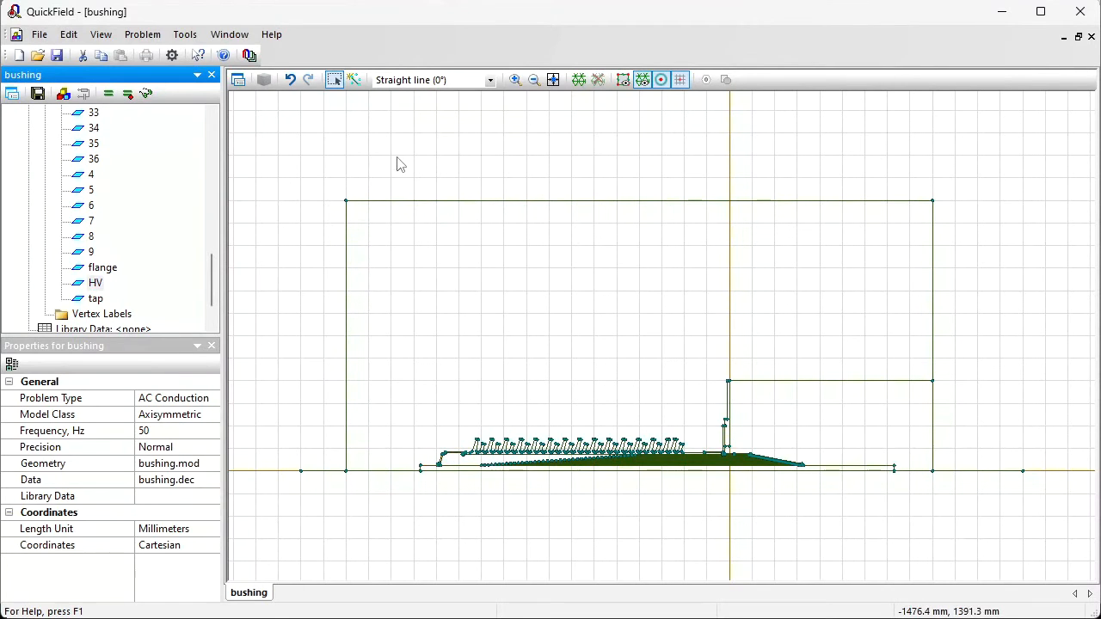
{"action": "left_click", "coordinate": [578, 81]}
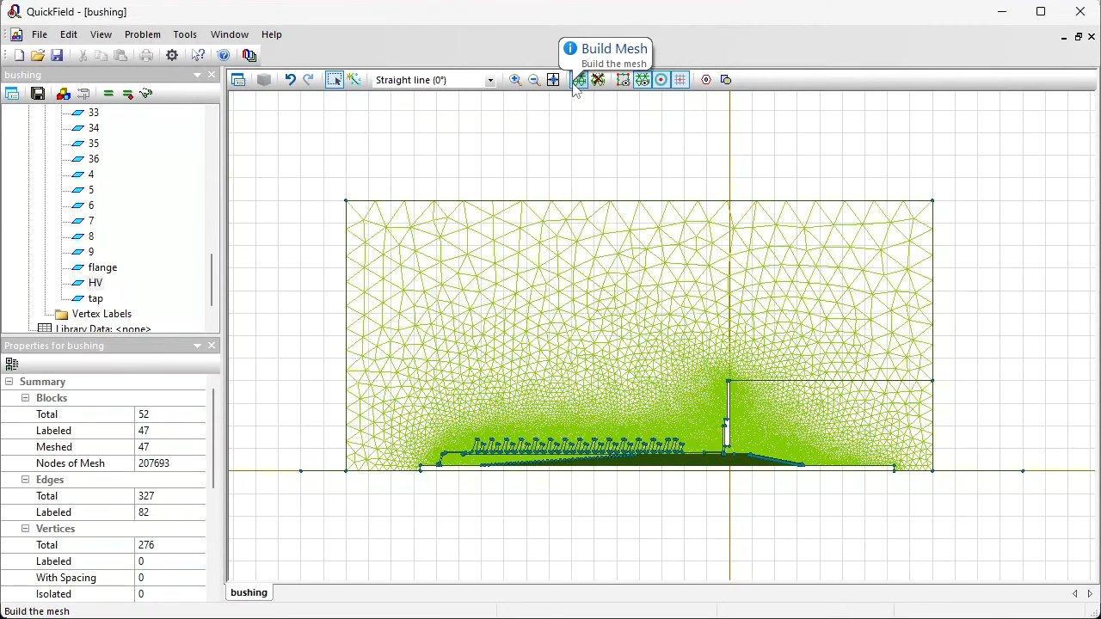
Save the bushing problem, solve it and open the field picture of the results
{"action": "left_click", "coordinate": [42, 99]}
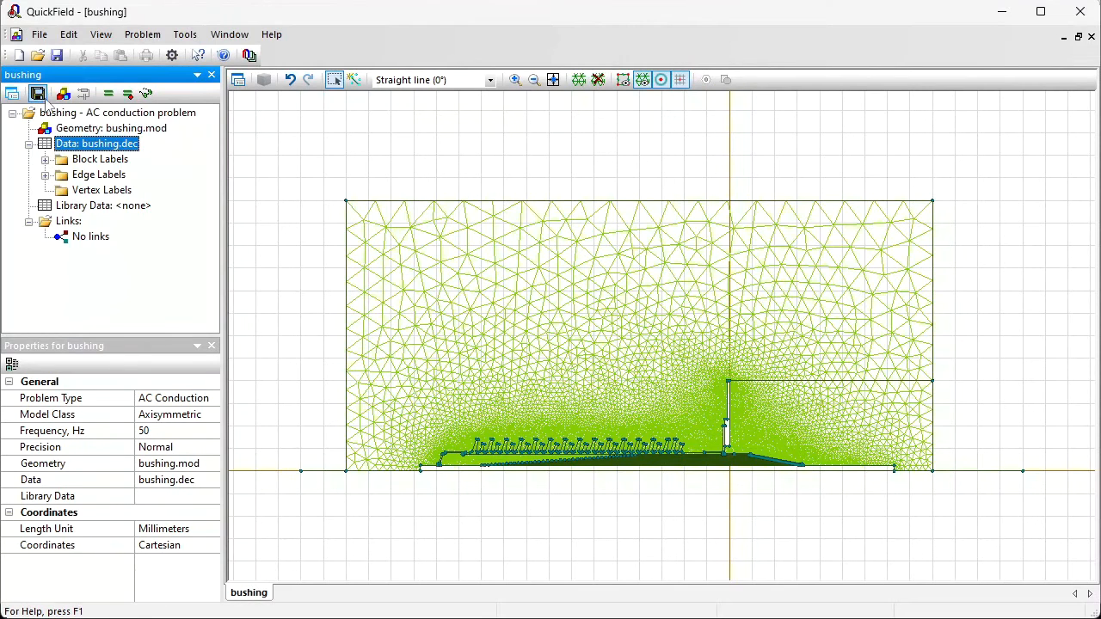
{"action": "left_click", "coordinate": [107, 95]}
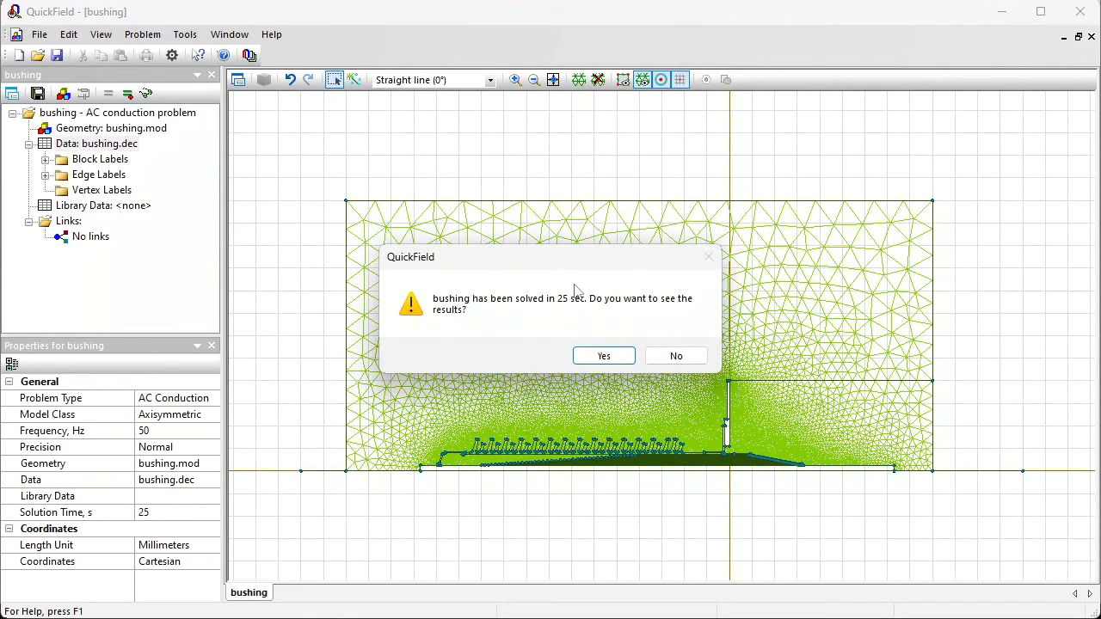
{"action": "left_click", "coordinate": [603, 356]}
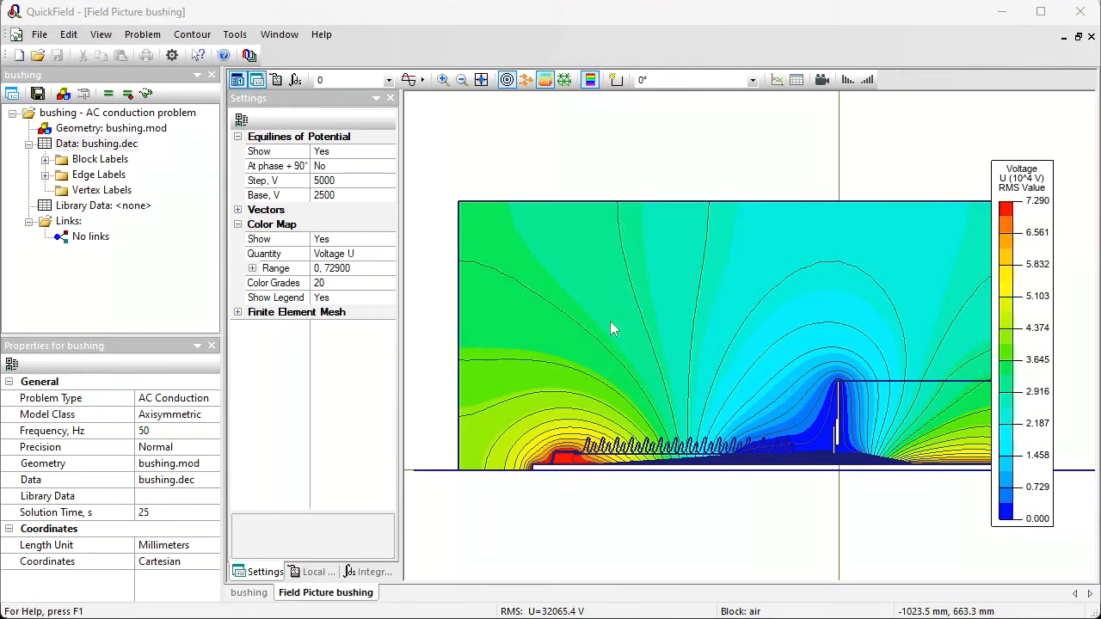
Colour the field picture by Strength E and enlarge the core layers near the flange
{"action": "left_click", "coordinate": [389, 259]}
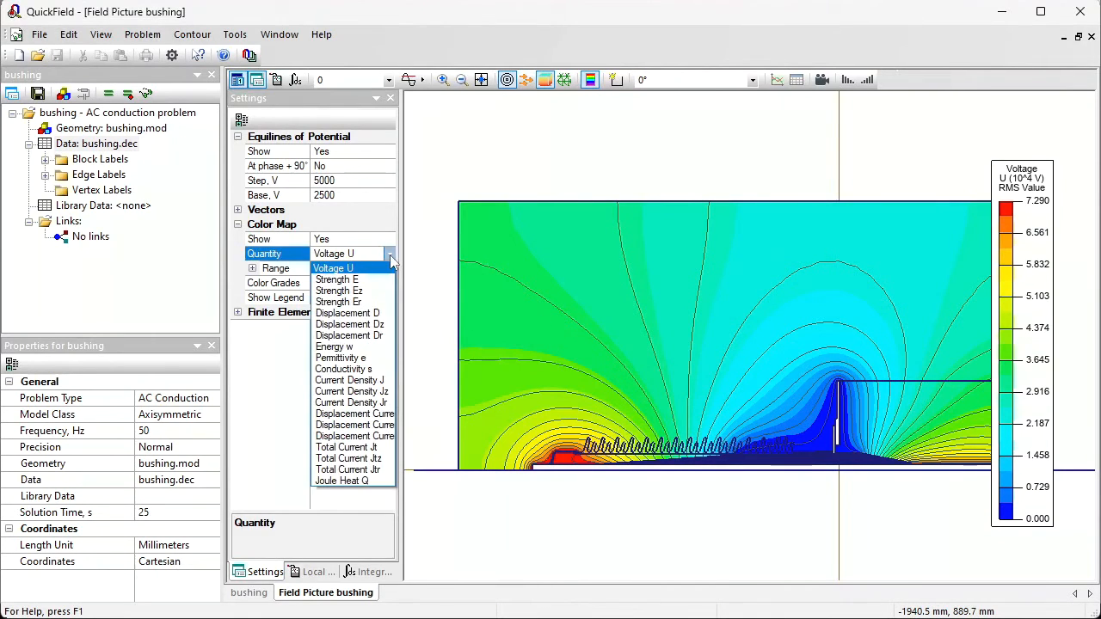
{"action": "left_click", "coordinate": [353, 284]}
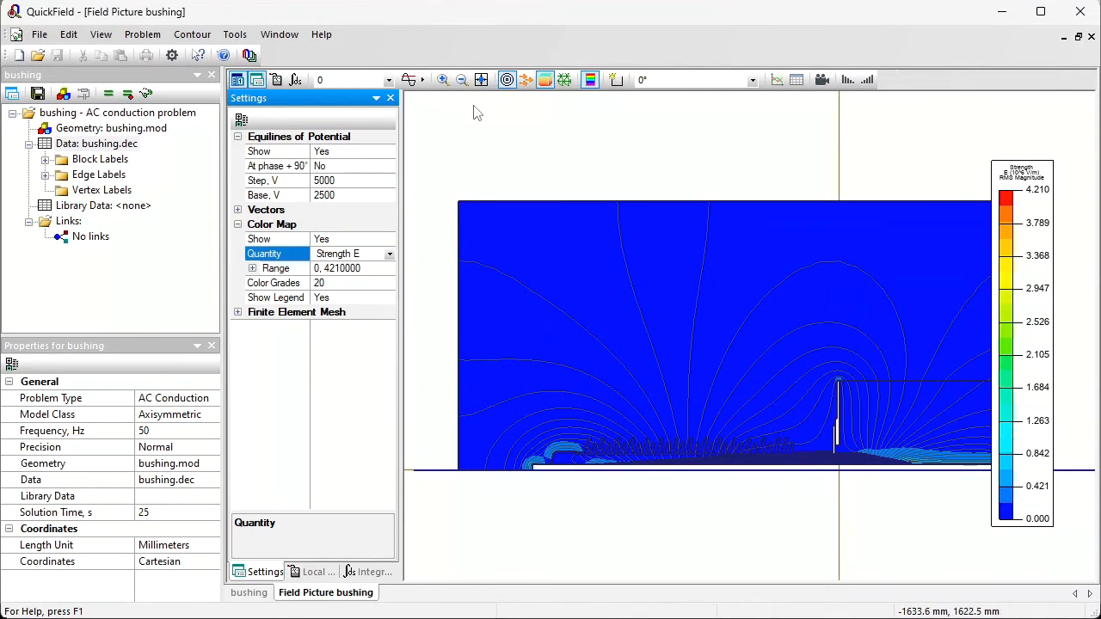
{"action": "left_click", "coordinate": [443, 79]}
{"action": "left_click_drag", "start_coordinate": [819, 467], "coordinate": [868, 483]}
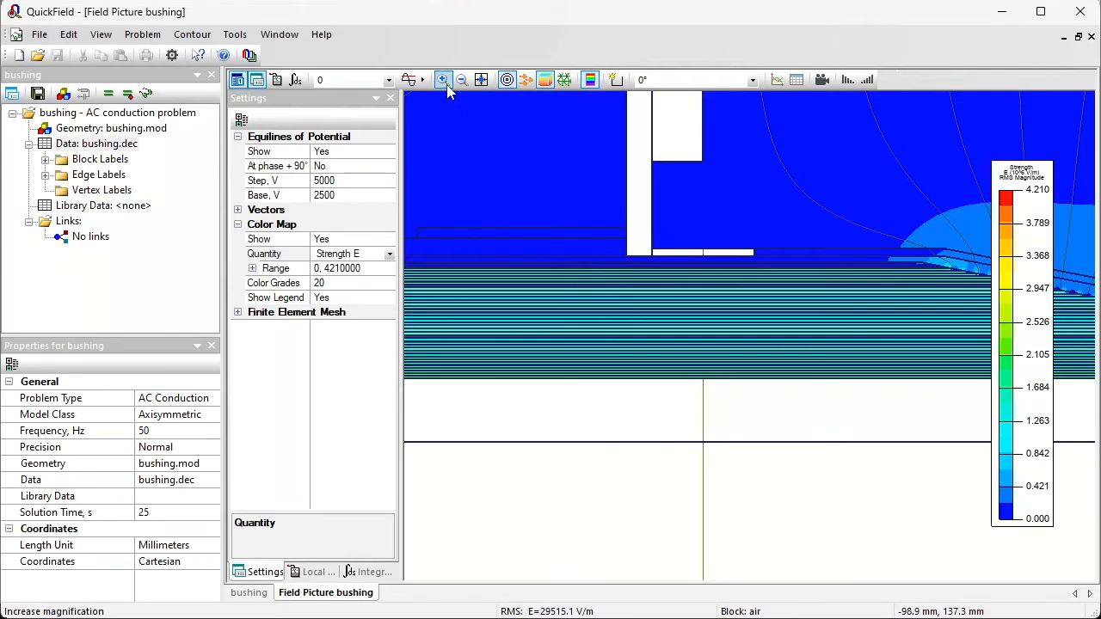
Draw a straight radial contour from the conductor across the core layers at the flange and plot the field strength along it
{"action": "left_click", "coordinate": [614, 79]}
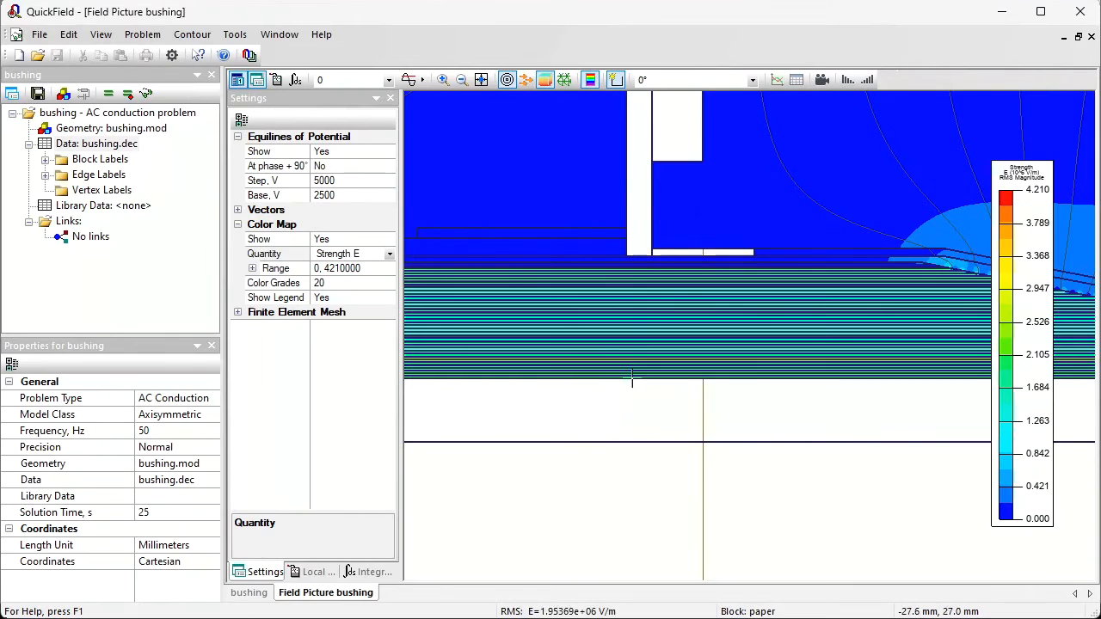
{"action": "left_click", "coordinate": [633, 403]}
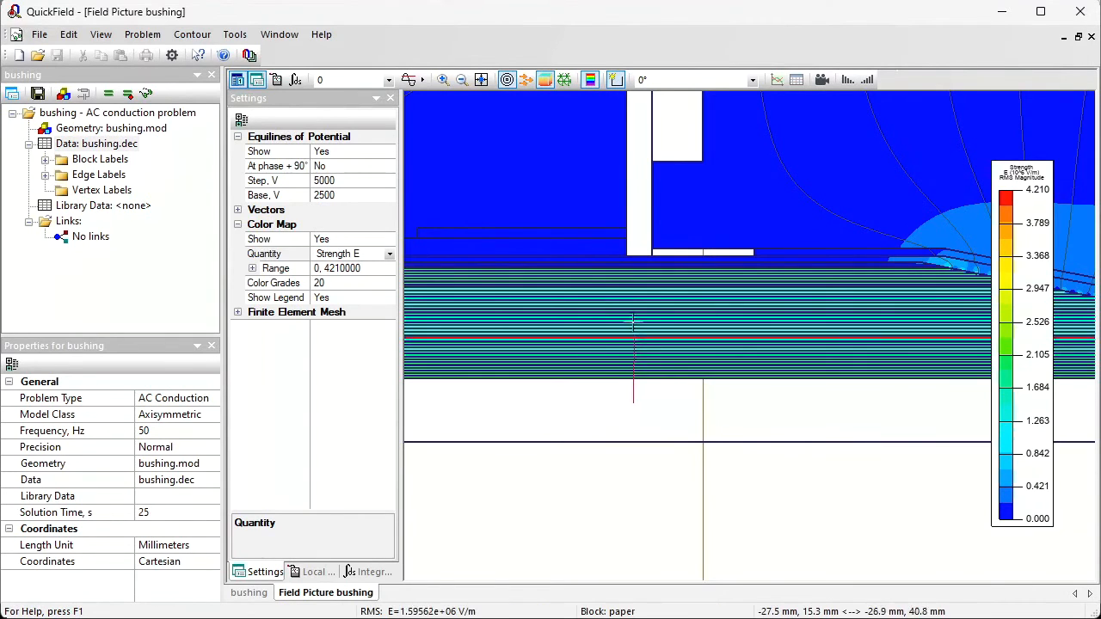
{"action": "left_click", "coordinate": [634, 239]}
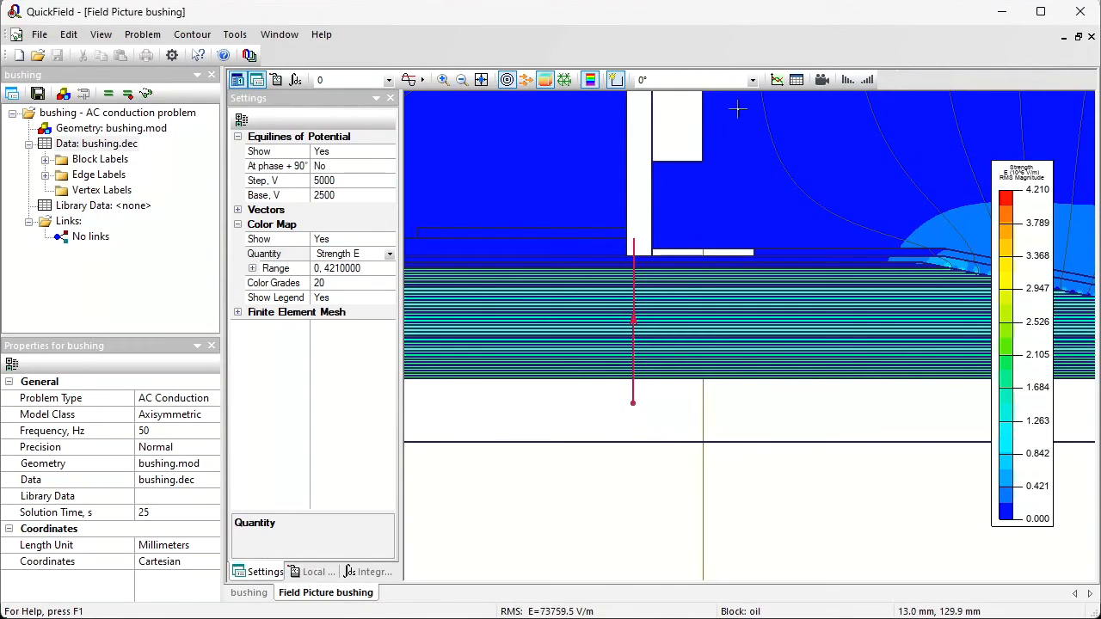
{"action": "left_click", "coordinate": [777, 82]}
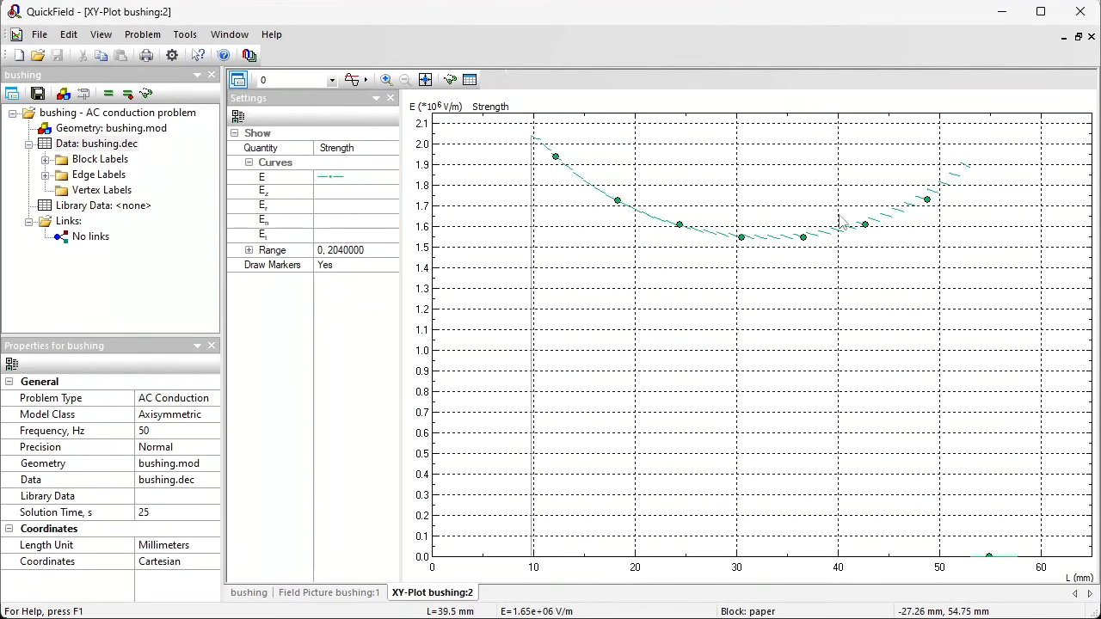
Tabulate the field values along the contour with a 1 mm step and examine the E column
{"action": "left_click", "coordinate": [475, 83]}
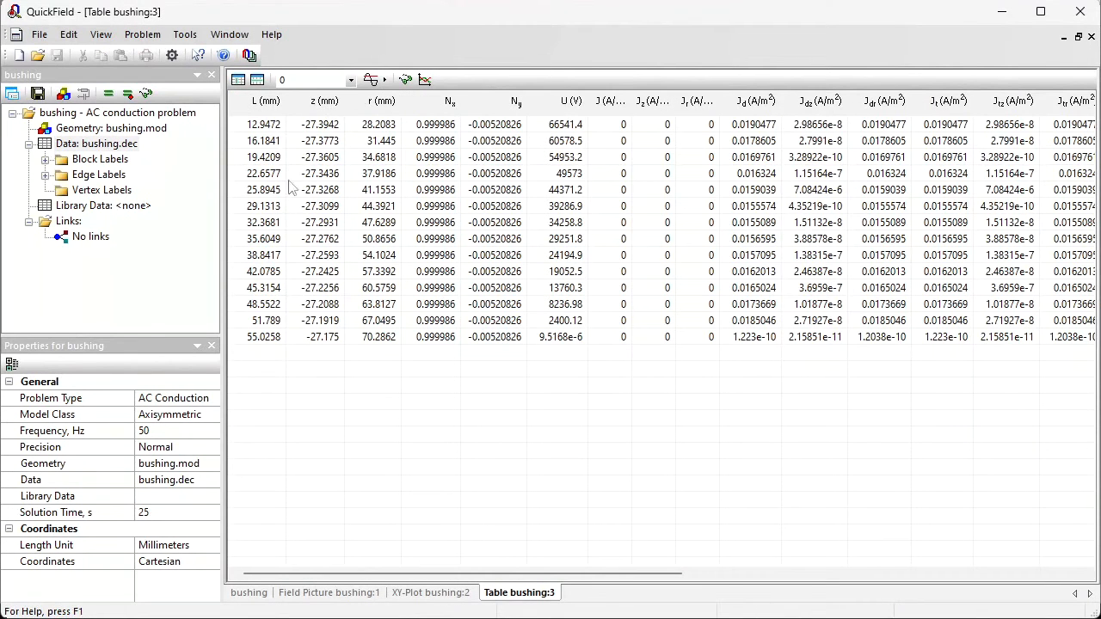
{"action": "left_click", "coordinate": [257, 79]}
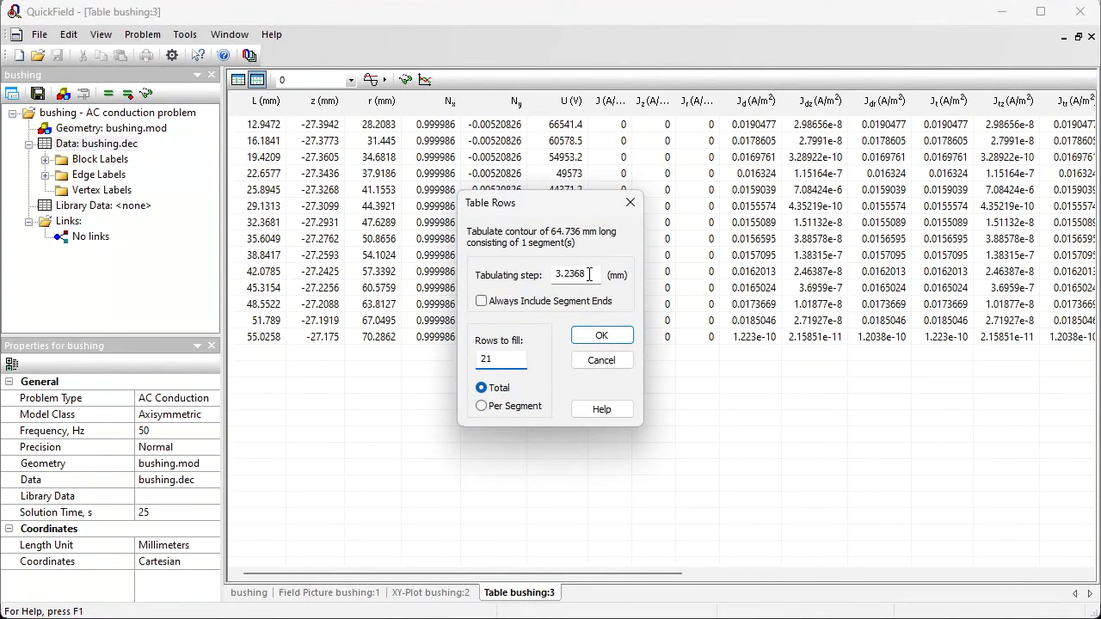
{"action": "type", "text": "1"}
{"action": "left_click", "coordinate": [603, 336]}
{"action": "left_click", "coordinate": [602, 338]}
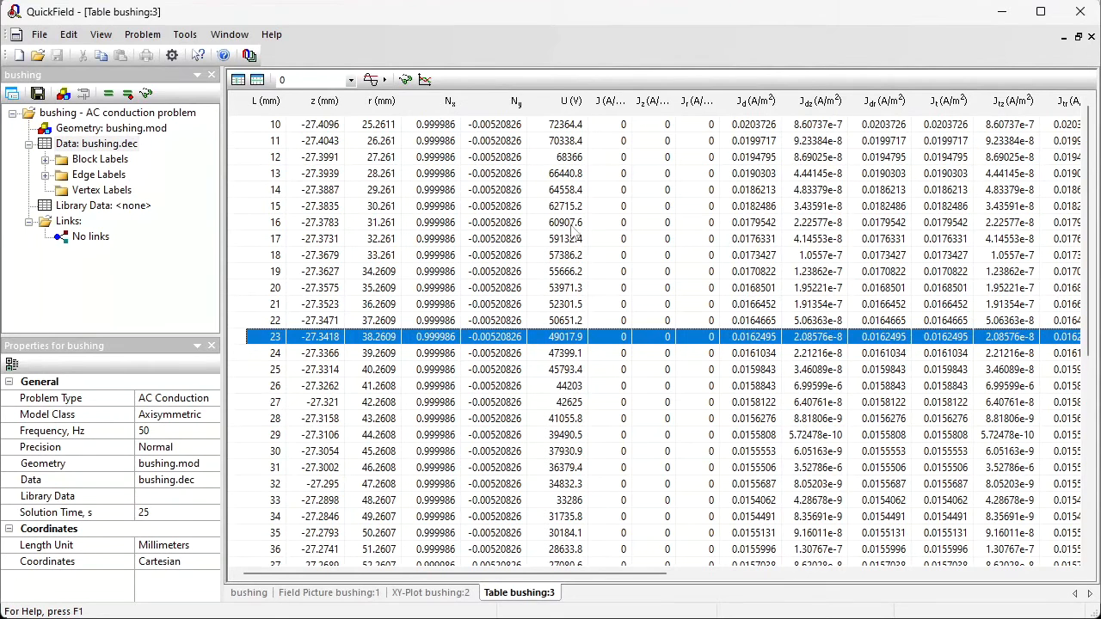
{"action": "left_click_drag", "start_coordinate": [598, 575], "coordinate": [742, 575]}
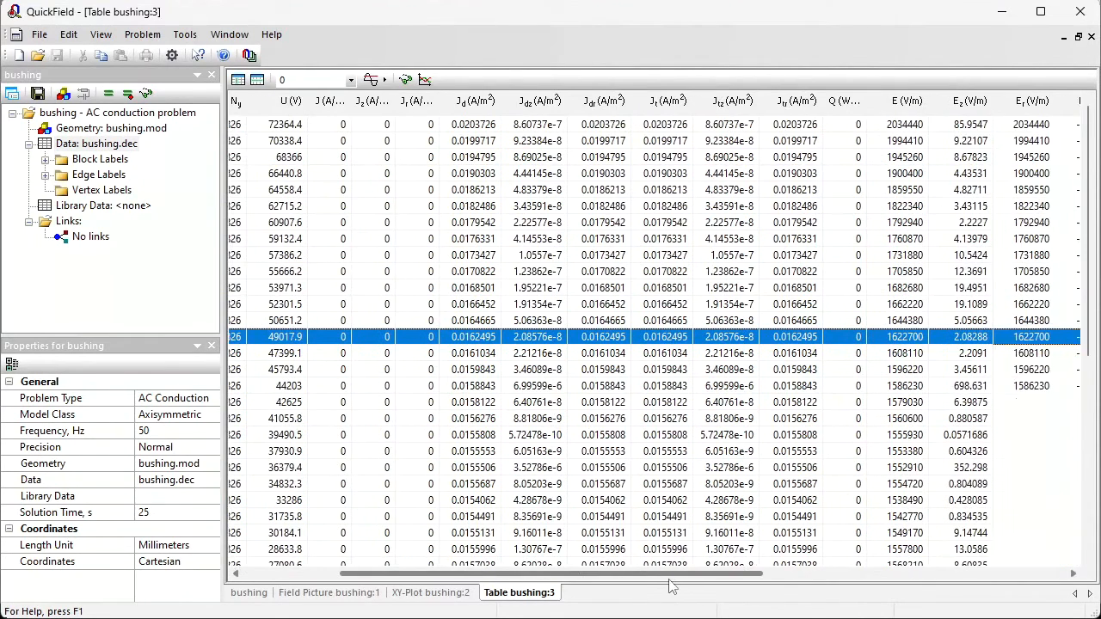
{"action": "left_click", "coordinate": [903, 474]}
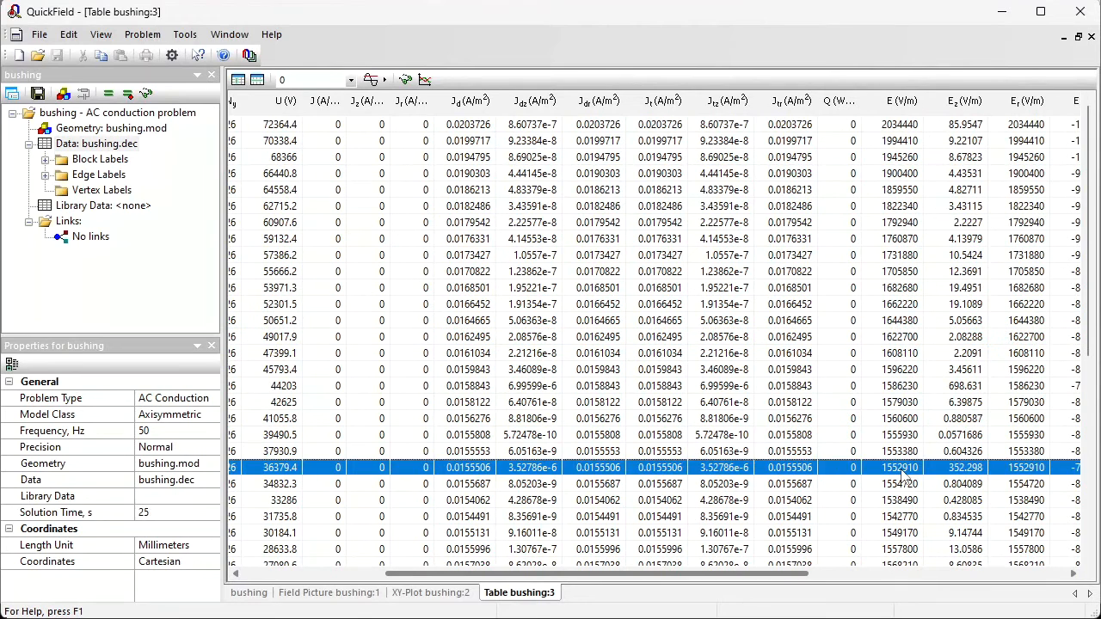
Review the field strength plot and return to the field picture
{"action": "left_click", "coordinate": [454, 594]}
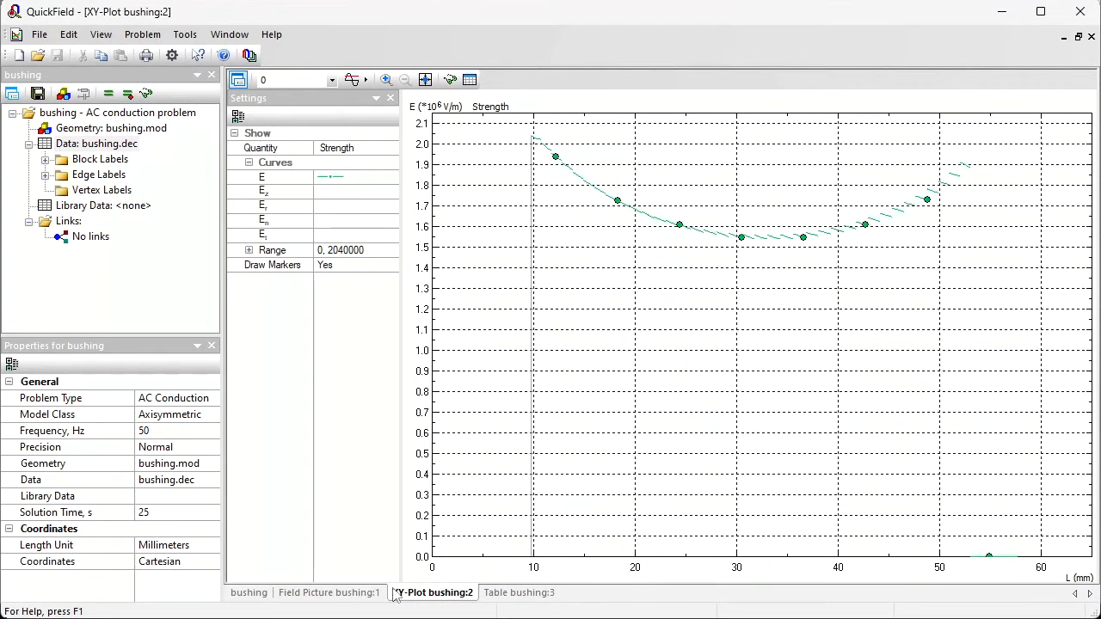
{"action": "left_click", "coordinate": [332, 593]}
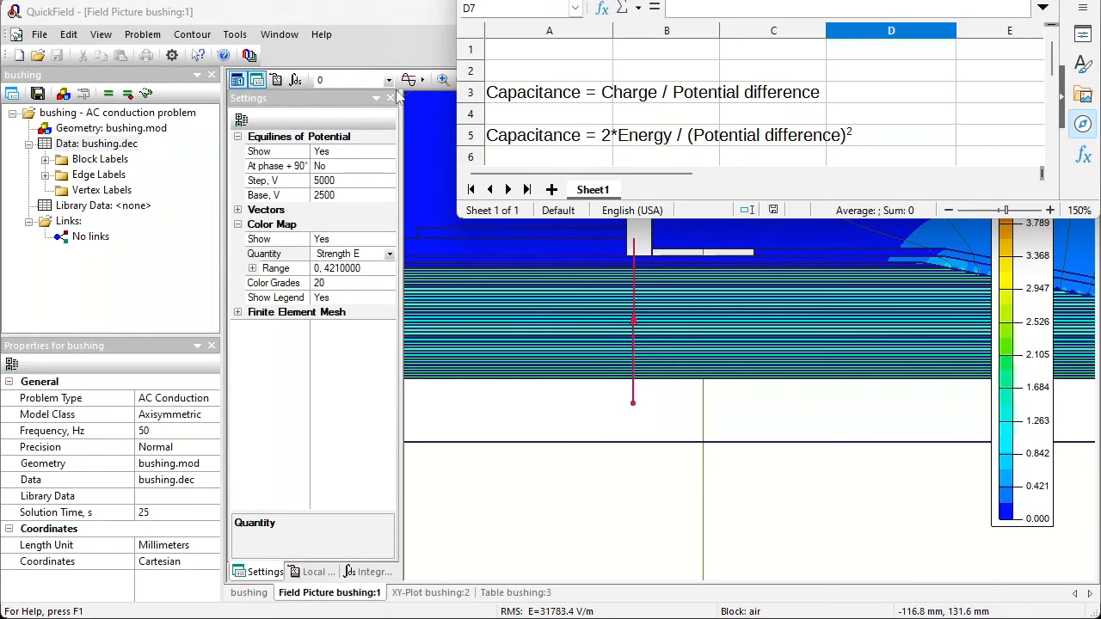
{"action": "left_click", "coordinate": [415, 49]}
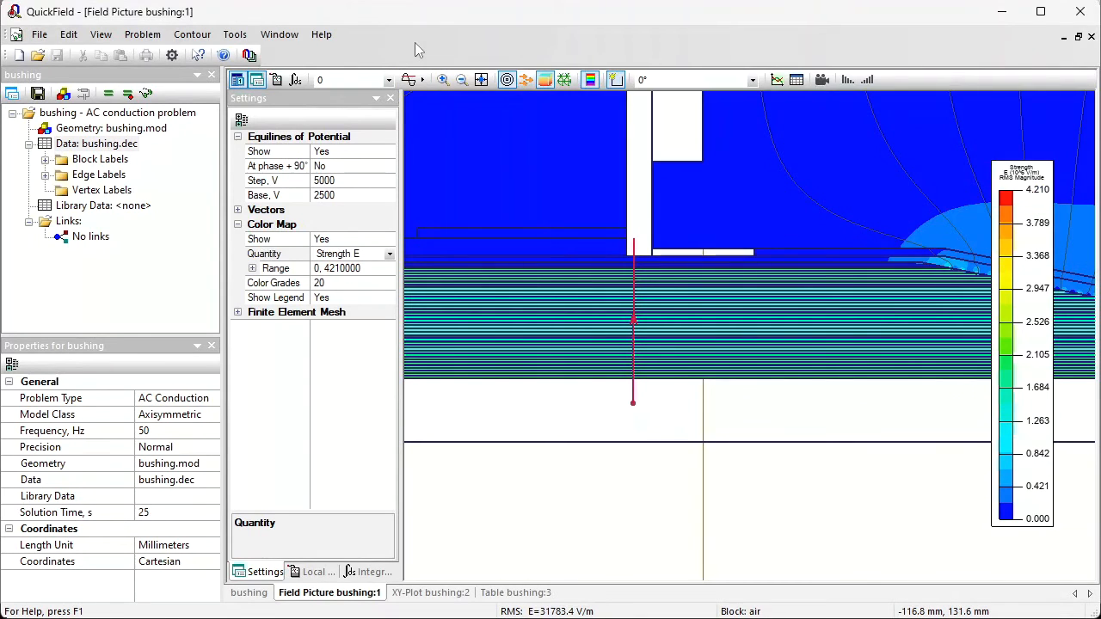
Set the HV edge label's voltage to 500 * sqrt(2) V
{"action": "left_click", "coordinate": [28, 143]}
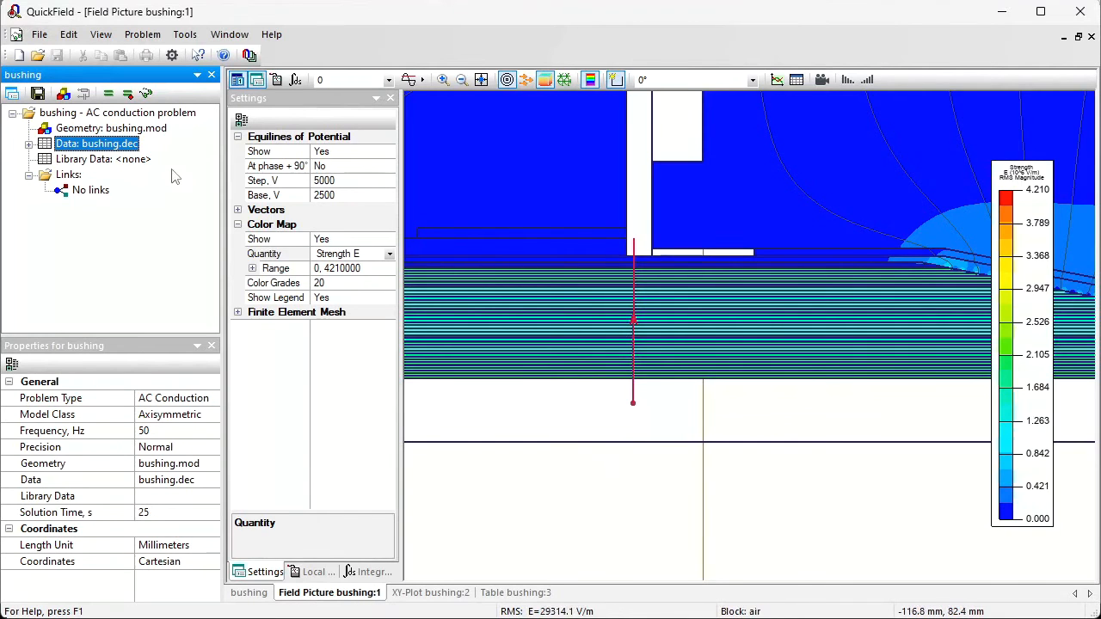
{"action": "left_click", "coordinate": [29, 144]}
{"action": "scroll", "coordinate": [204, 324], "scroll_direction": "down", "scroll_amount": 5}
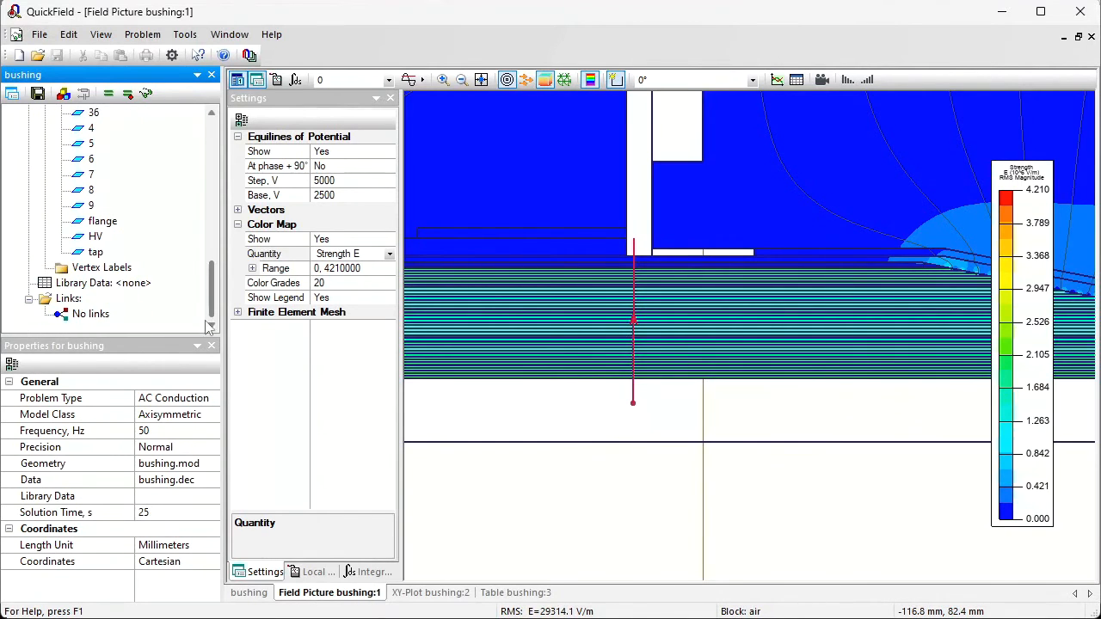
{"action": "double_click", "coordinate": [89, 239]}
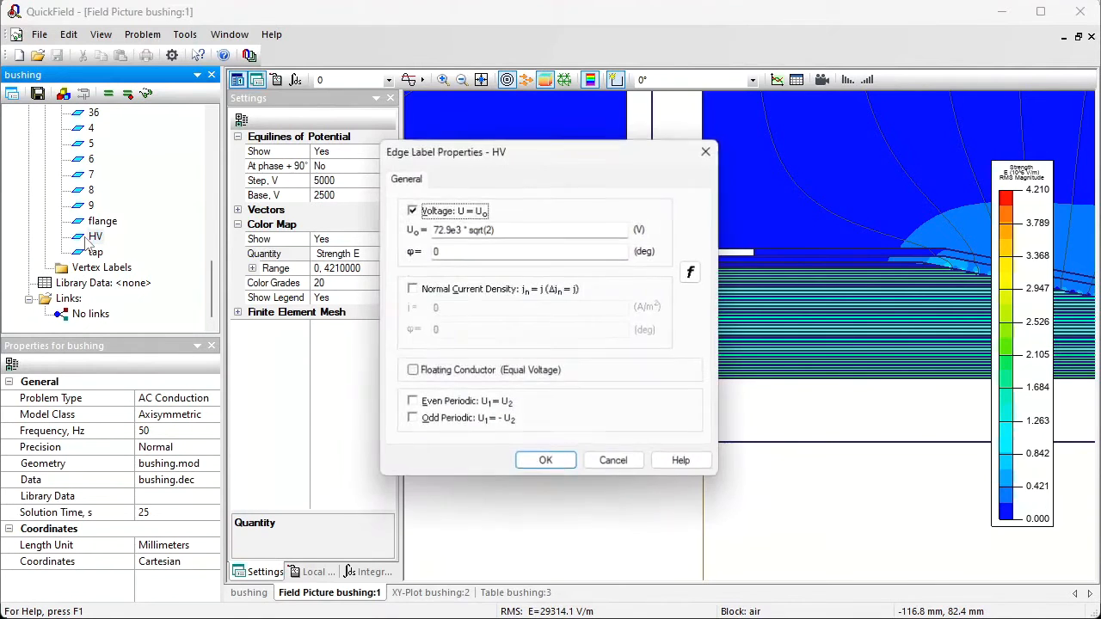
{"action": "double_click", "coordinate": [463, 230]}
{"action": "type", "text": "500"}
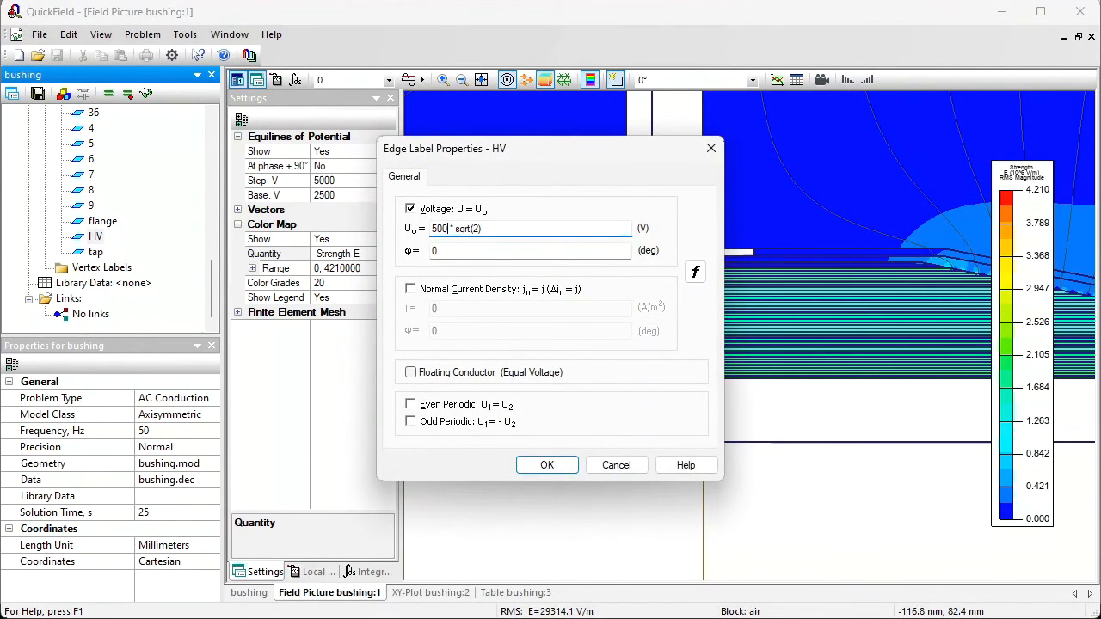
{"action": "key", "text": "Return"}
Check the voltage definition of the tap edge label
{"action": "left_click", "coordinate": [95, 269]}
{"action": "double_click", "coordinate": [90, 269]}
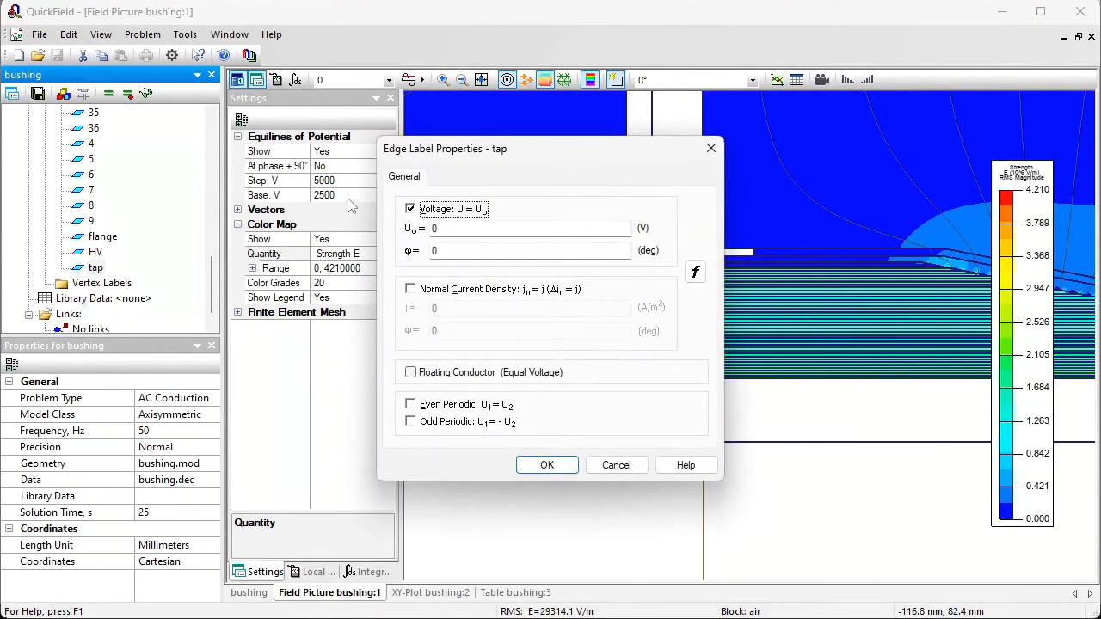
{"action": "left_click", "coordinate": [549, 466]}
Remove the fixed voltage from the flange edge label and define it as a floating conductor with equal voltage
{"action": "left_click", "coordinate": [101, 238]}
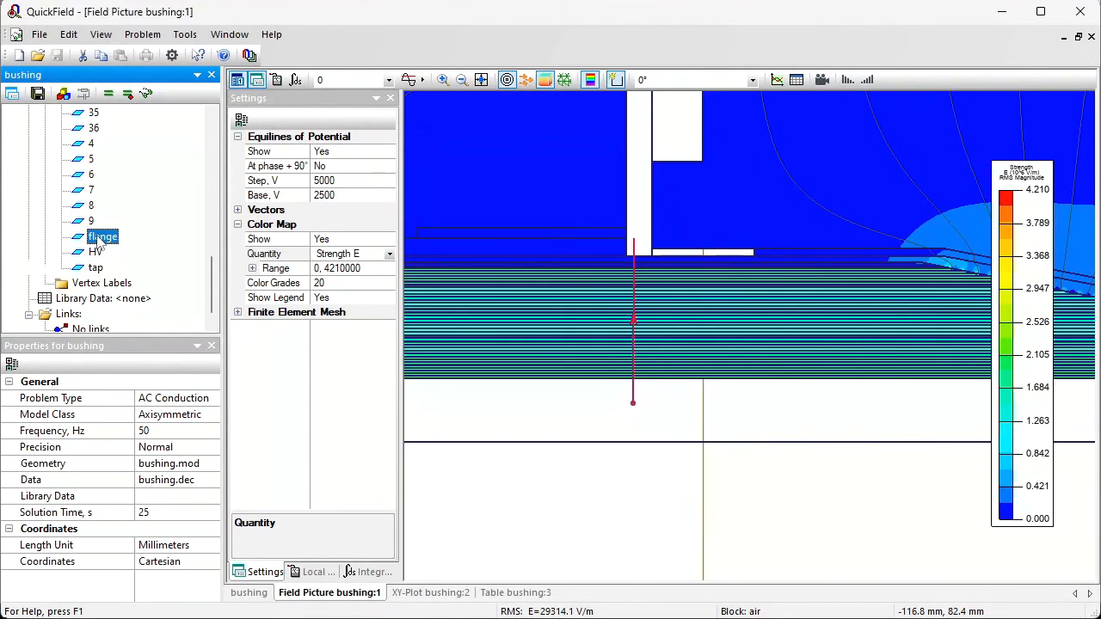
{"action": "double_click", "coordinate": [99, 241]}
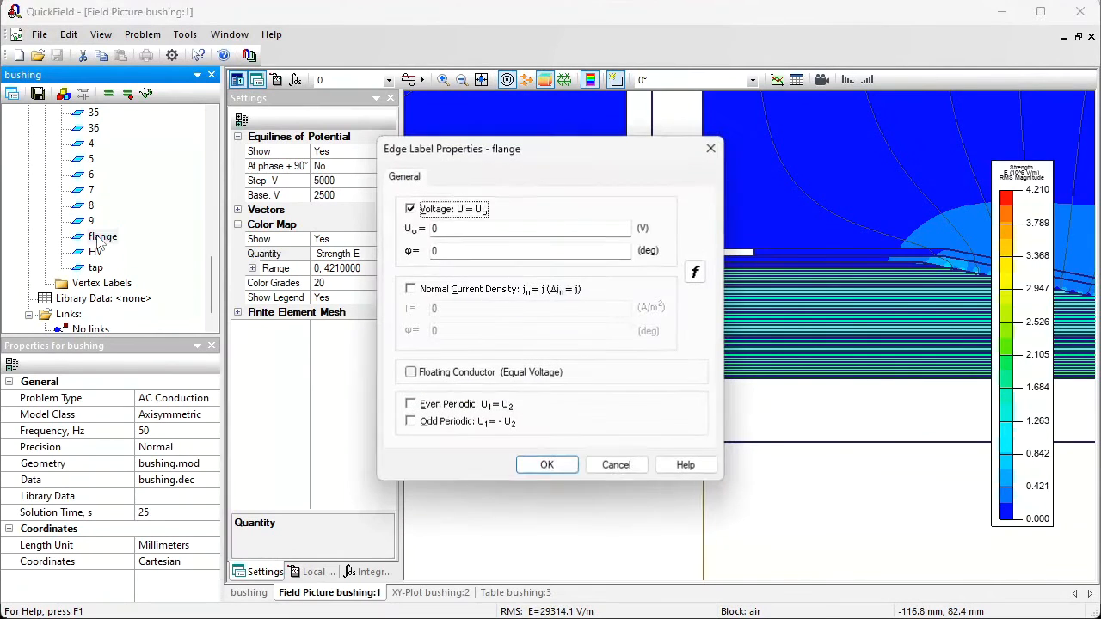
{"action": "left_click", "coordinate": [411, 210]}
{"action": "left_click", "coordinate": [410, 372]}
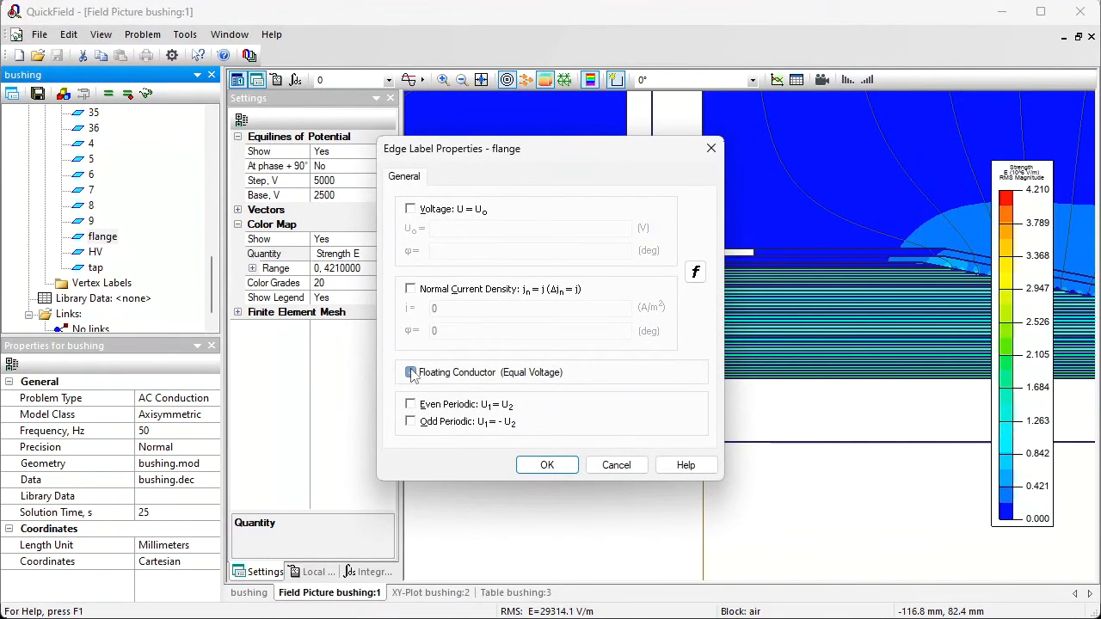
{"action": "left_click", "coordinate": [548, 464]}
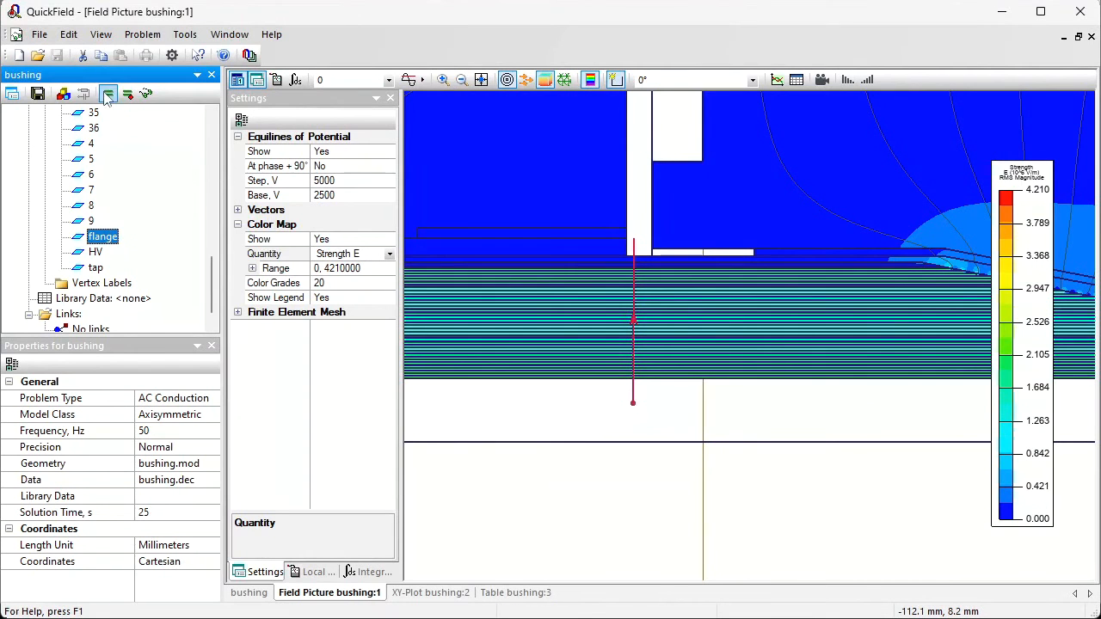
Save the modified data, solve the bushing problem again and display its results
{"action": "left_click", "coordinate": [108, 92]}
{"action": "left_click", "coordinate": [541, 368]}
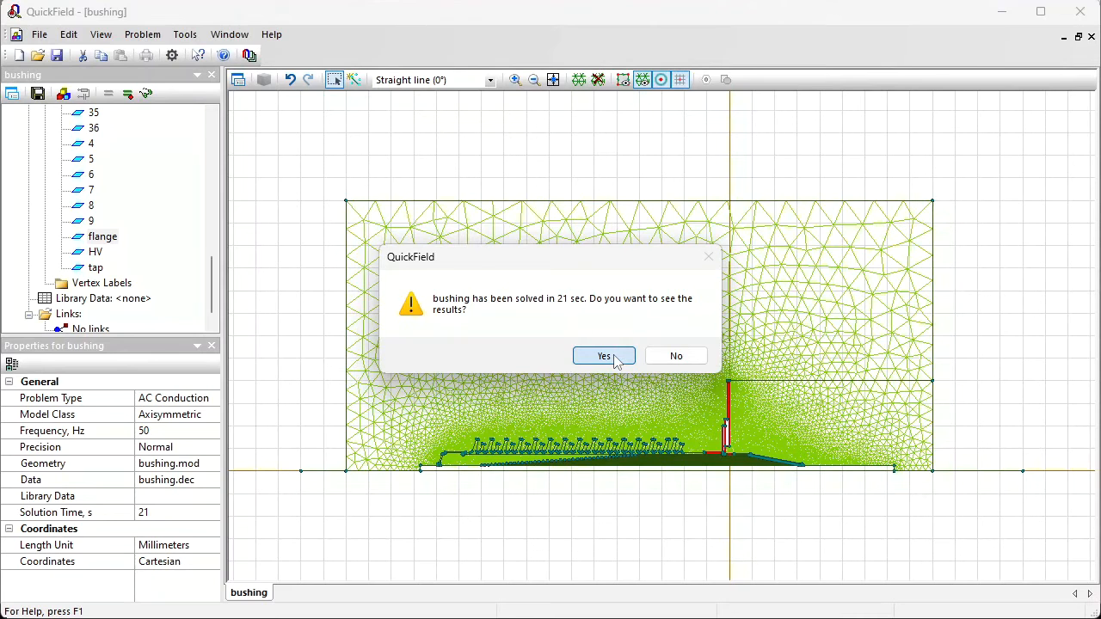
{"action": "left_click", "coordinate": [613, 358]}
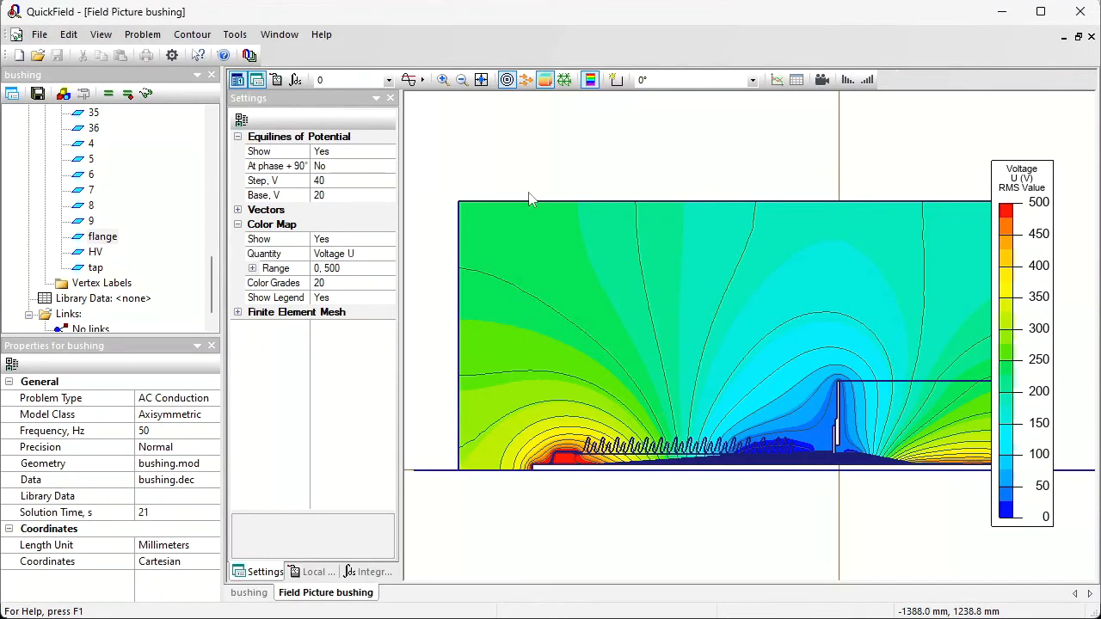
Build a closed contour along the outer boundary of the whole model, from the conductor's end around the oil and air regions
{"action": "left_click", "coordinate": [611, 91]}
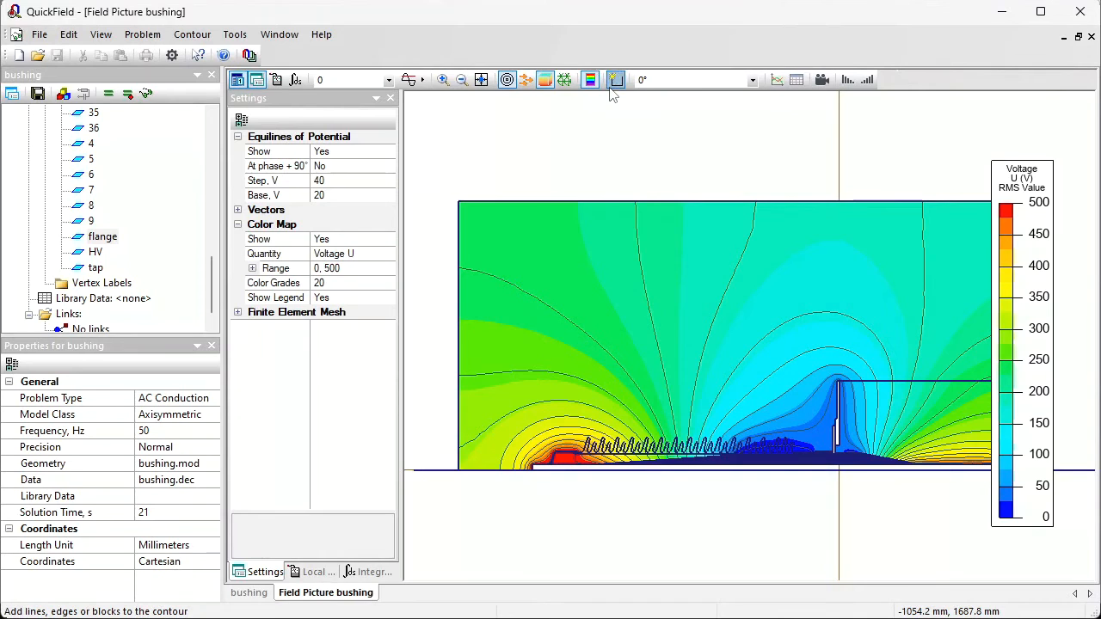
{"action": "left_click_drag", "start_coordinate": [1015, 230], "coordinate": [820, 302]}
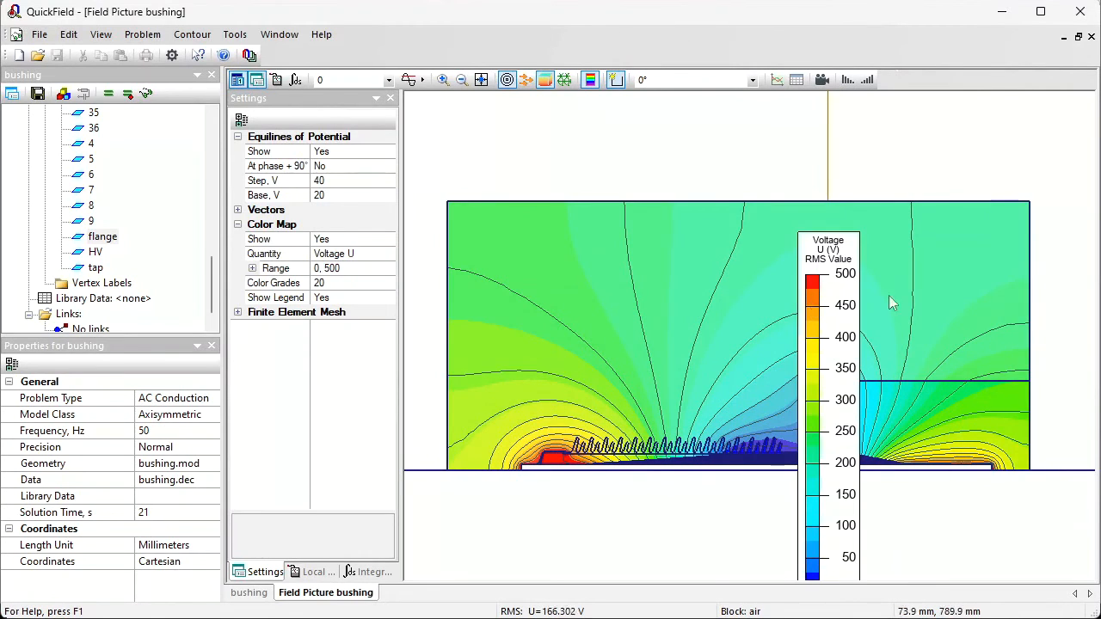
{"action": "left_click", "coordinate": [1008, 470]}
{"action": "left_click", "coordinate": [1028, 441]}
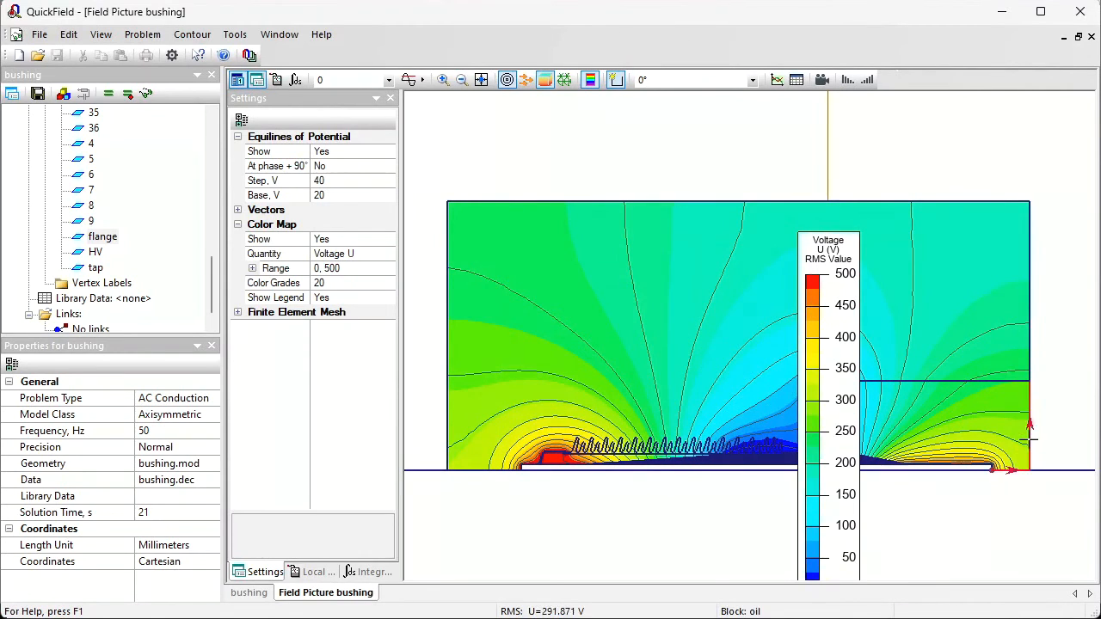
{"action": "left_click", "coordinate": [1029, 346]}
{"action": "left_click", "coordinate": [931, 201]}
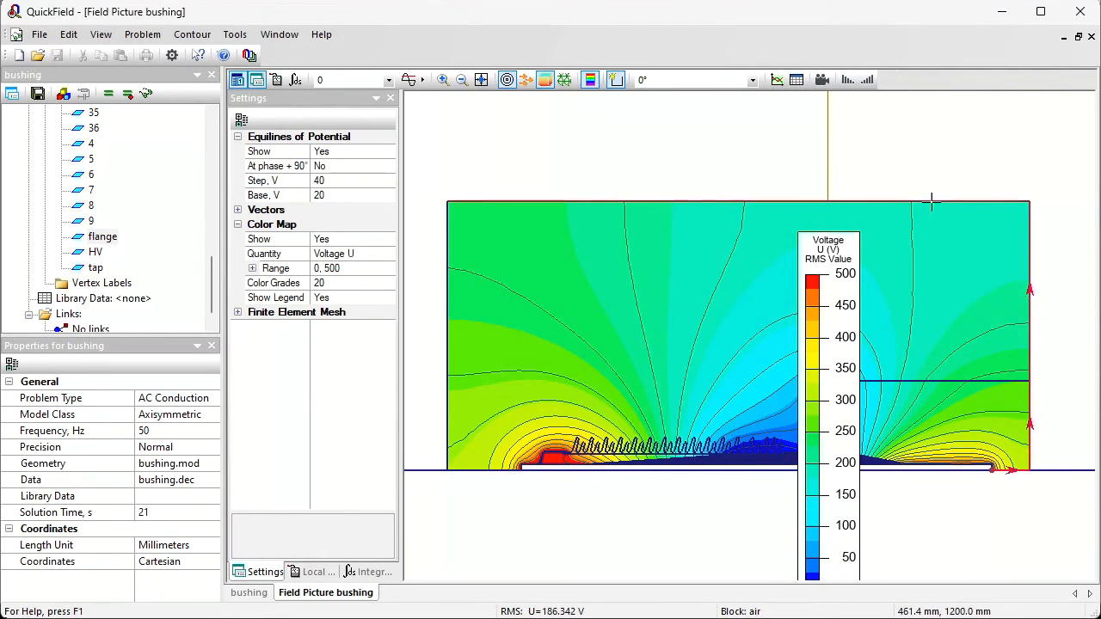
{"action": "left_click", "coordinate": [448, 307]}
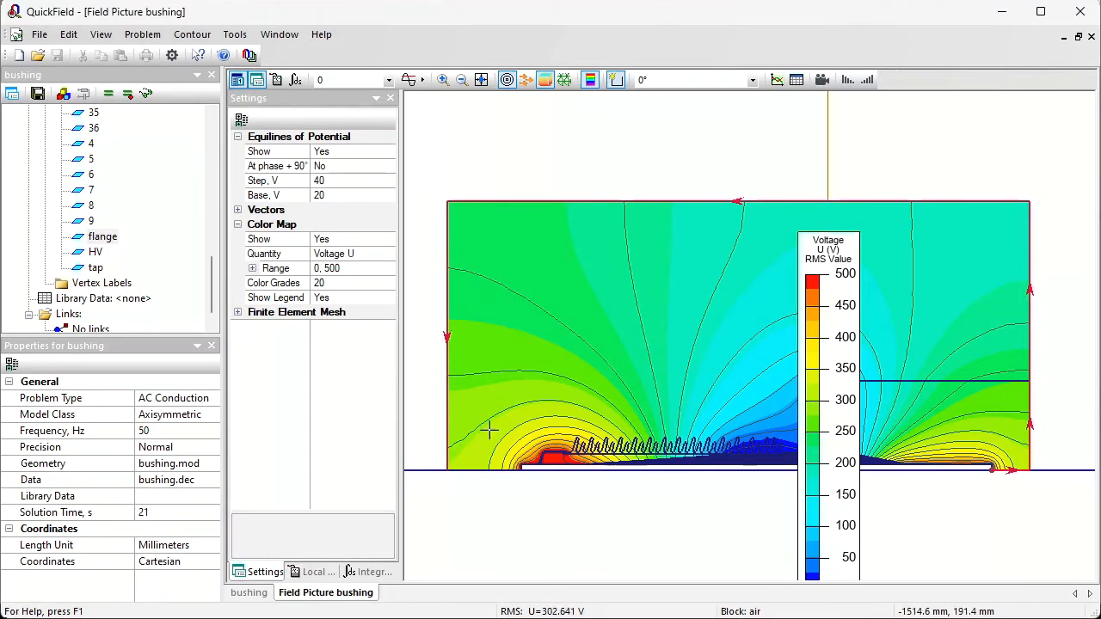
{"action": "left_click", "coordinate": [498, 470]}
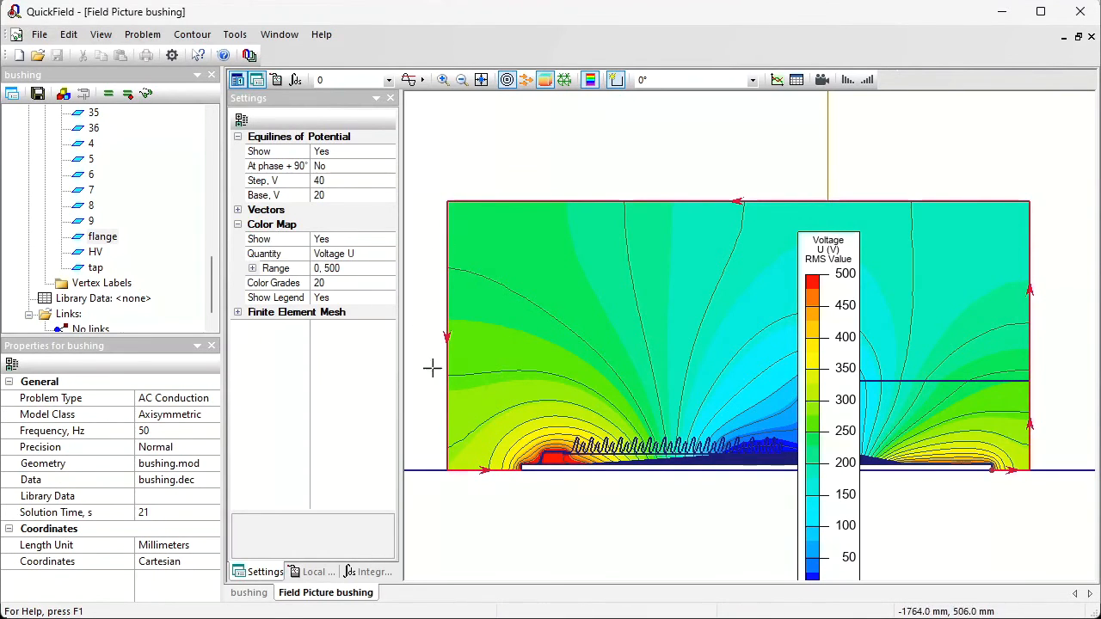
{"action": "left_click", "coordinate": [192, 34]}
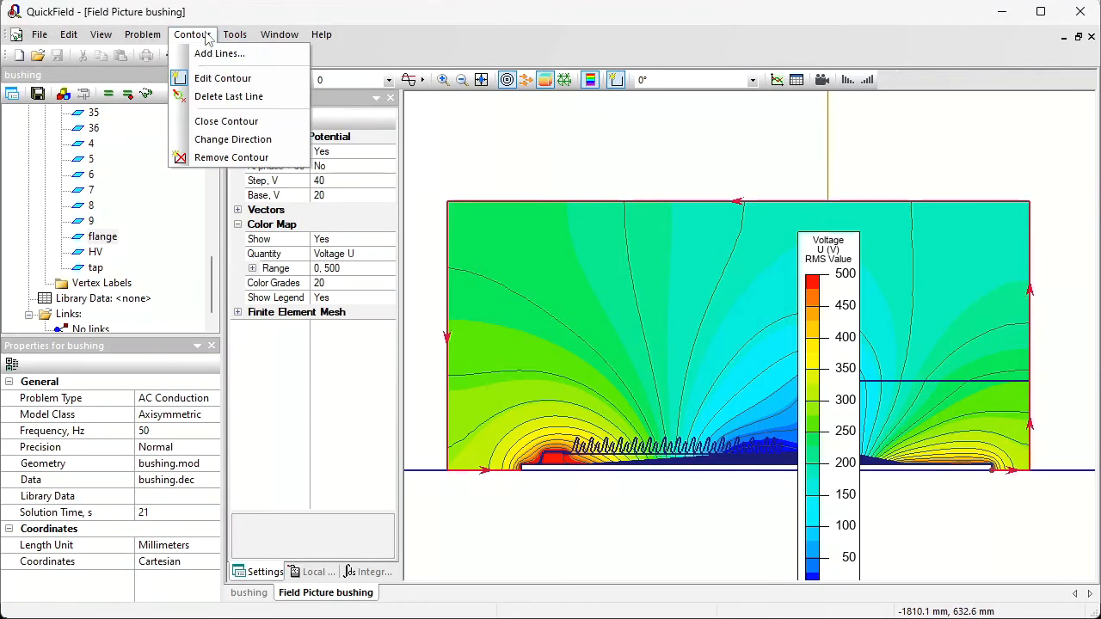
{"action": "left_click", "coordinate": [225, 123]}
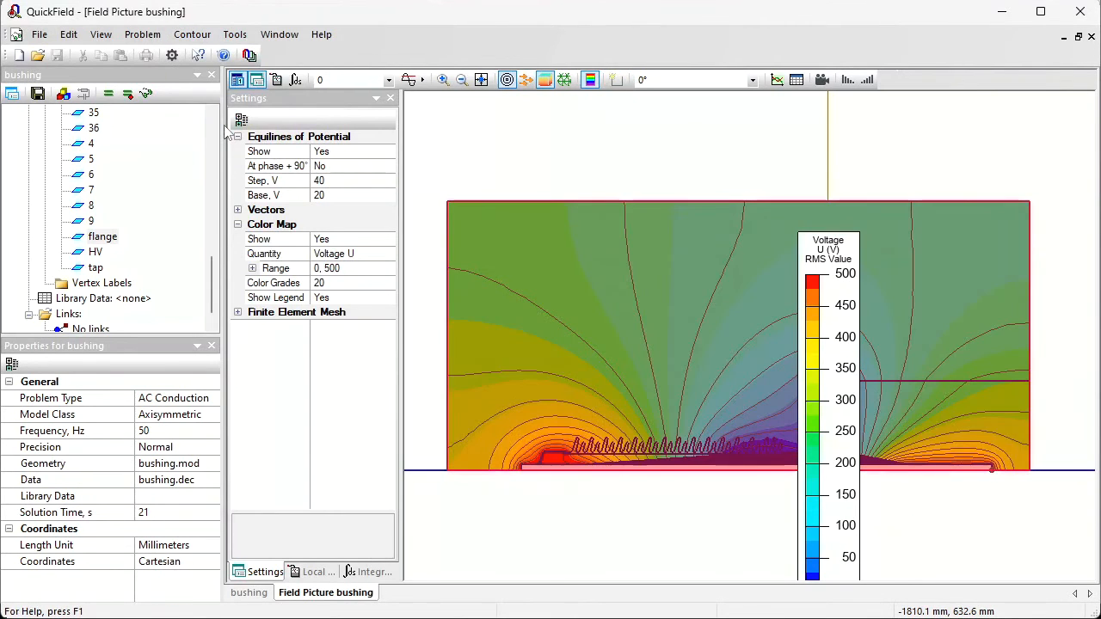
Calculate the integral quantities for the closed contour and copy the electric field energy W
{"action": "left_click", "coordinate": [368, 573]}
{"action": "left_click", "coordinate": [252, 296]}
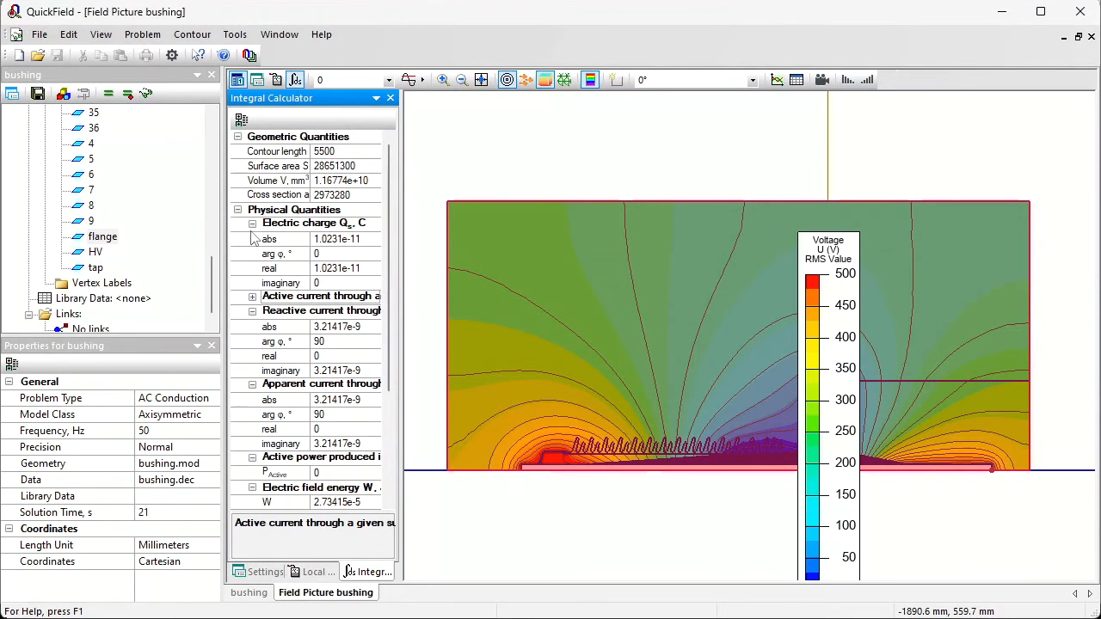
{"action": "left_click", "coordinate": [252, 223]}
{"action": "left_click", "coordinate": [253, 253]}
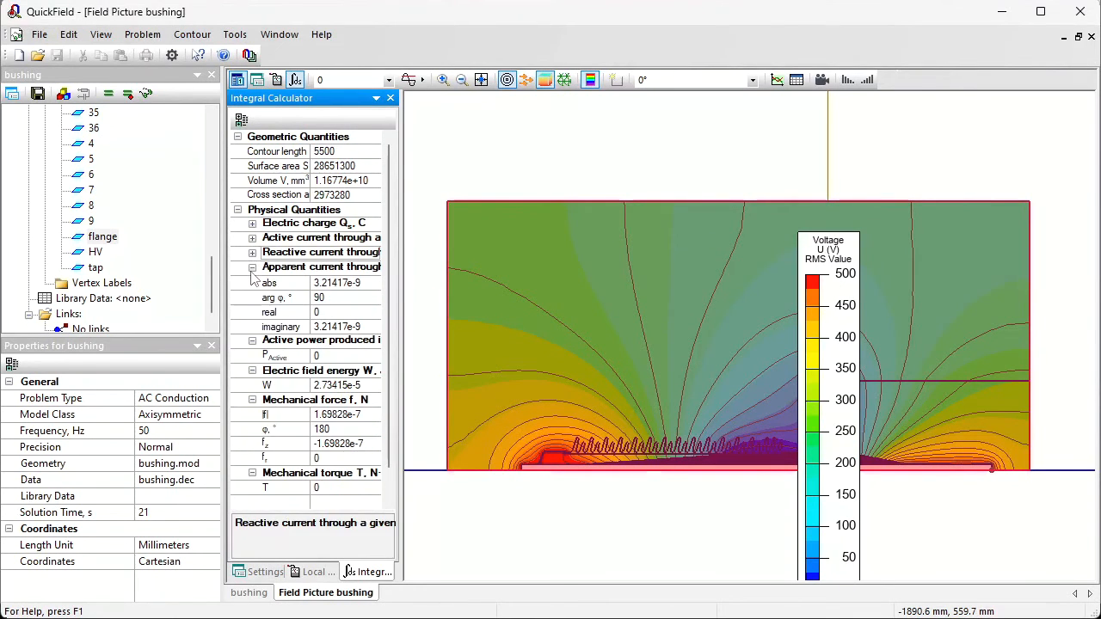
{"action": "left_click", "coordinate": [252, 267]}
{"action": "left_click", "coordinate": [253, 282]}
{"action": "left_click", "coordinate": [379, 312]}
{"action": "left_click_drag", "start_coordinate": [377, 312], "coordinate": [310, 315]}
{"action": "key", "text": "ctrl+c"}
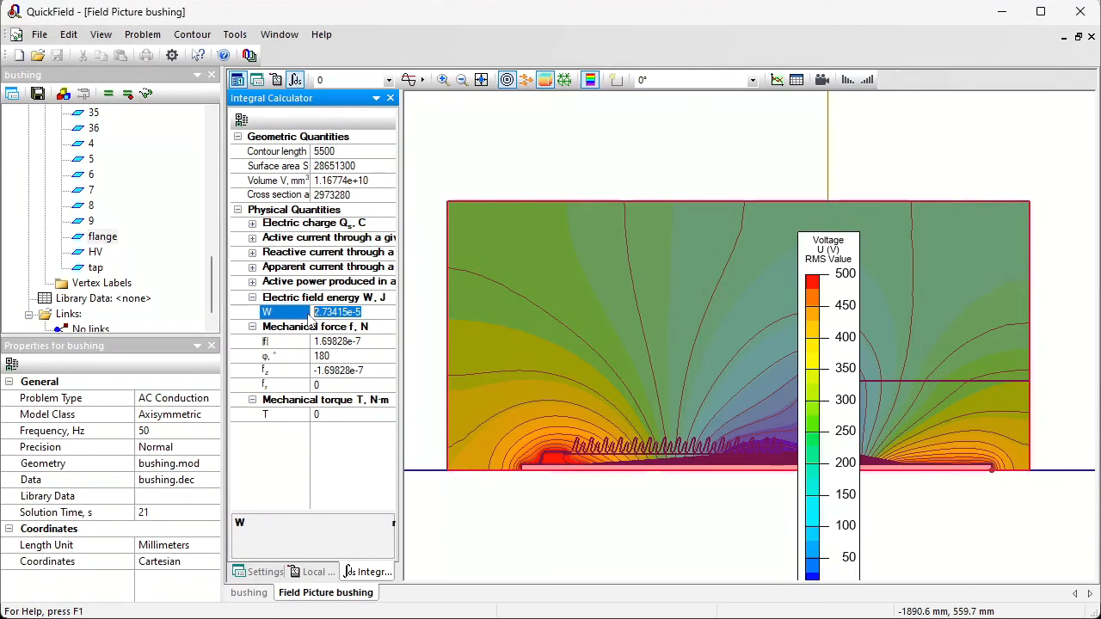
Switch to the spreadsheet and fill the Tap-conductor row with the copied energy and a potential difference of 500
{"action": "key", "text": "alt+Tab"}
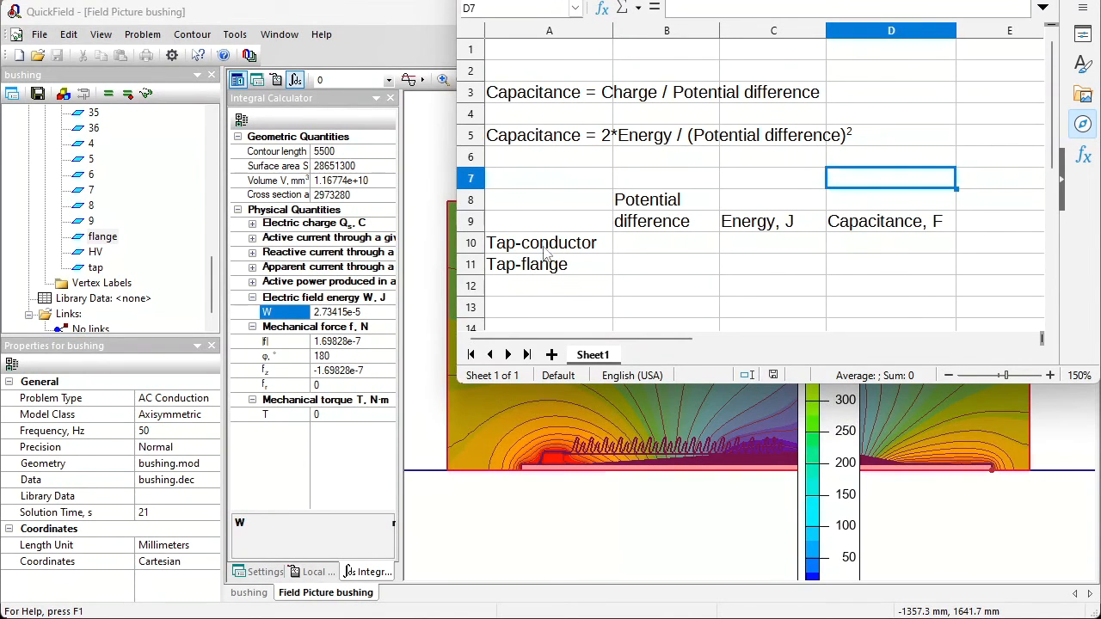
{"action": "left_click", "coordinate": [752, 247]}
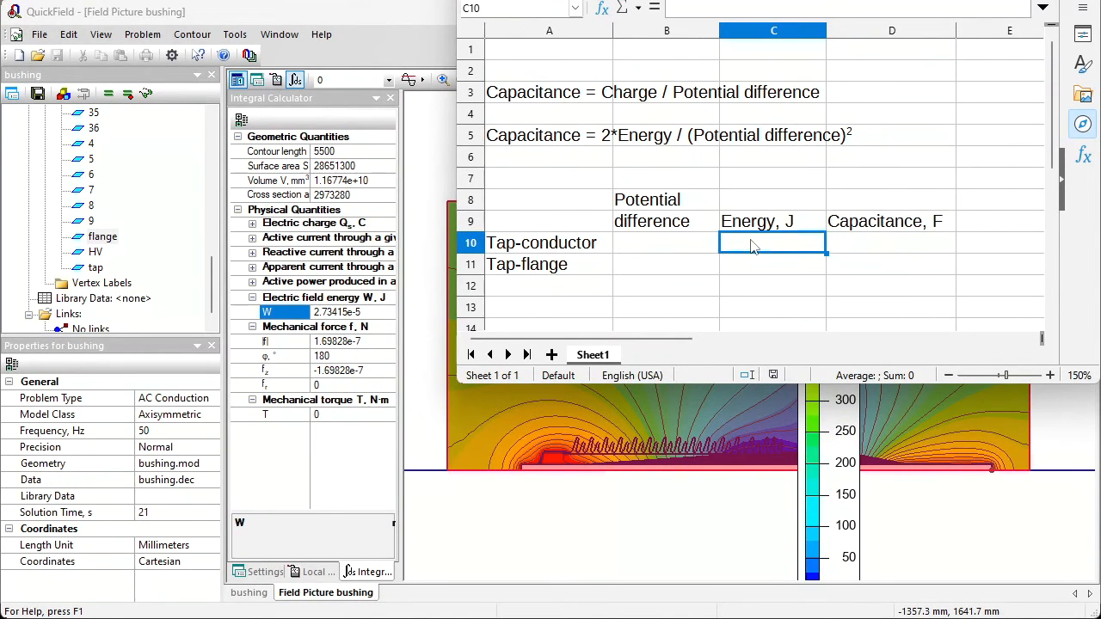
{"action": "key", "text": "ctrl+v"}
{"action": "left_click", "coordinate": [658, 248]}
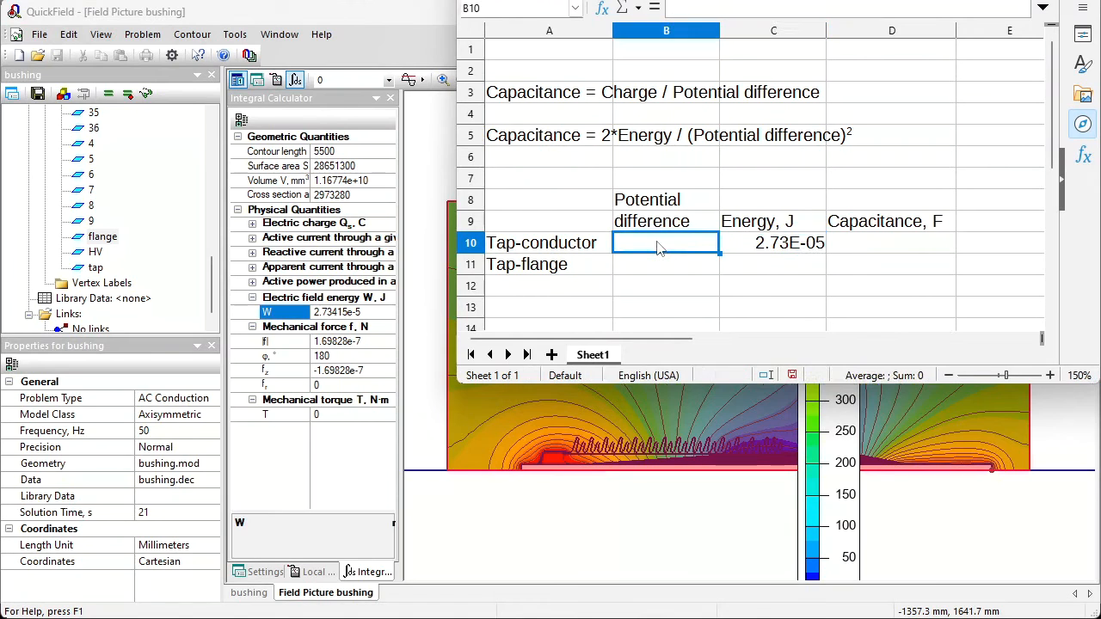
{"action": "type", "text": "500"}
{"action": "key", "text": "Return"}
Calculate the Tap-conductor capacitance in D10 with the formula =2*C10/B10/B10
{"action": "key", "text": "Up"}
{"action": "key", "text": "Right"}
{"action": "key", "text": "Right"}
{"action": "type", "text": "="}
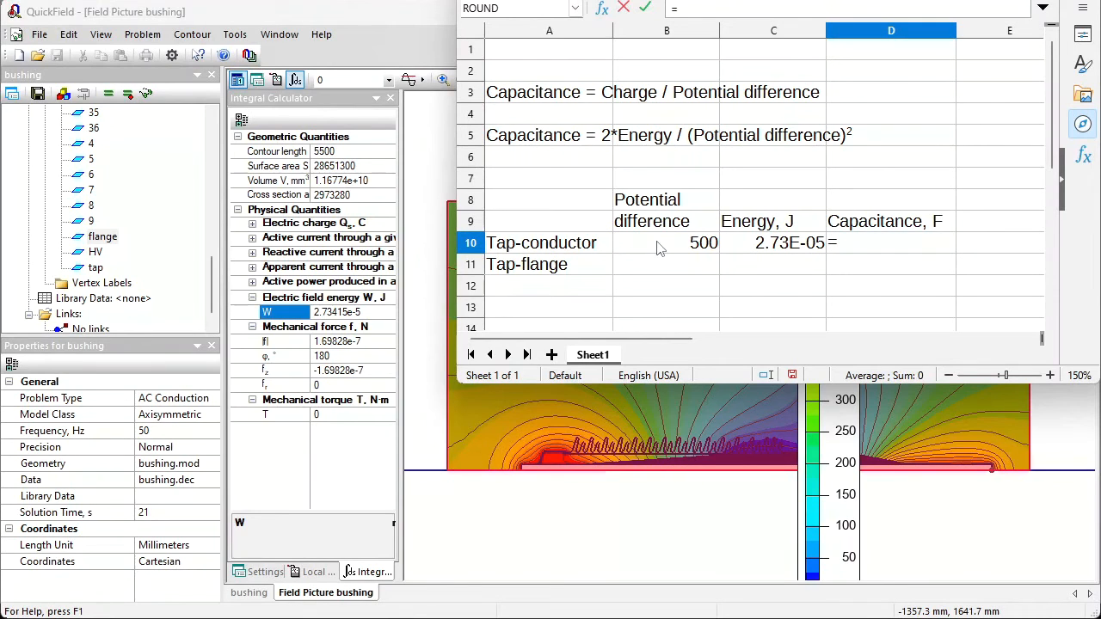
{"action": "type", "text": "2*"}
{"action": "left_click", "coordinate": [770, 248]}
{"action": "type", "text": "/"}
{"action": "left_click", "coordinate": [675, 248]}
{"action": "type", "text": "/"}
{"action": "left_click", "coordinate": [676, 248]}
{"action": "key", "text": "Return"}
{"action": "key", "text": "Up"}
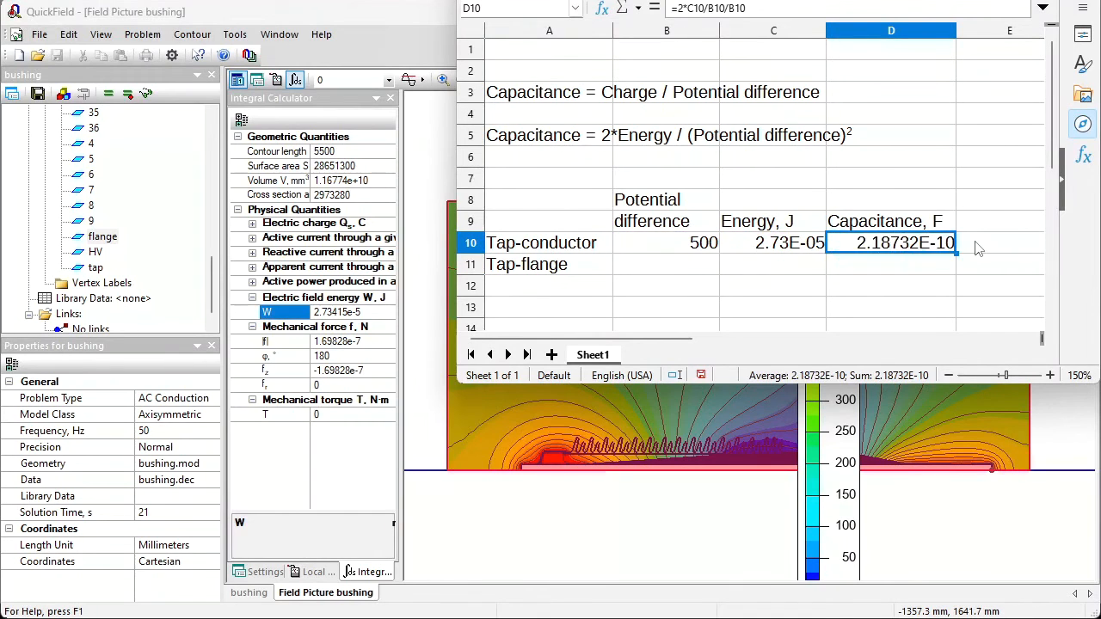
Note the Tap-conductor capacitance as 218 pF in E10 and go to the Tap-flange row
{"action": "key", "text": "Right"}
{"action": "type", "text": "218 p"}
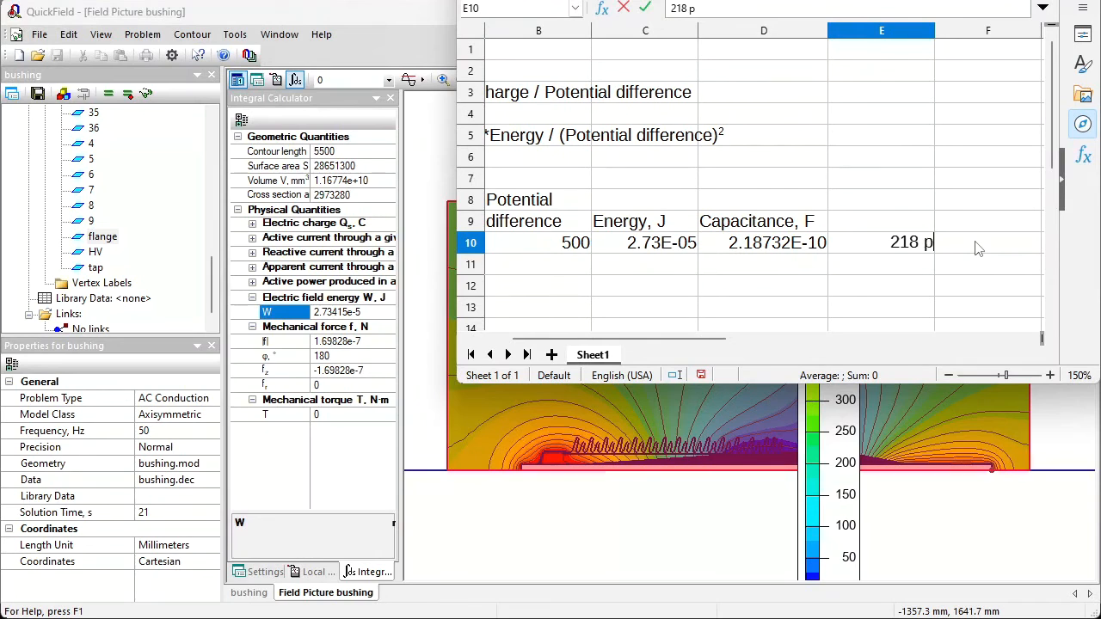
{"action": "type", "text": "F"}
{"action": "key", "text": "Return"}
{"action": "key", "text": "Left"}
{"action": "key", "text": "Left"}
{"action": "key", "text": "Left"}
{"action": "key", "text": "Left"}
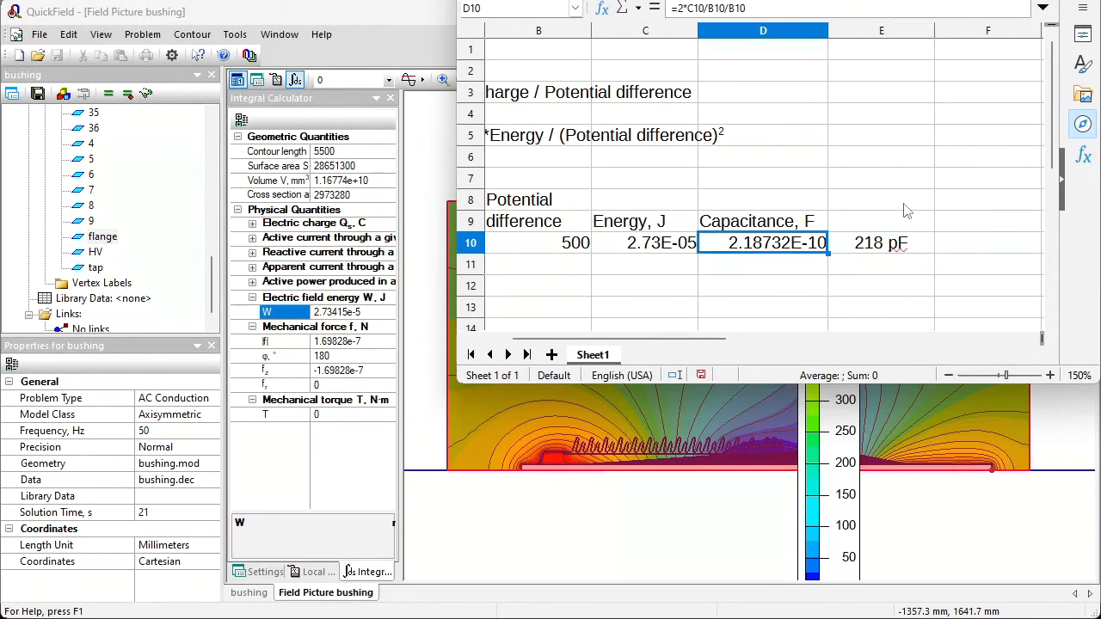
{"action": "key", "text": "Down"}
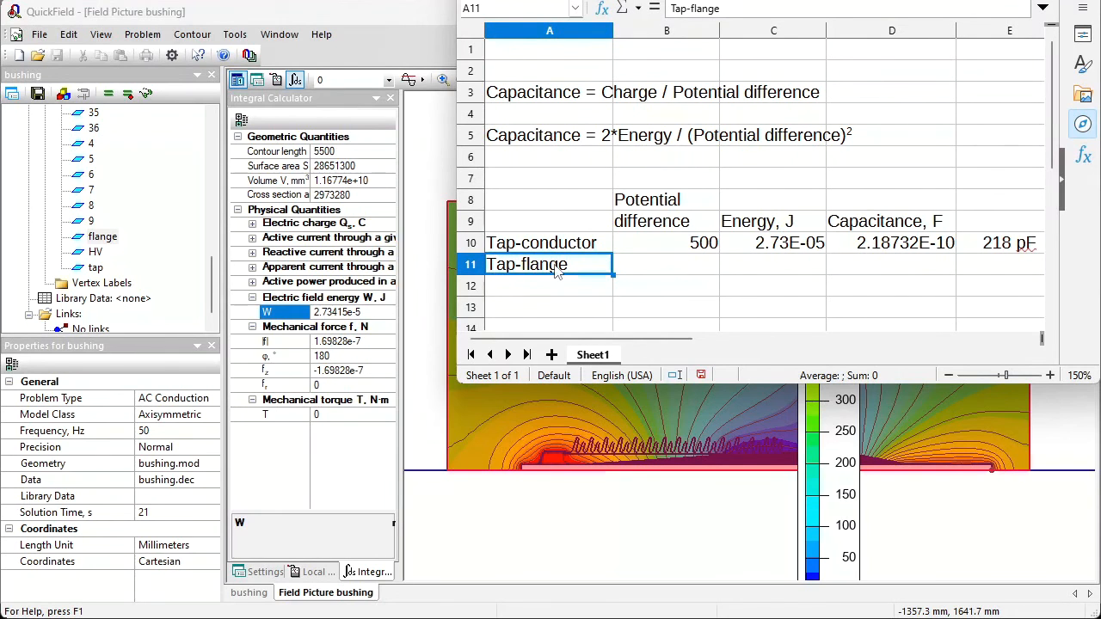
Switch back to QuickField and remove the fixed voltage from the HV edge label
{"action": "left_click", "coordinate": [89, 262]}
{"action": "double_click", "coordinate": [95, 253]}
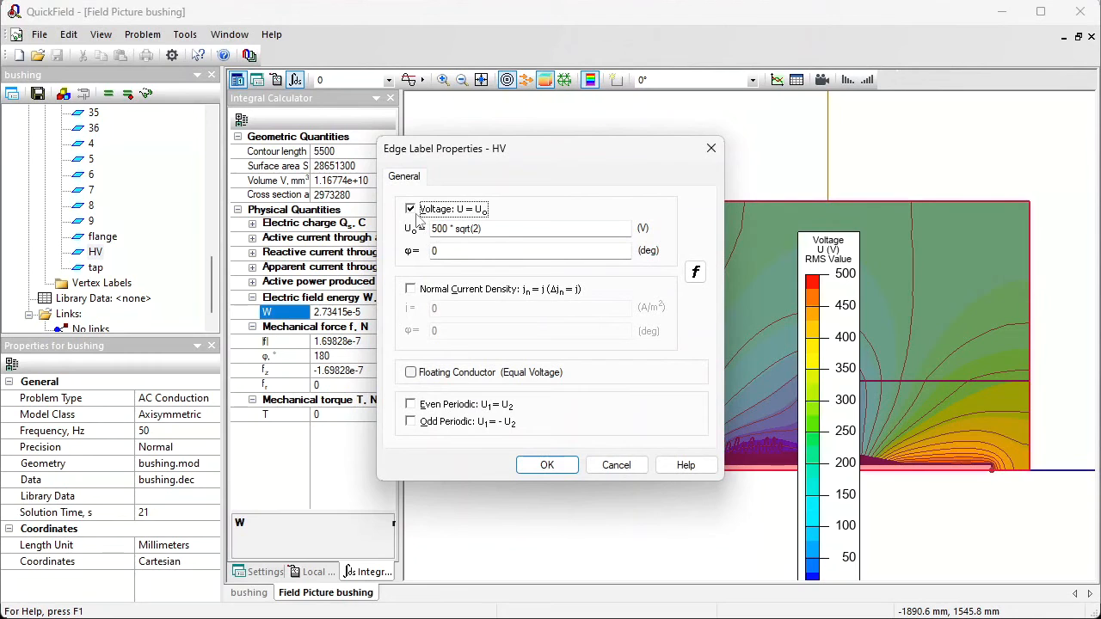
{"action": "left_click", "coordinate": [410, 209]}
{"action": "key", "text": "Return"}
Set the tap edge label's voltage to 500 * sqrt(2) V
{"action": "left_click", "coordinate": [94, 268]}
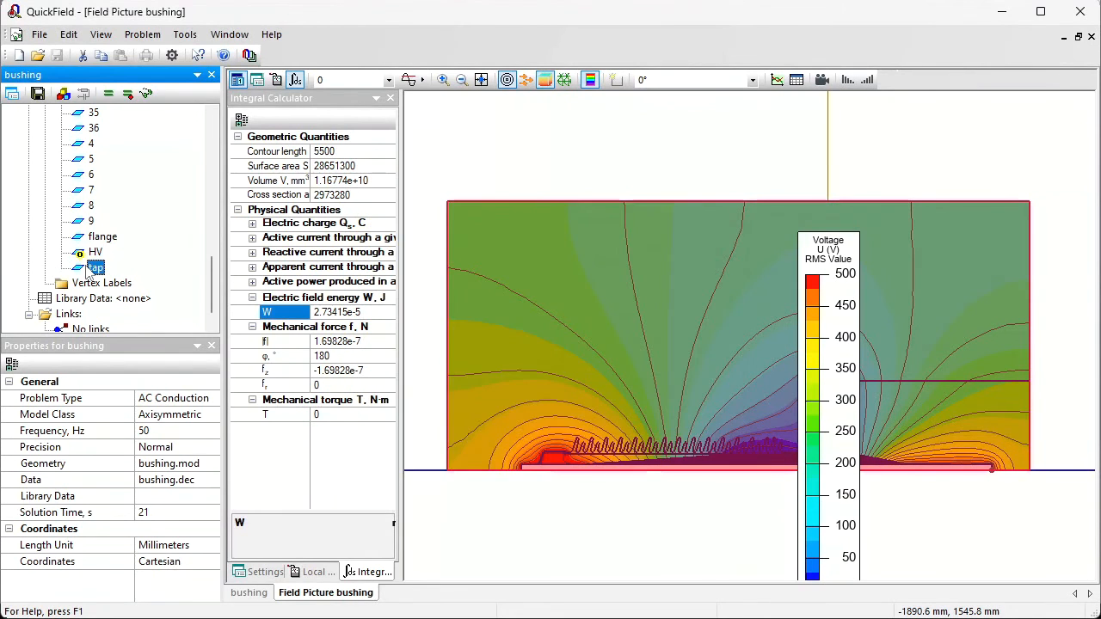
{"action": "double_click", "coordinate": [91, 269]}
{"action": "type", "text": "220*sqrt(2)"}
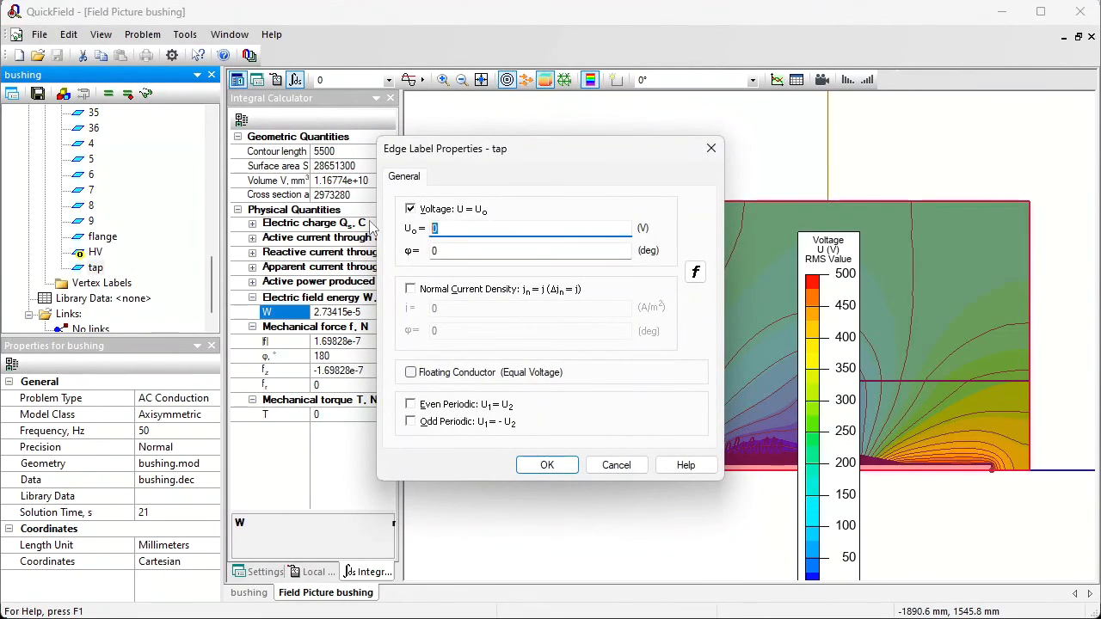
{"action": "left_click", "coordinate": [555, 468]}
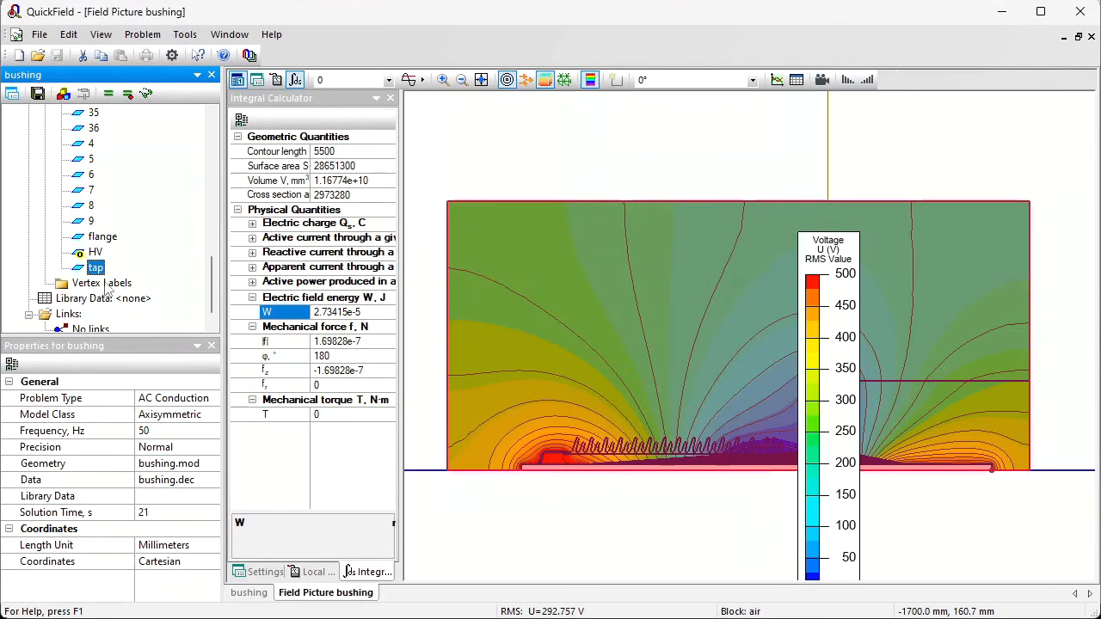
Define the flange edge label with a fixed voltage of 0 V instead of a floating conductor
{"action": "double_click", "coordinate": [85, 237]}
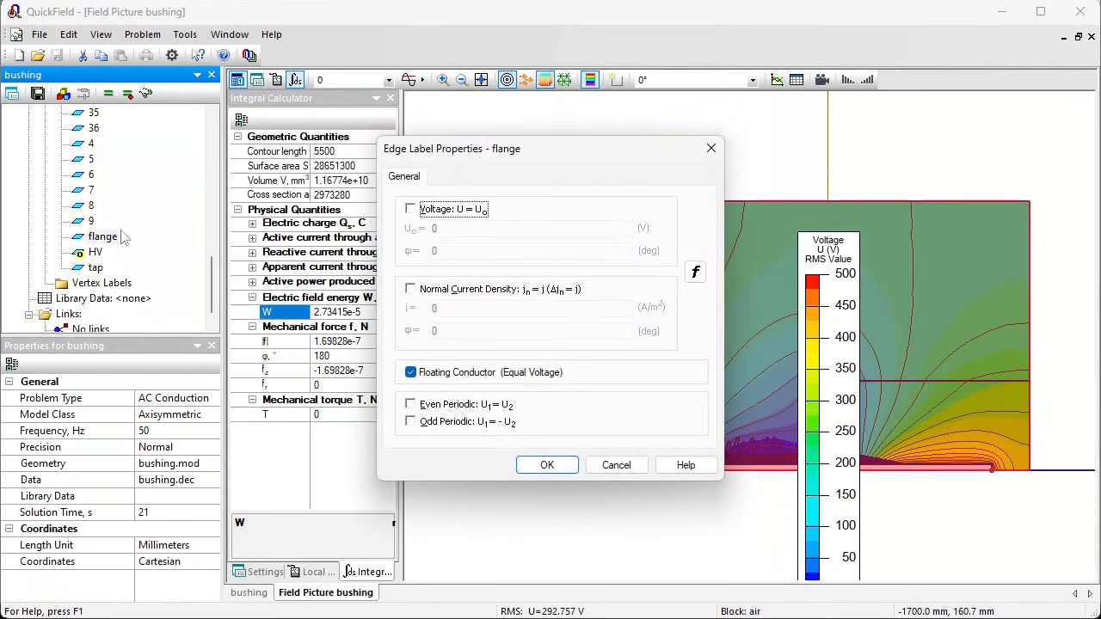
{"action": "left_click", "coordinate": [421, 209]}
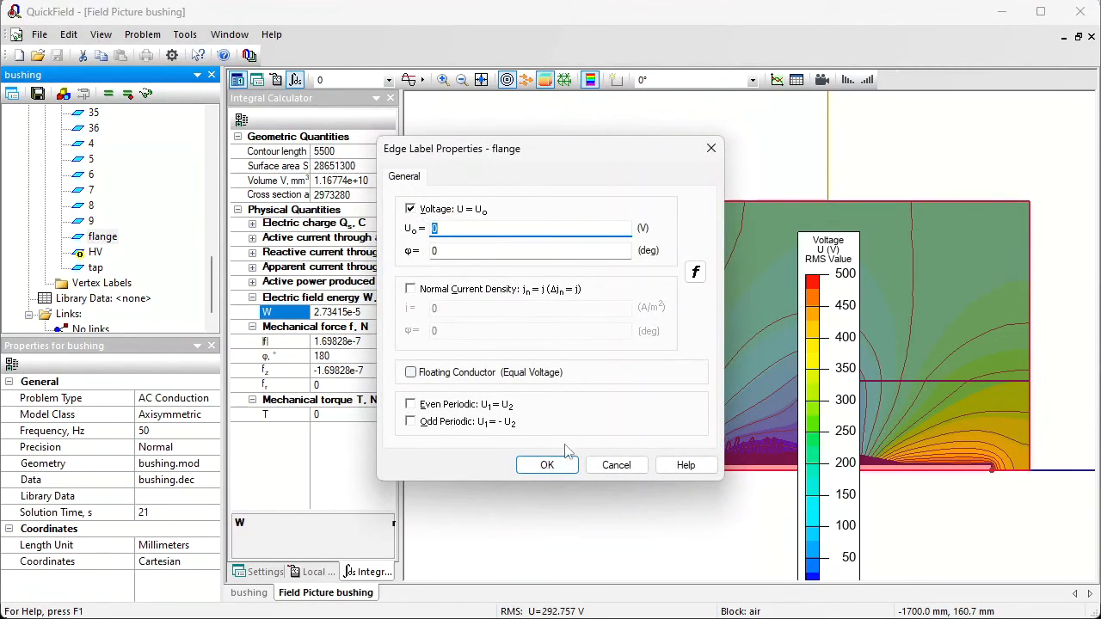
{"action": "left_click", "coordinate": [548, 466]}
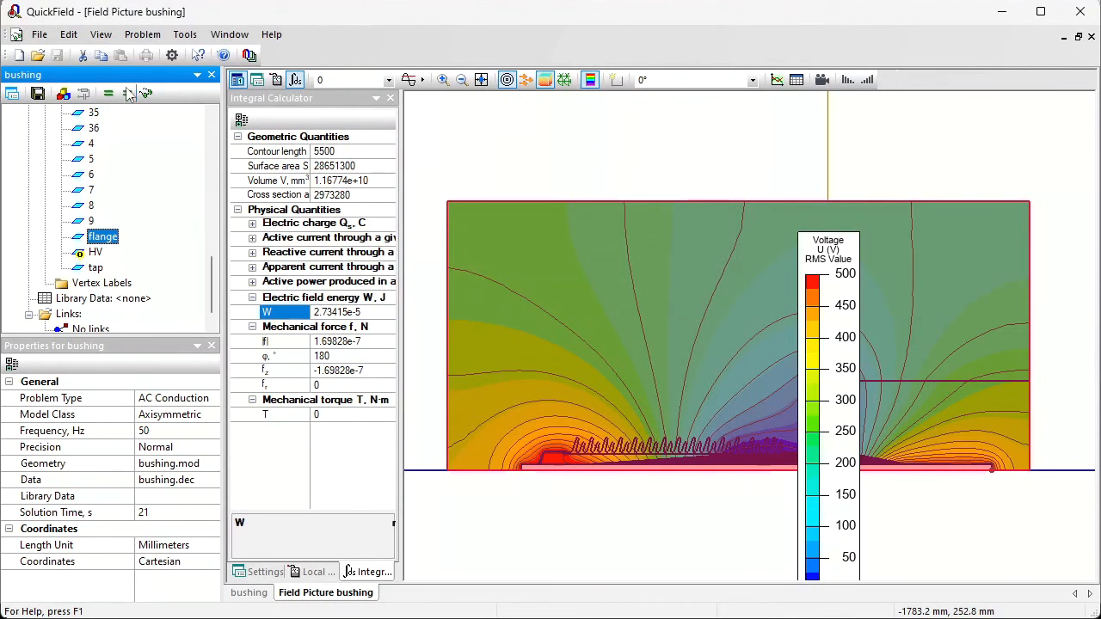
Save the changed edge label data, re-solve the problem and open the new field picture
{"action": "left_click", "coordinate": [107, 93]}
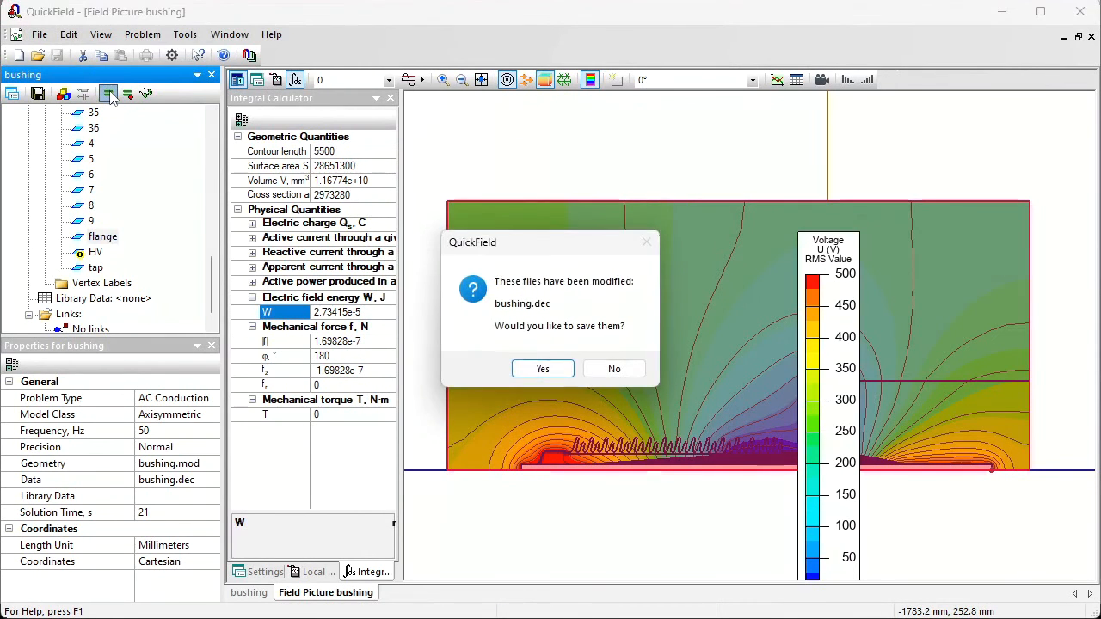
{"action": "key", "text": "Return"}
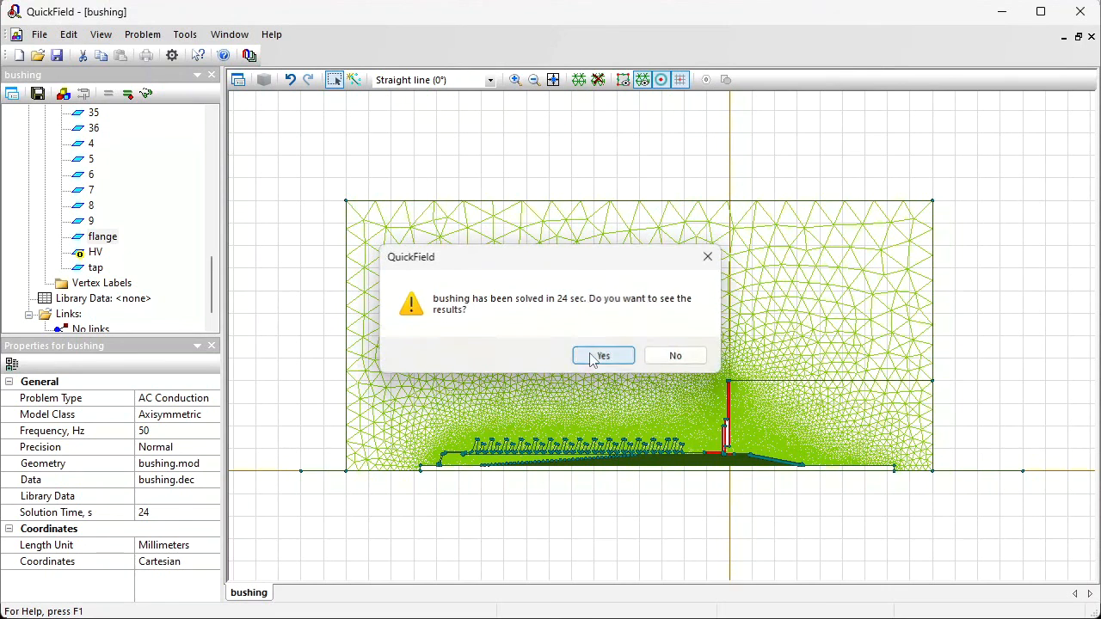
{"action": "left_click", "coordinate": [591, 360]}
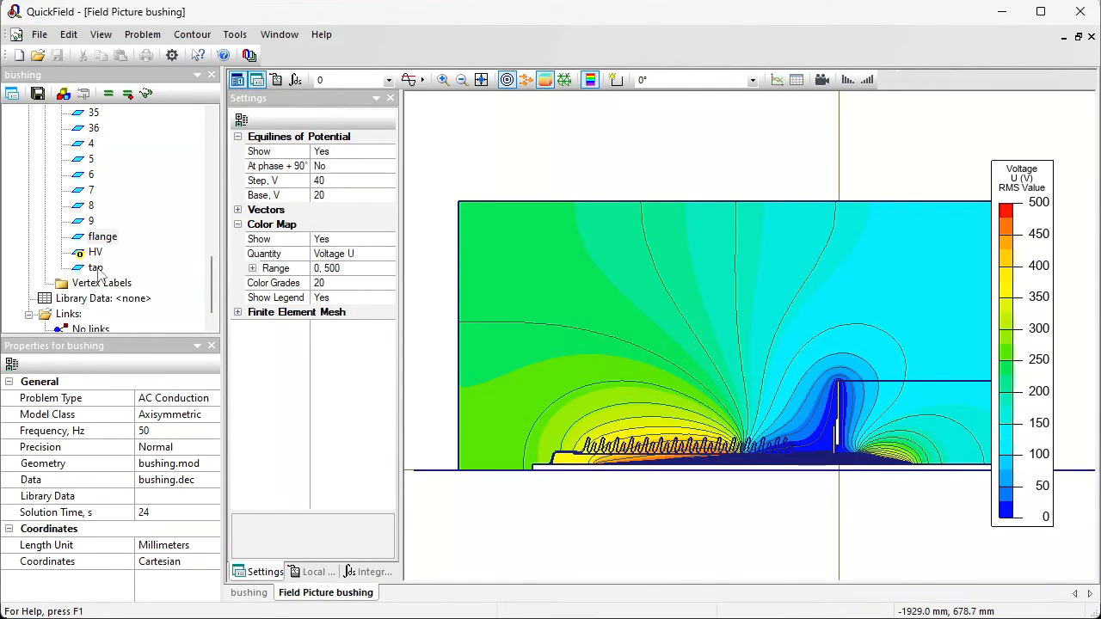
Examine the voltage distribution closely at the edge of the condenser core layers
{"action": "left_click", "coordinate": [443, 79]}
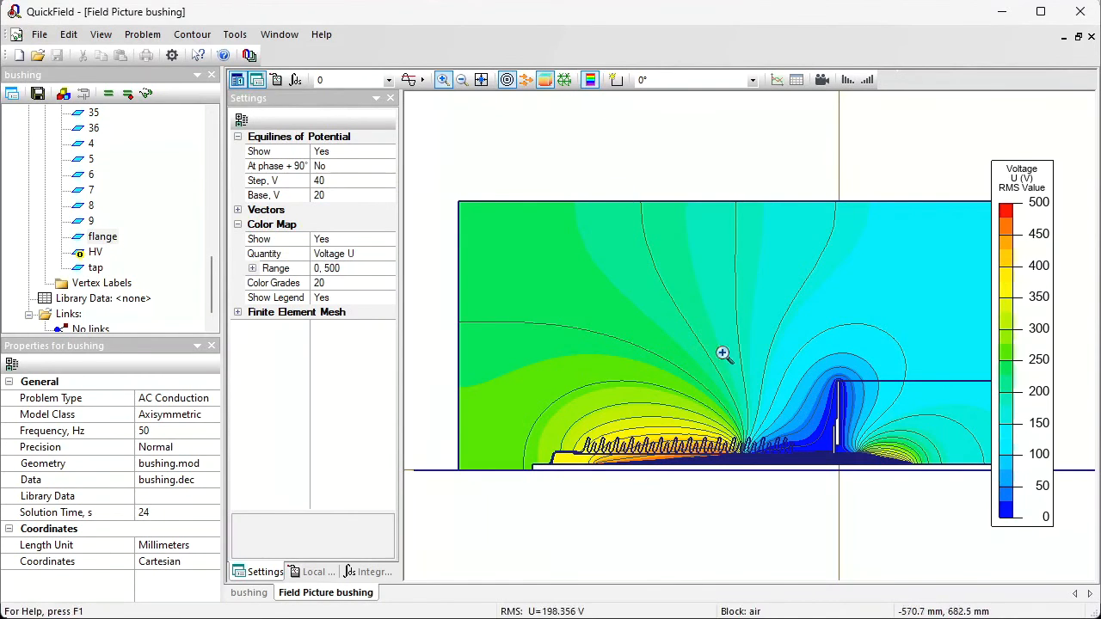
{"action": "left_click_drag", "start_coordinate": [704, 432], "coordinate": [654, 367]}
{"action": "left_click_drag", "start_coordinate": [625, 279], "coordinate": [799, 355]}
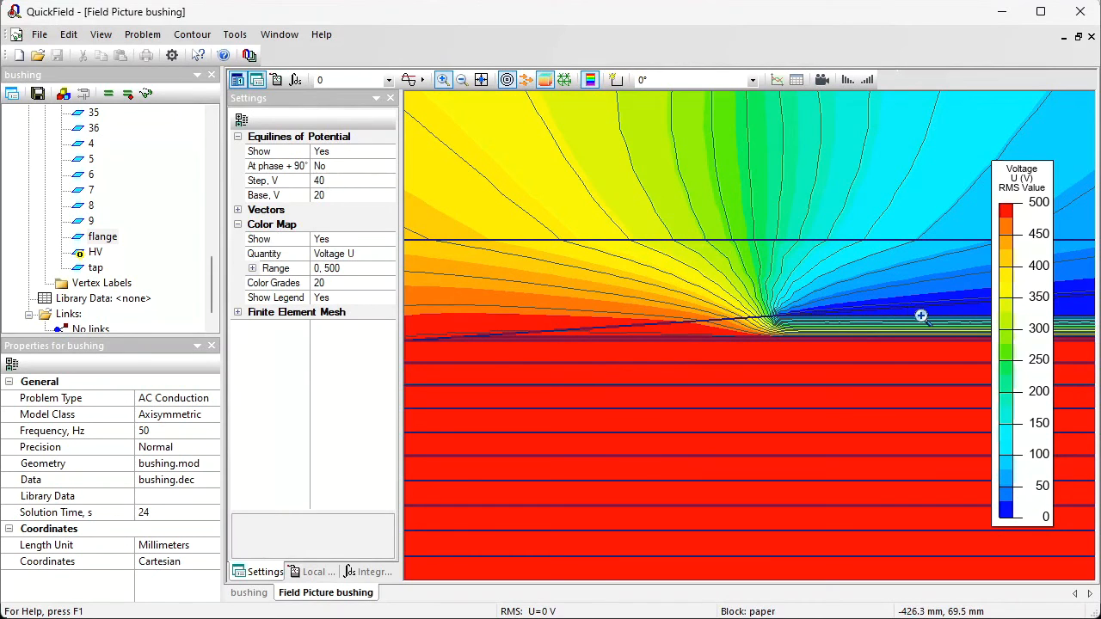
{"action": "left_click", "coordinate": [481, 80]}
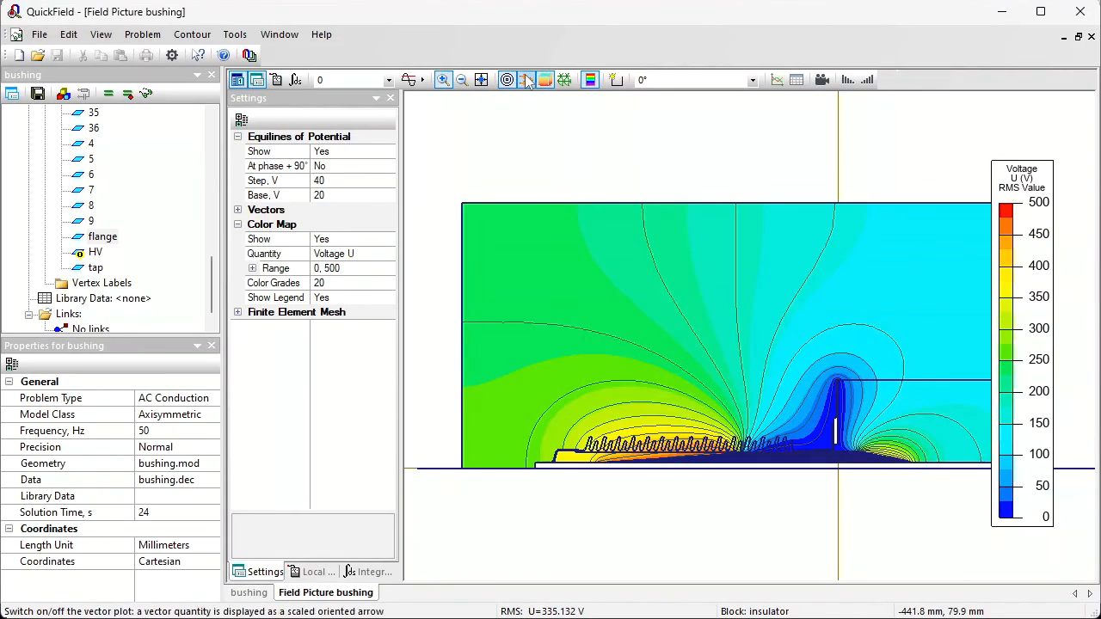
Build a closed integration contour around the whole model along its outer boundary, moving the voltage legend off the oil-side edge
{"action": "left_click", "coordinate": [616, 81]}
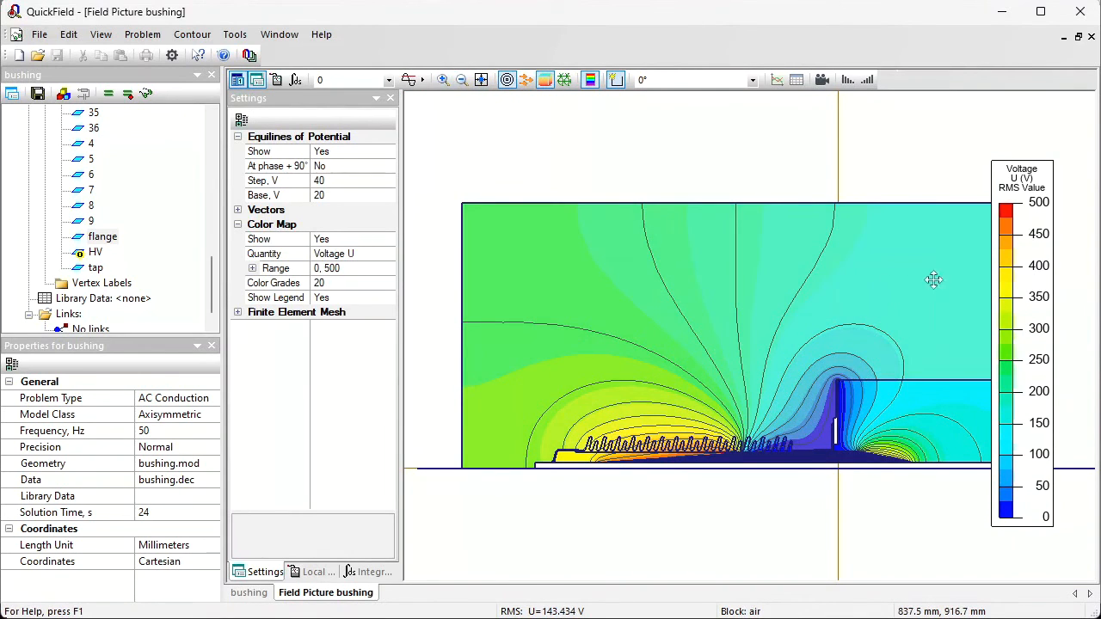
{"action": "left_click_drag", "start_coordinate": [1022, 272], "coordinate": [853, 287]}
{"action": "left_click", "coordinate": [1026, 469]}
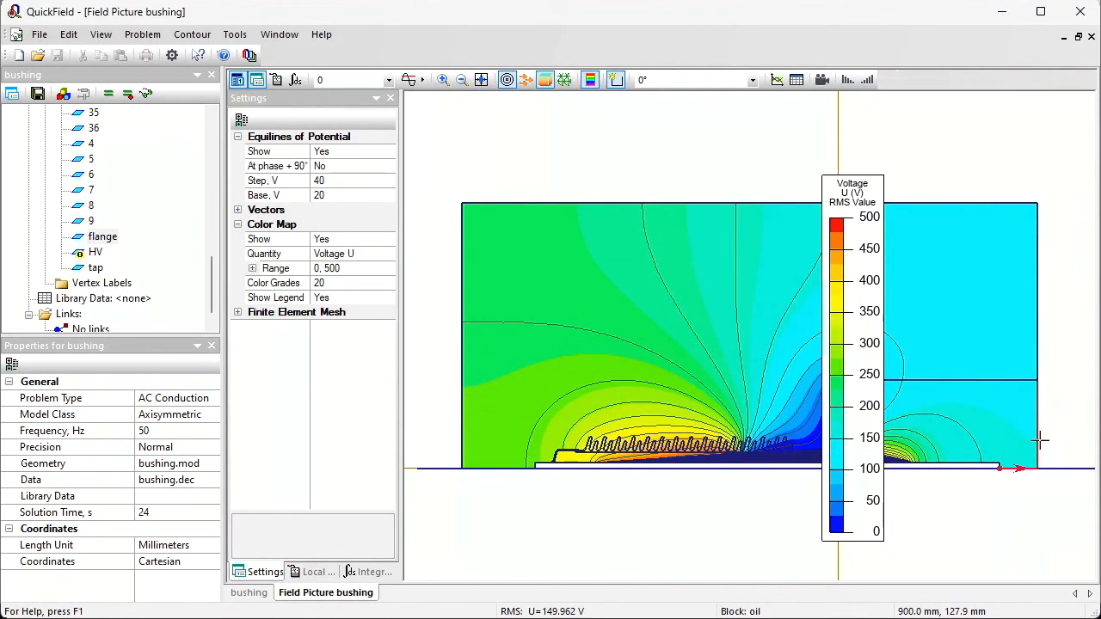
{"action": "left_click", "coordinate": [1039, 430]}
{"action": "left_click", "coordinate": [1038, 331]}
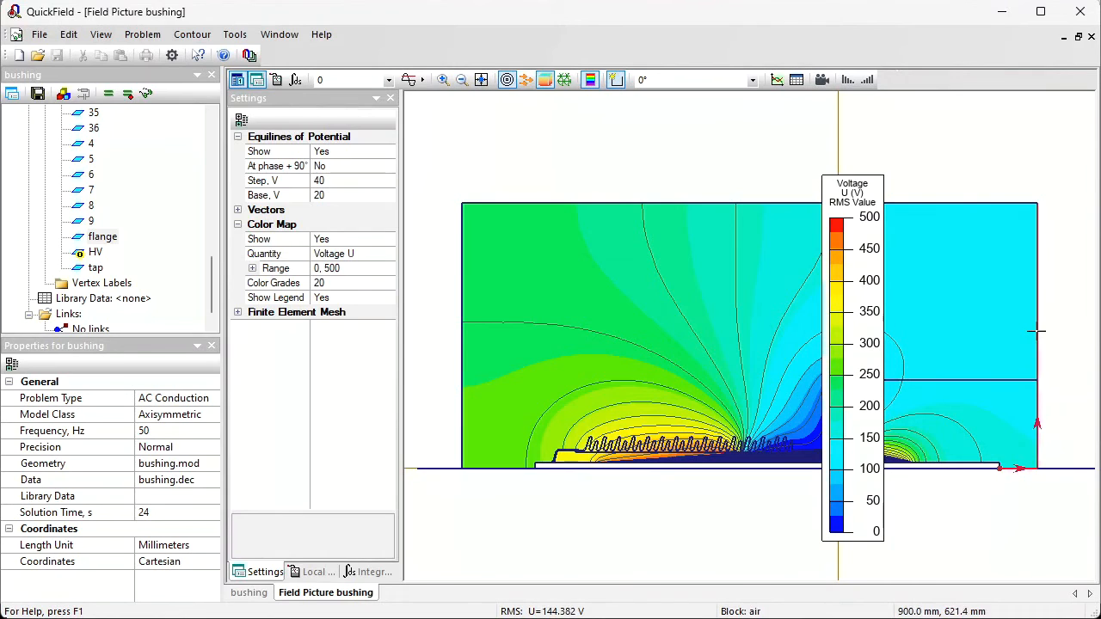
{"action": "left_click", "coordinate": [957, 199]}
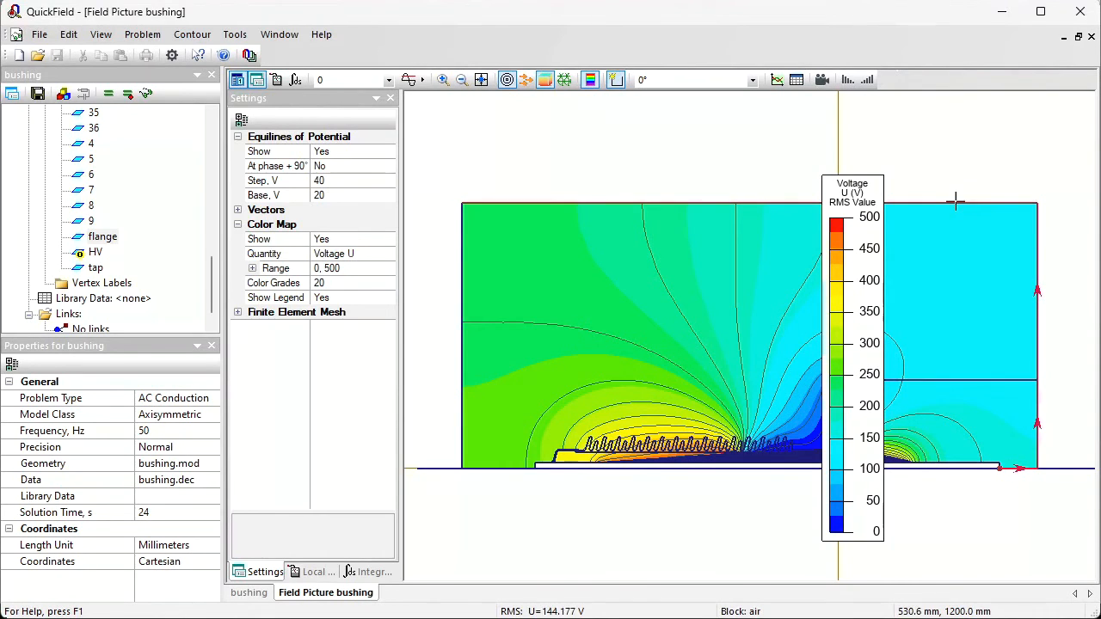
{"action": "left_click", "coordinate": [461, 284]}
{"action": "left_click", "coordinate": [497, 469]}
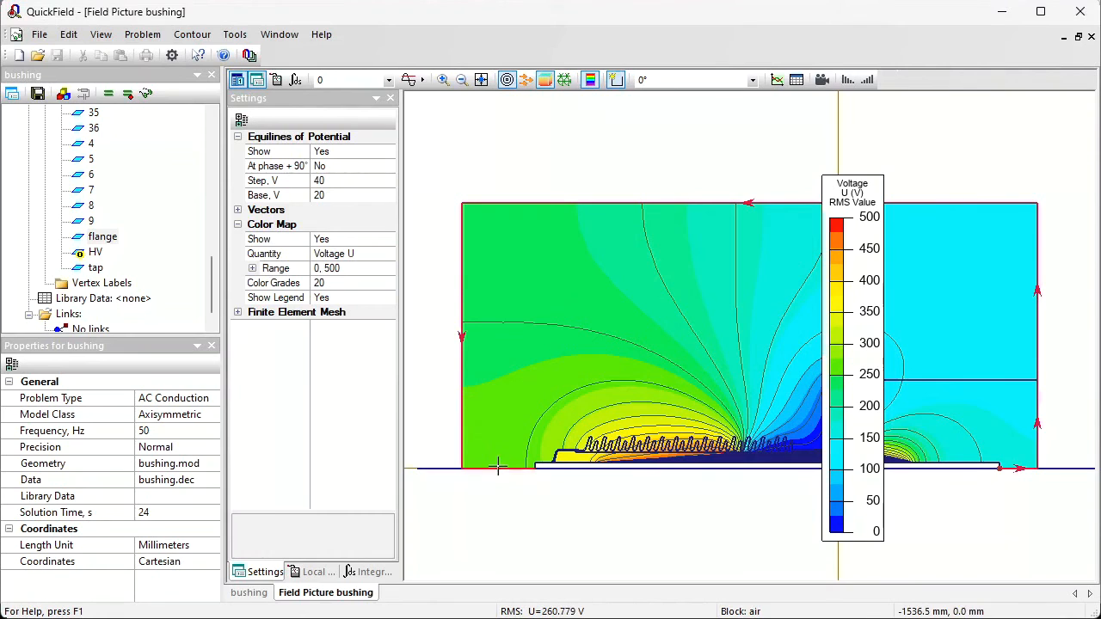
{"action": "left_click", "coordinate": [192, 35]}
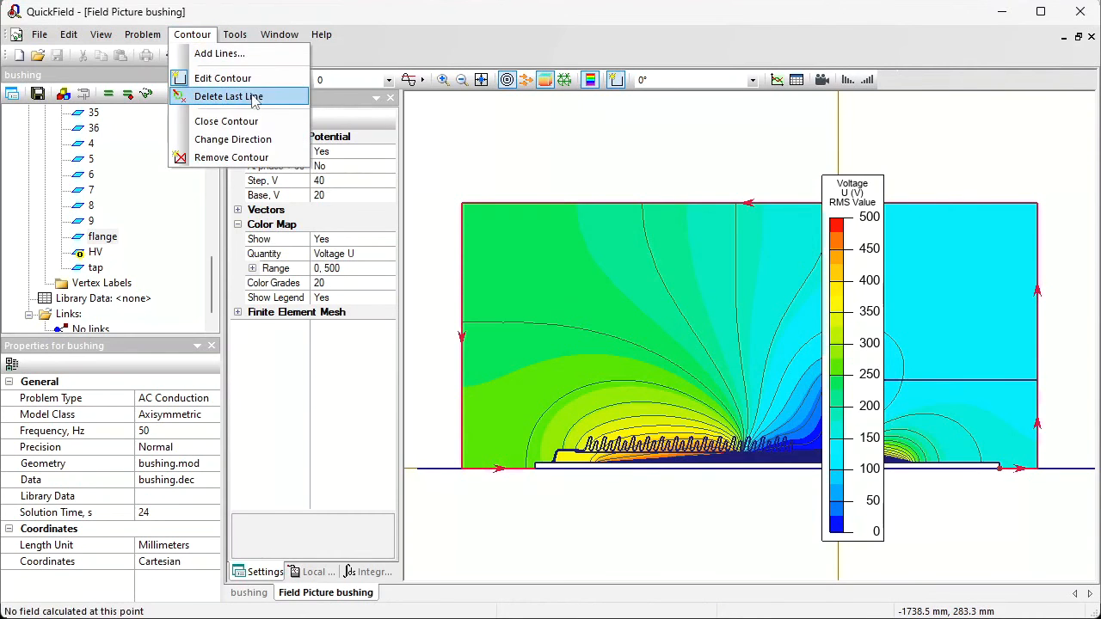
{"action": "left_click", "coordinate": [226, 121]}
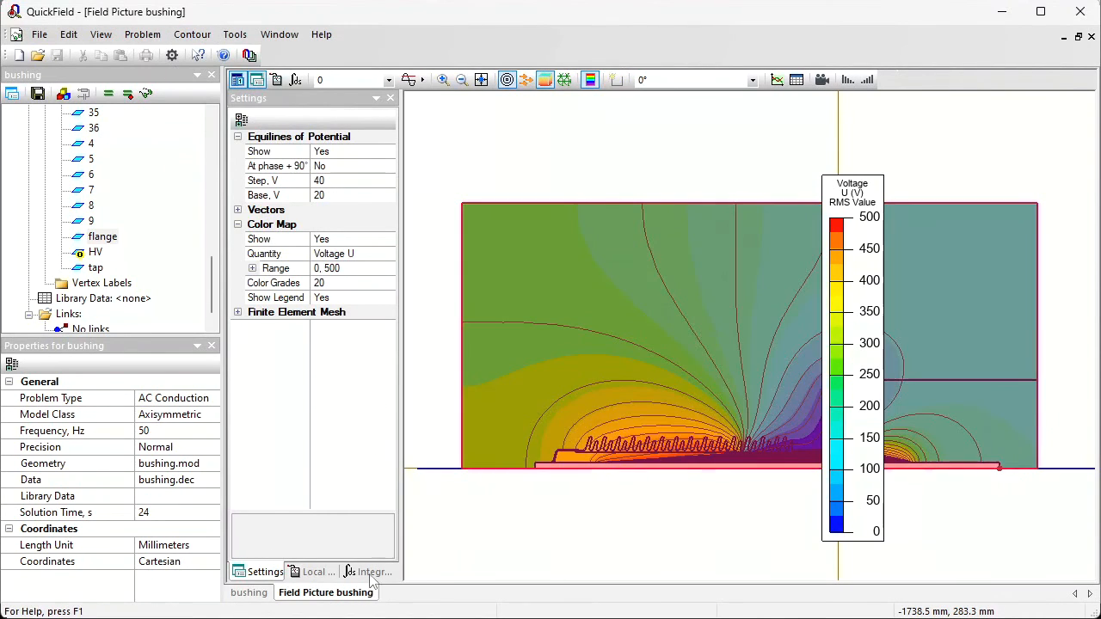
Calculate the integral values for the closed contour and select the electric field energy W value for copying
{"action": "left_click", "coordinate": [369, 572]}
{"action": "left_click_drag", "start_coordinate": [387, 272], "coordinate": [398, 453]}
{"action": "left_click", "coordinate": [344, 356]}
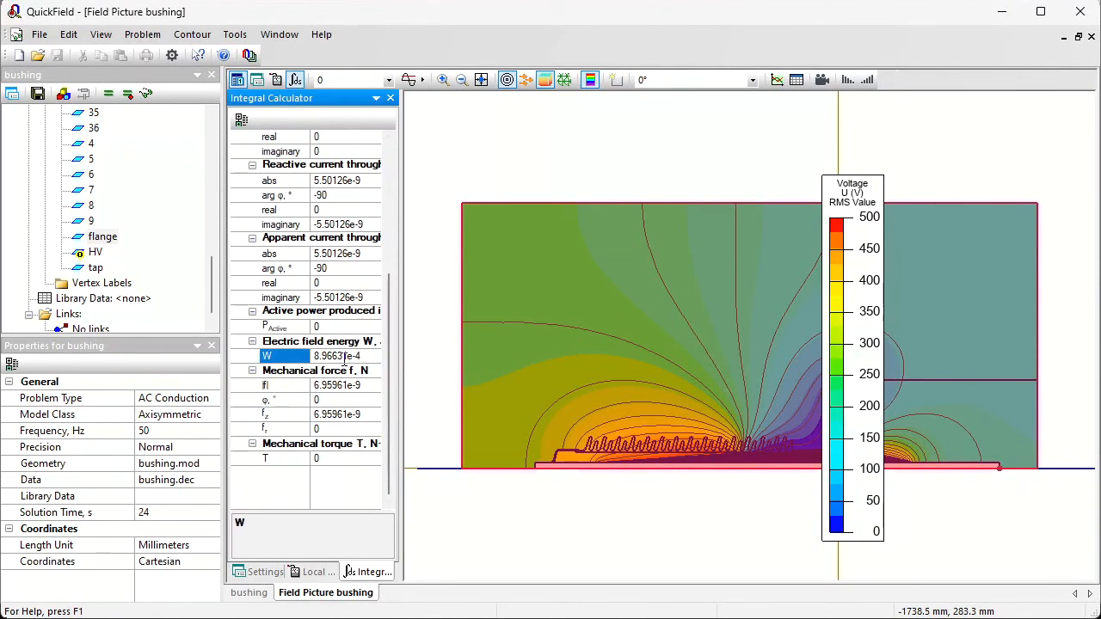
{"action": "left_click_drag", "start_coordinate": [368, 355], "coordinate": [322, 356]}
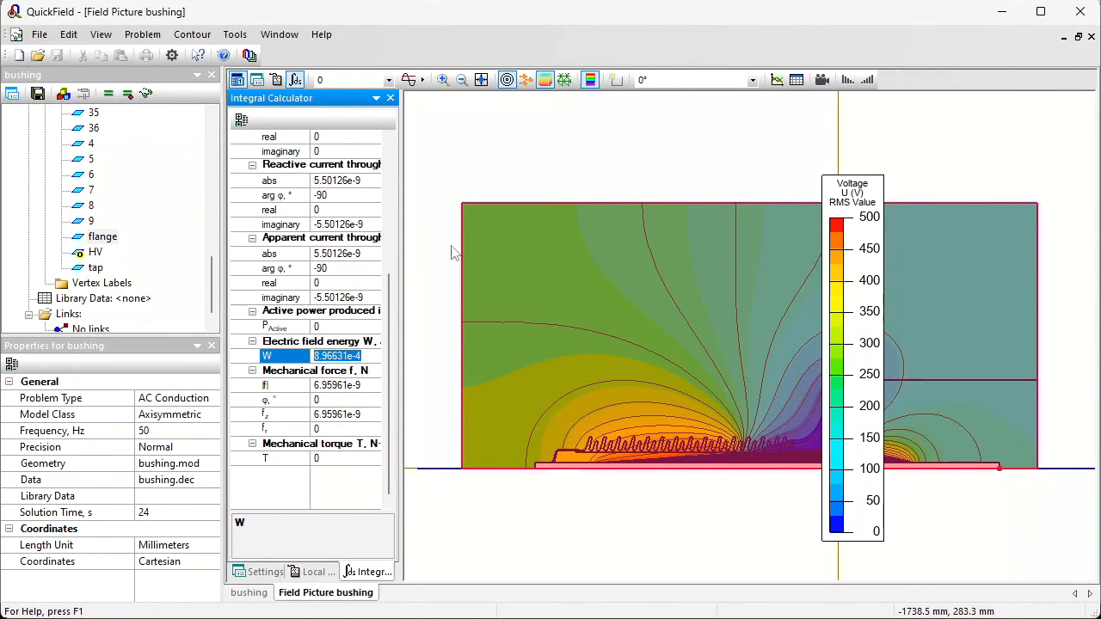
Switch to the spreadsheet and fill the Tap-flange row with potential difference 500 and energy 8.96631e-4 J
{"action": "key", "text": "alt+Tab"}
{"action": "left_click", "coordinate": [677, 271]}
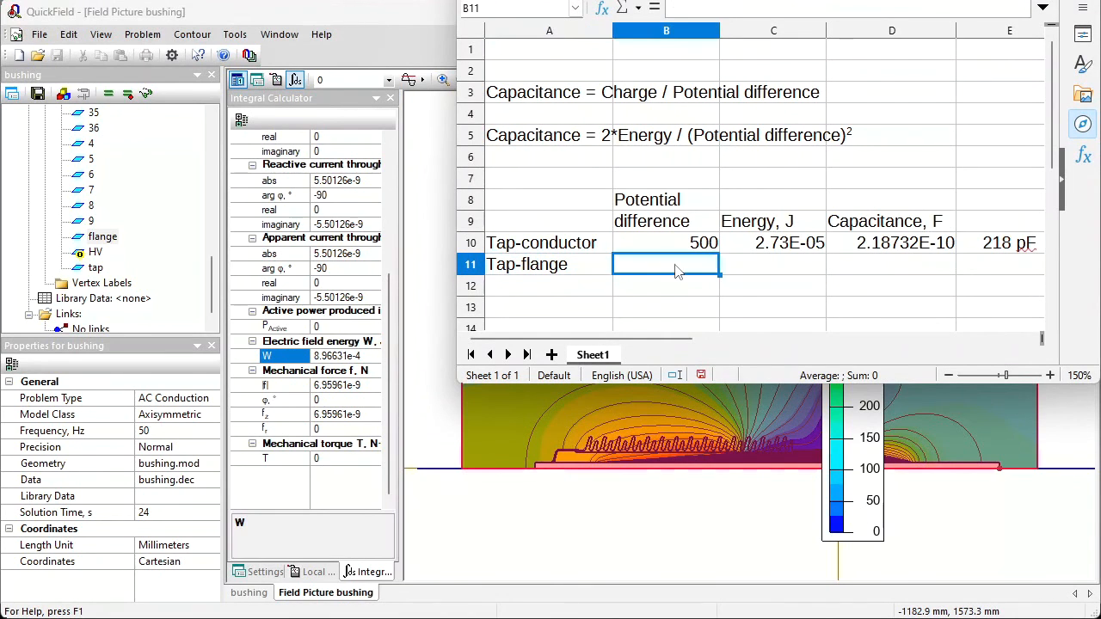
{"action": "type", "text": "500"}
{"action": "key", "text": "Return"}
{"action": "key", "text": "Up"}
{"action": "key", "text": "Right"}
{"action": "type", "text": "8.96631e-4"}
Copy the capacitance formula from the Tap-conductor row into the Tap-flange row
{"action": "key", "text": "Right"}
{"action": "key", "text": "Up"}
{"action": "key", "text": "ctrl+c"}
{"action": "key", "text": "Down"}
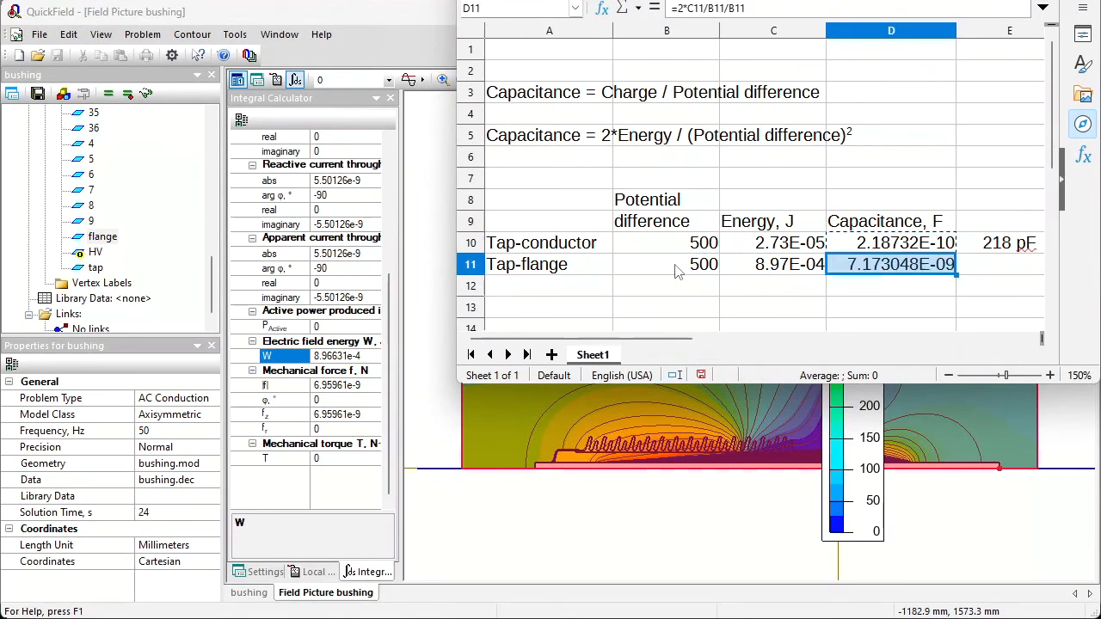
{"action": "key", "text": "ctrl+v"}
Note the tap-flange capacitance as 7173 pF in cell E11 beside the calculated value
{"action": "key", "text": "Right"}
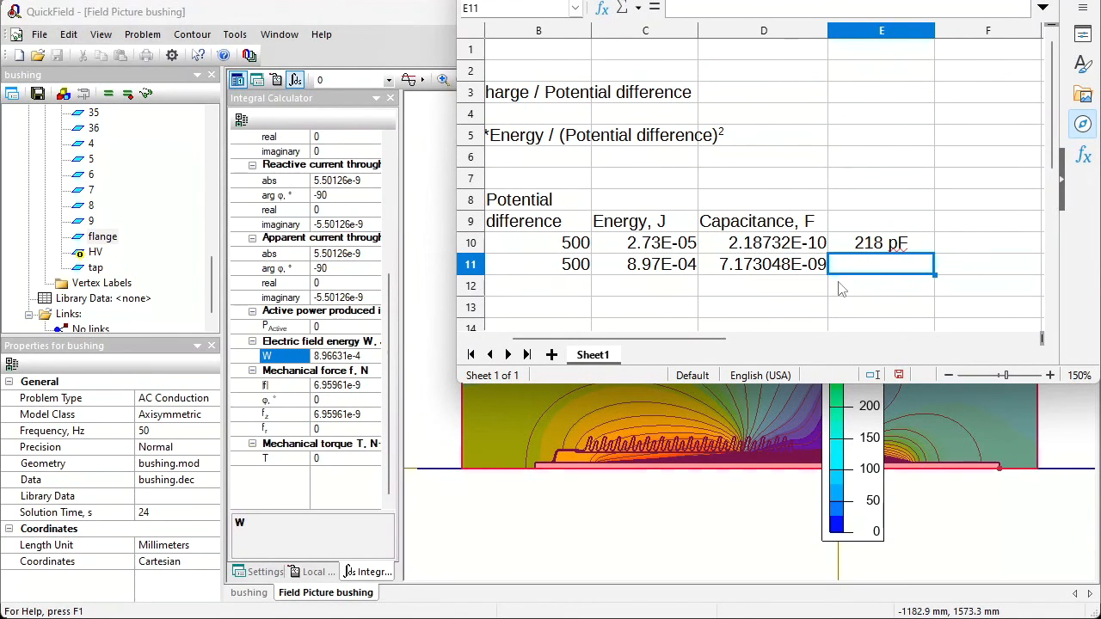
{"action": "type", "text": "7173 pF"}
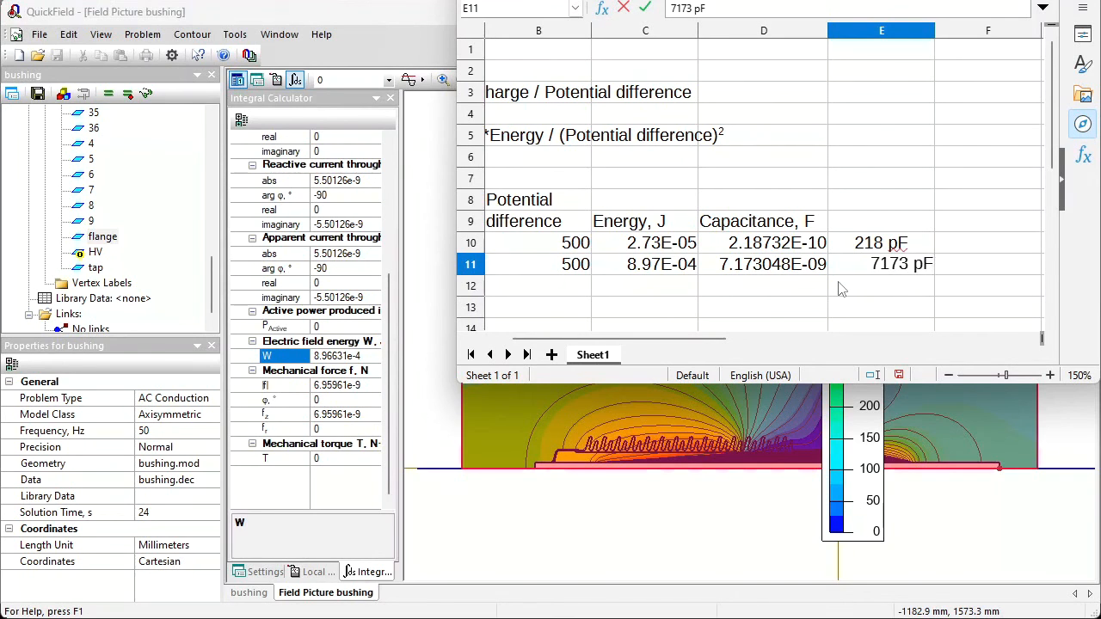
{"action": "key", "text": "Return"}
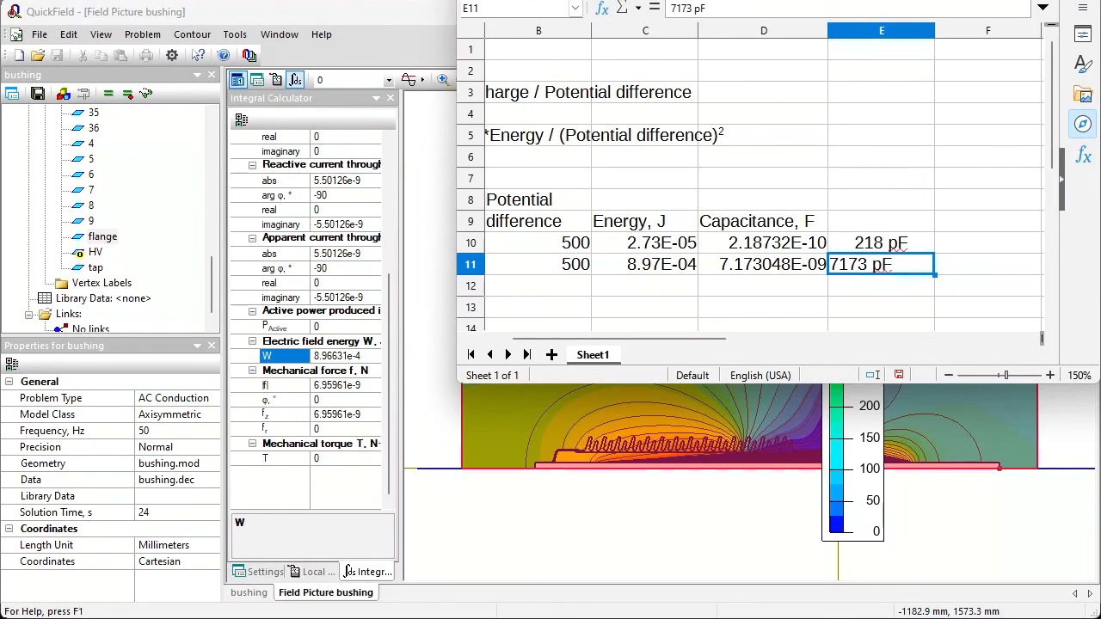
{"action": "left_click", "coordinate": [913, 0]}
{"action": "key", "text": "Left"}
{"action": "key", "text": "Left"}
{"action": "key", "text": "Left"}
{"action": "key", "text": "Left"}
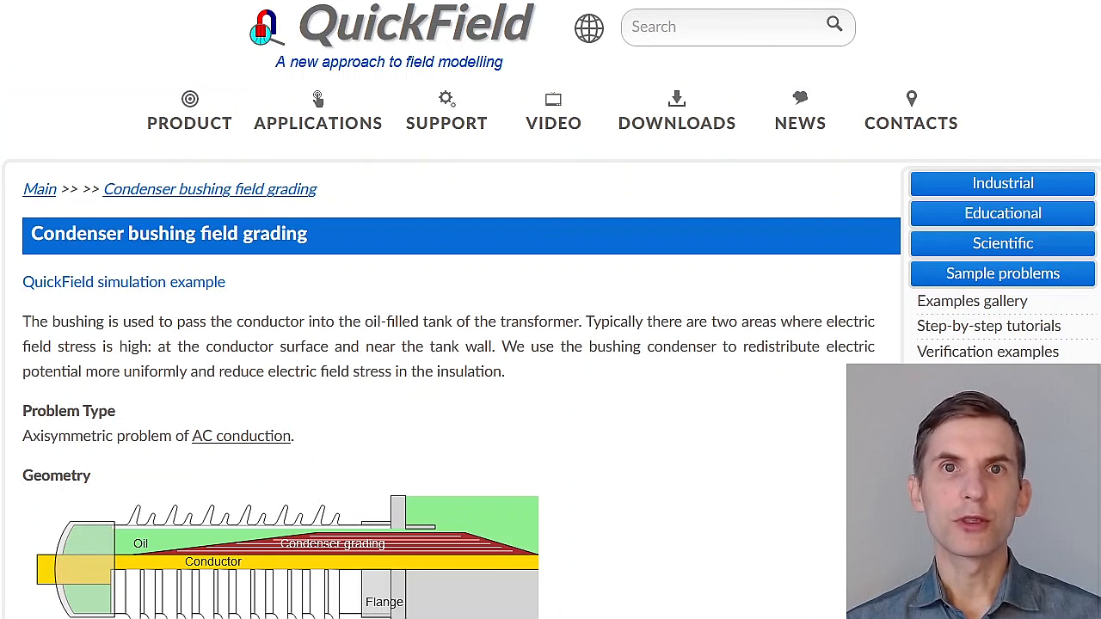
Review the Condenser bushing field grading example page from the problem description through the results to the simulation files and QuickField Edition information
{"action": "scroll", "coordinate": [551, 344], "scroll_direction": "down", "scroll_amount": 3}
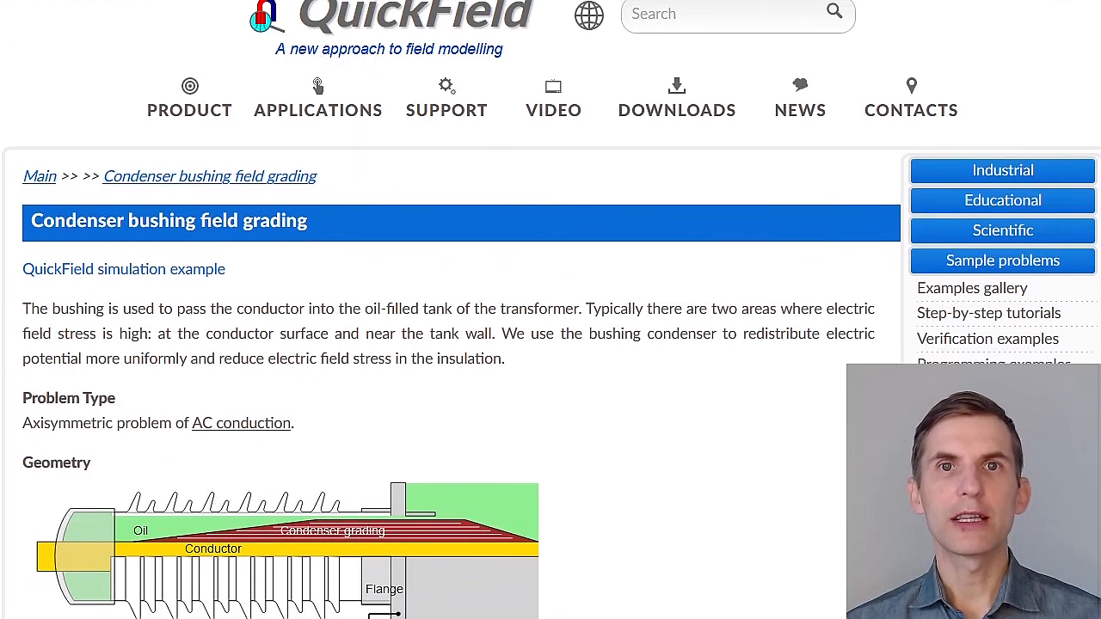
{"action": "scroll", "coordinate": [551, 345], "scroll_direction": "down", "scroll_amount": 1}
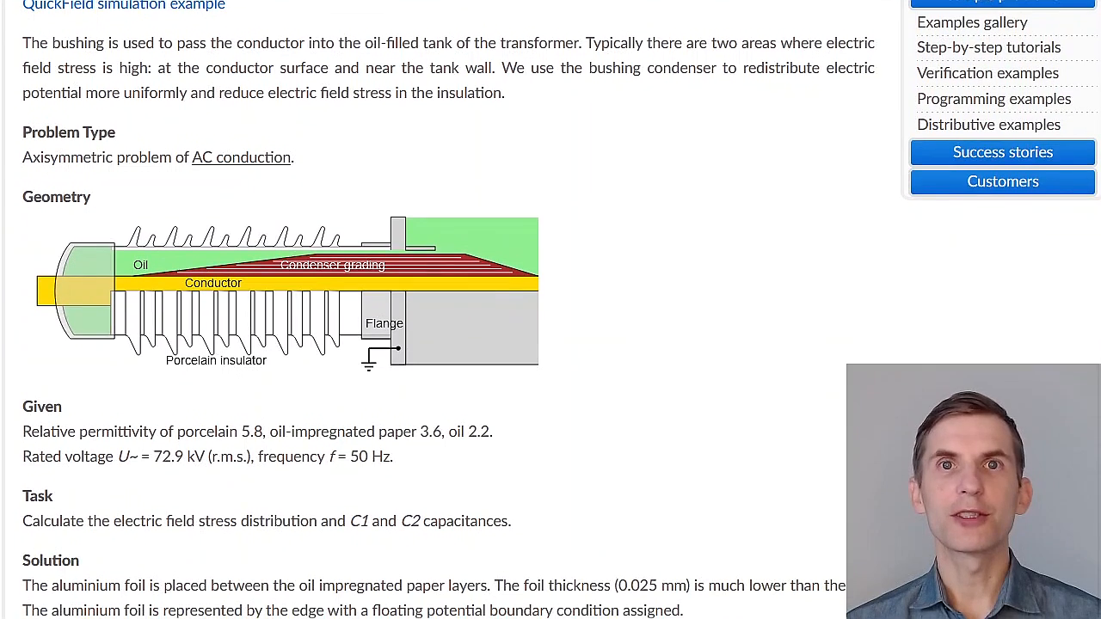
{"action": "scroll", "coordinate": [550, 344], "scroll_direction": "down", "scroll_amount": 4}
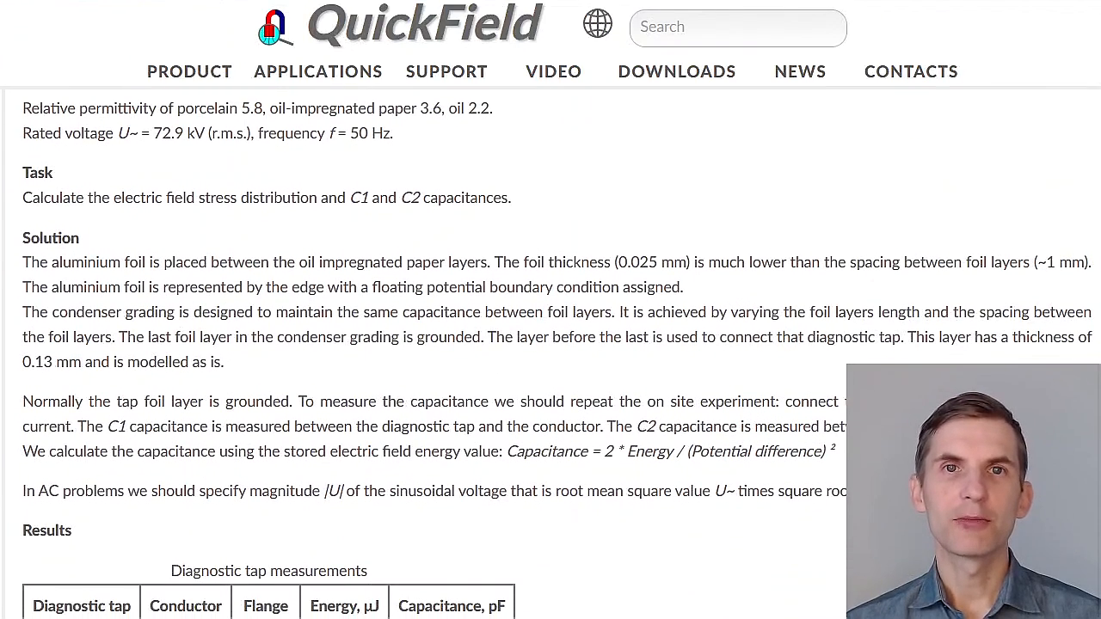
{"action": "scroll", "coordinate": [551, 345], "scroll_direction": "down", "scroll_amount": 7}
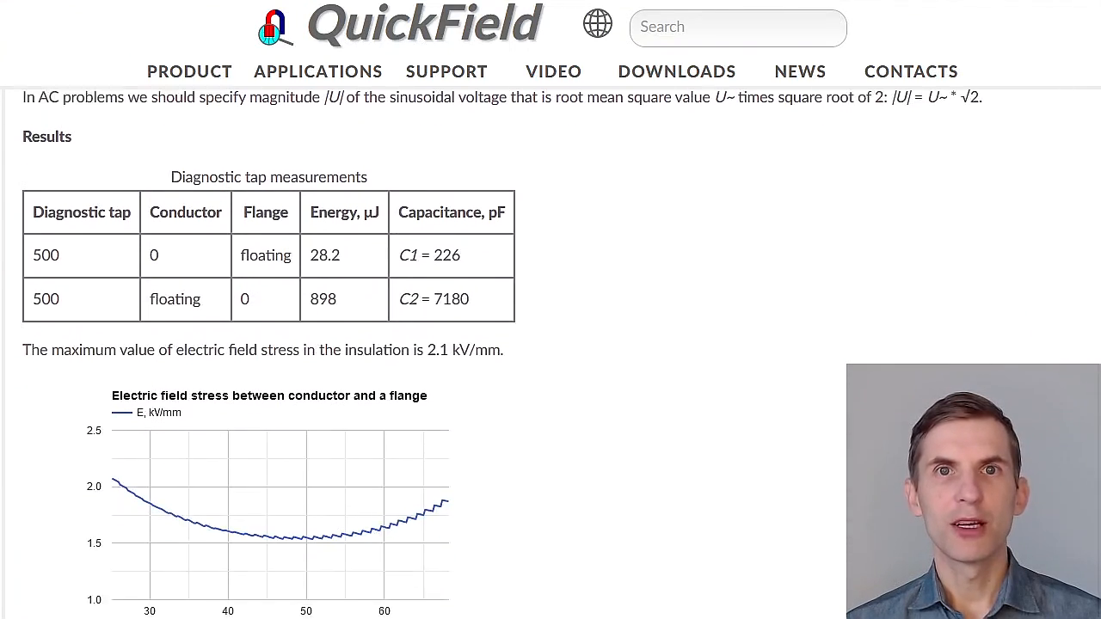
{"action": "scroll", "coordinate": [551, 344], "scroll_direction": "down", "scroll_amount": 5}
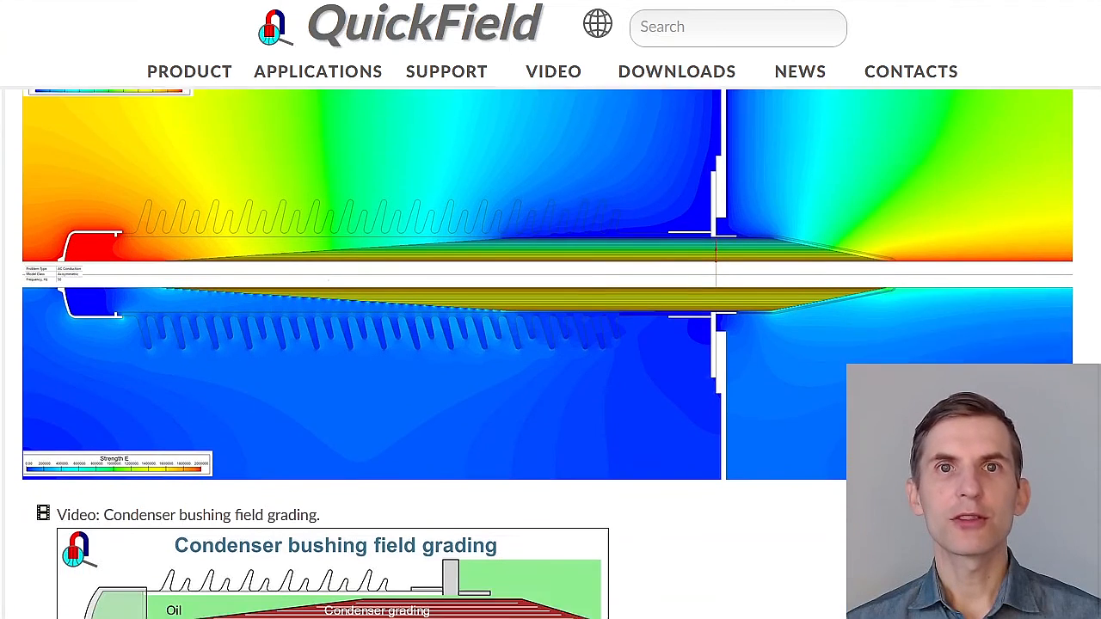
{"action": "scroll", "coordinate": [551, 344], "scroll_direction": "down", "scroll_amount": 5}
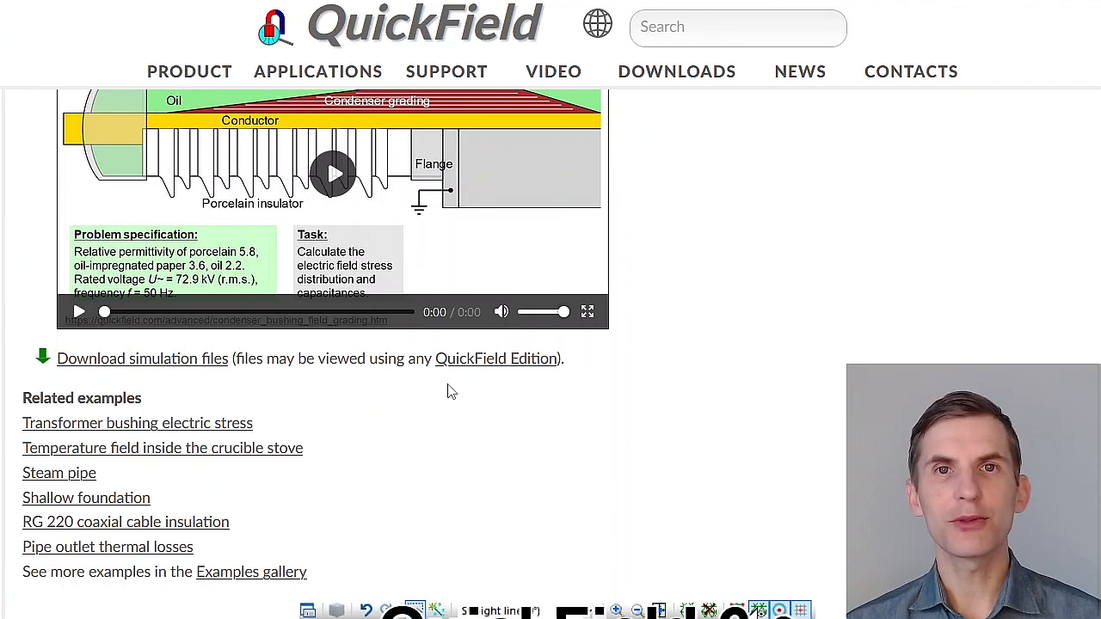
{"action": "mouse_move", "coordinate": [487, 366]}
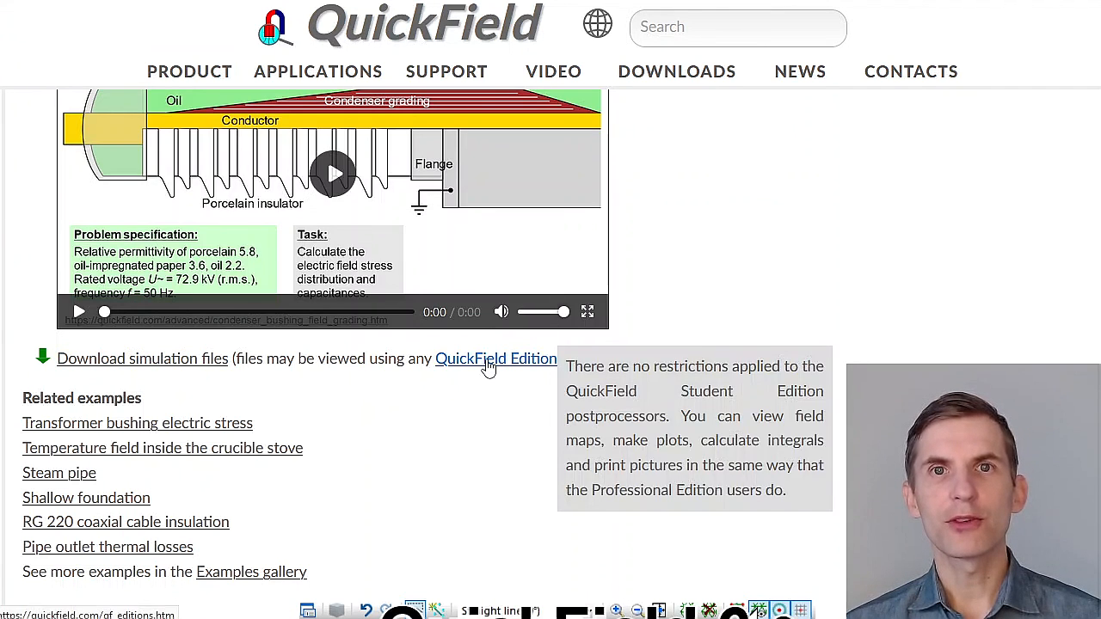